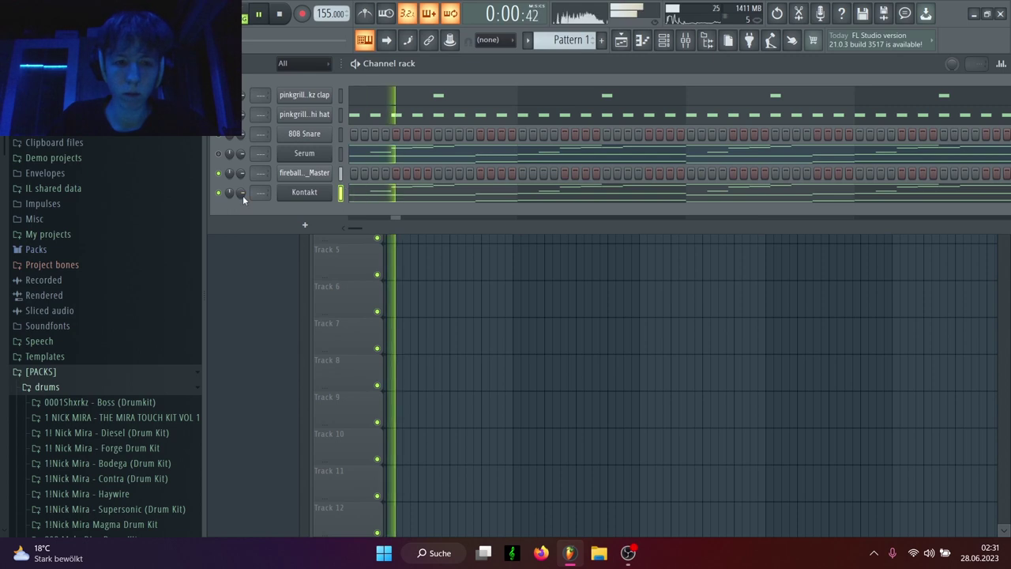
# Step: Transpose the Kontakt melody notes up one octave in the piano roll and play the pattern
pyautogui.click(423, 193)
pyautogui.press('space')
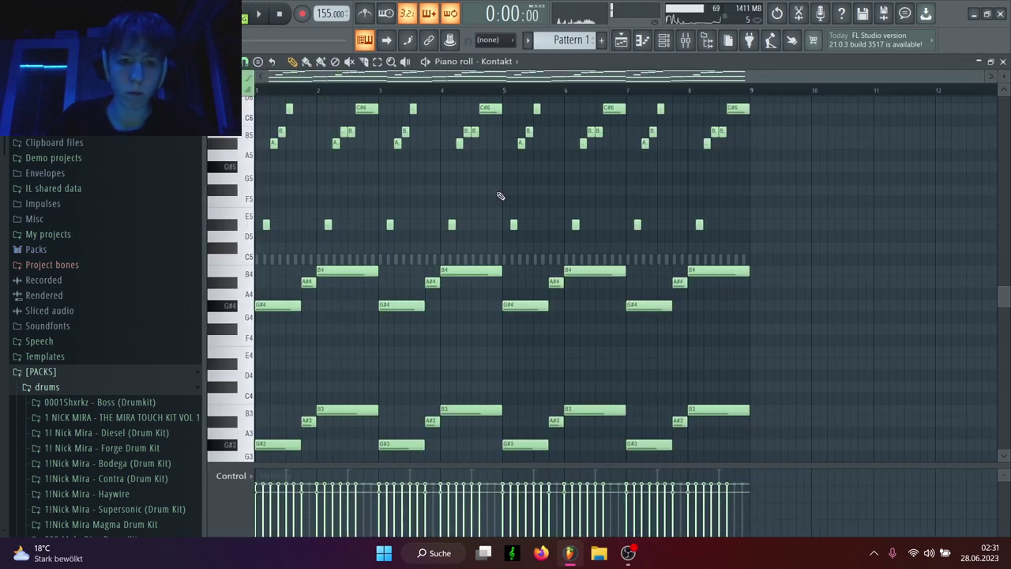
pyautogui.press('Down')
pyautogui.press('space')
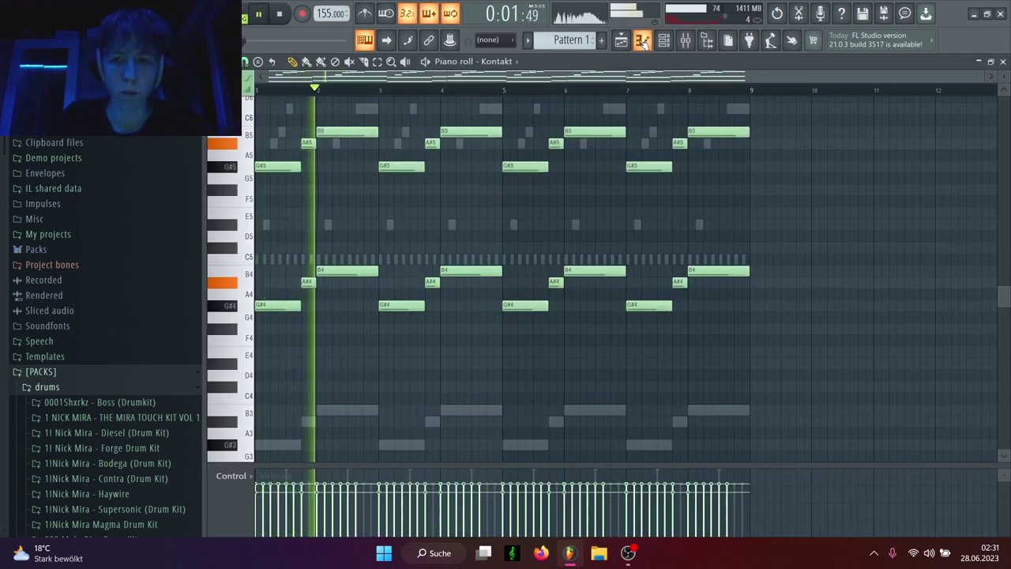
# Step: Adjust the time-stretching pitch of the fireball Master sample channel
pyautogui.click(642, 41)
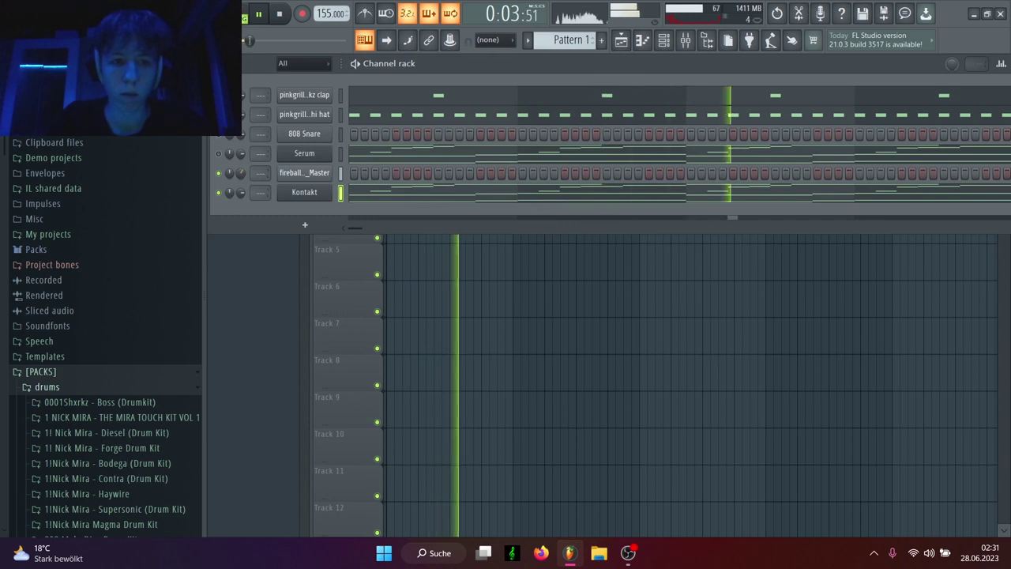
pyautogui.click(312, 175)
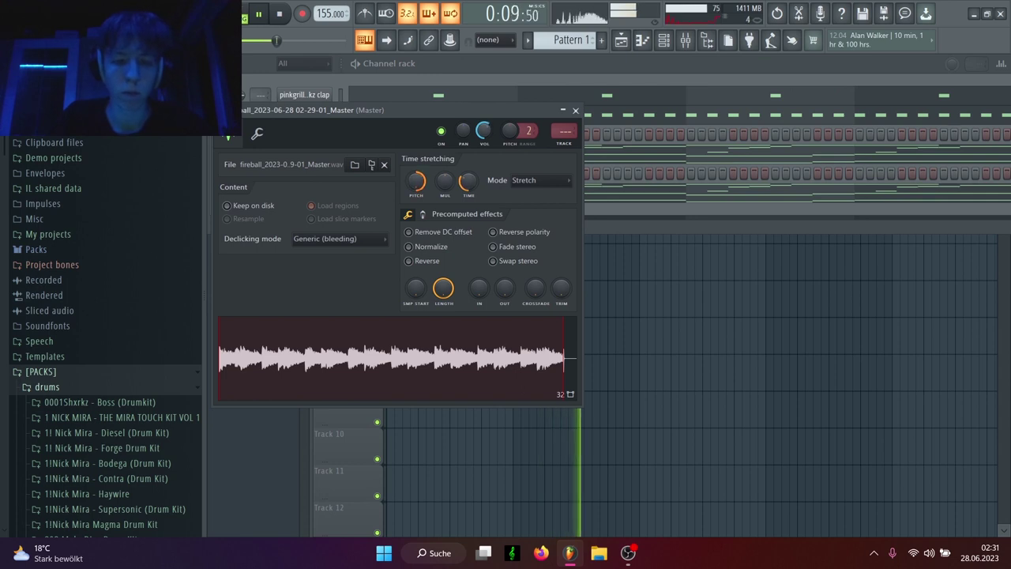
pyautogui.click(575, 110)
# Step: Delete the Kontakt pattern's lower layer of long G#4, A#4 and B4 notes and transpose the remaining notes down one octave
pyautogui.click(373, 194)
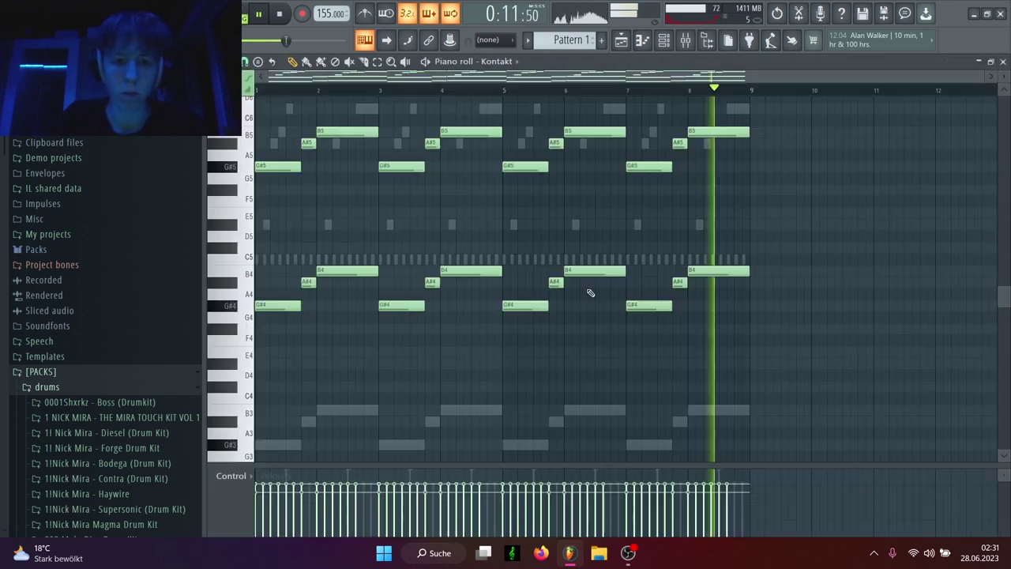
pyautogui.moveTo(788, 231); pyautogui.dragTo(236, 339)
pyautogui.press('space')
pyautogui.press('Delete')
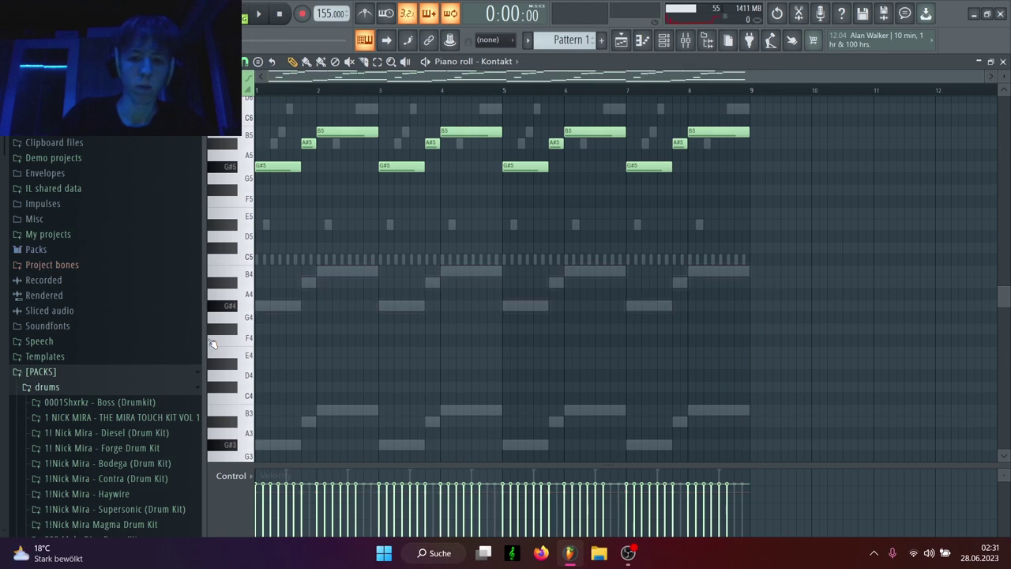
pyautogui.hotkey('ctrl', 'Down')
pyautogui.press('space')
pyautogui.click(643, 41)
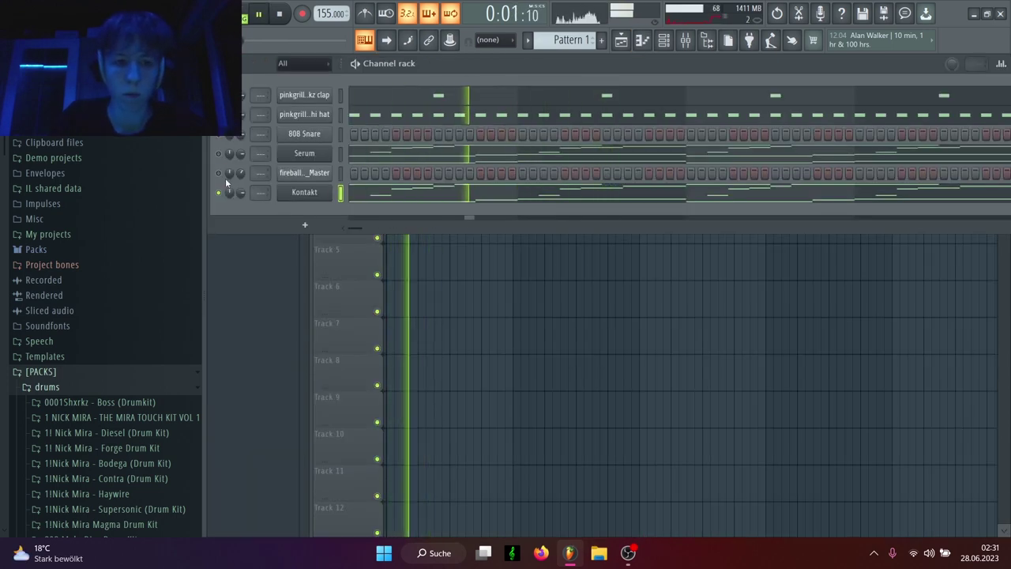
# Step: Reset the time-stretching pitch of the fireball Master sample to its default
pyautogui.click(303, 173)
pyautogui.rightClick(409, 182)
pyautogui.click(426, 186)
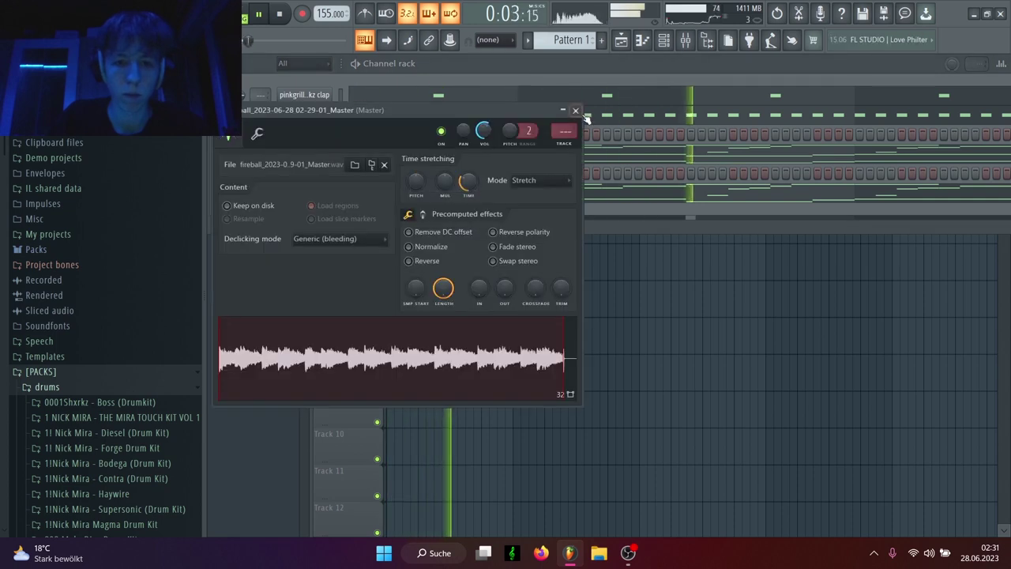
pyautogui.click(576, 110)
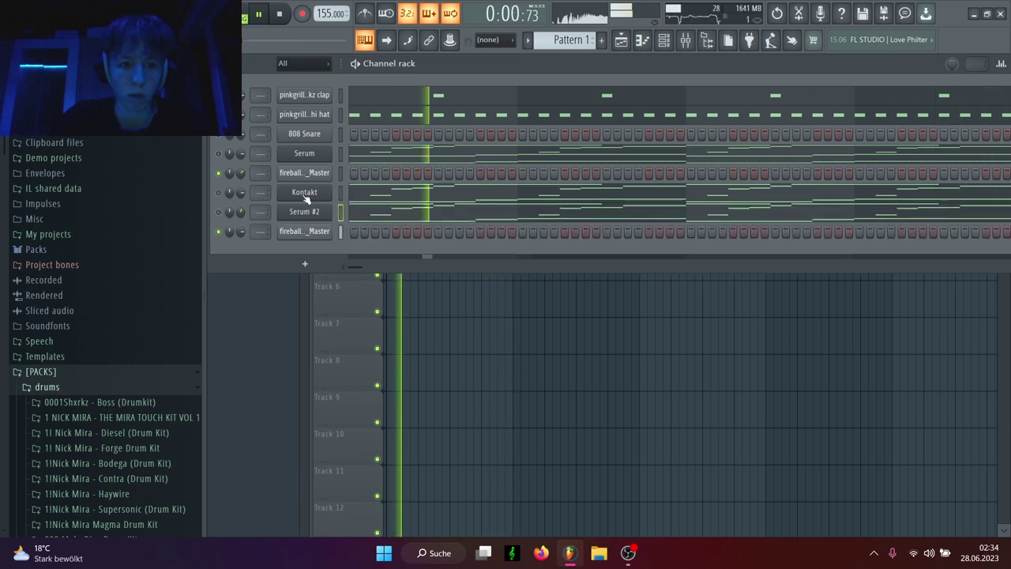
# Step: Move the Kontakt channel to the end of the rack and set the newest fireball sample to Generic (bleeding) declicking and Stretch mode
pyautogui.moveTo(307, 199); pyautogui.dragTo(302, 230)
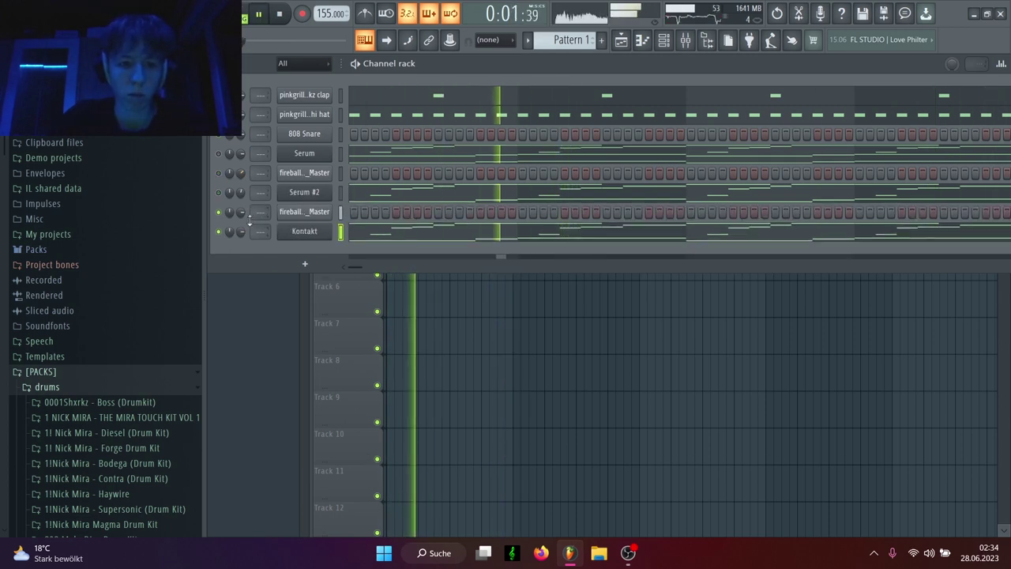
pyautogui.click(304, 211)
pyautogui.click(398, 289)
pyautogui.click(389, 338)
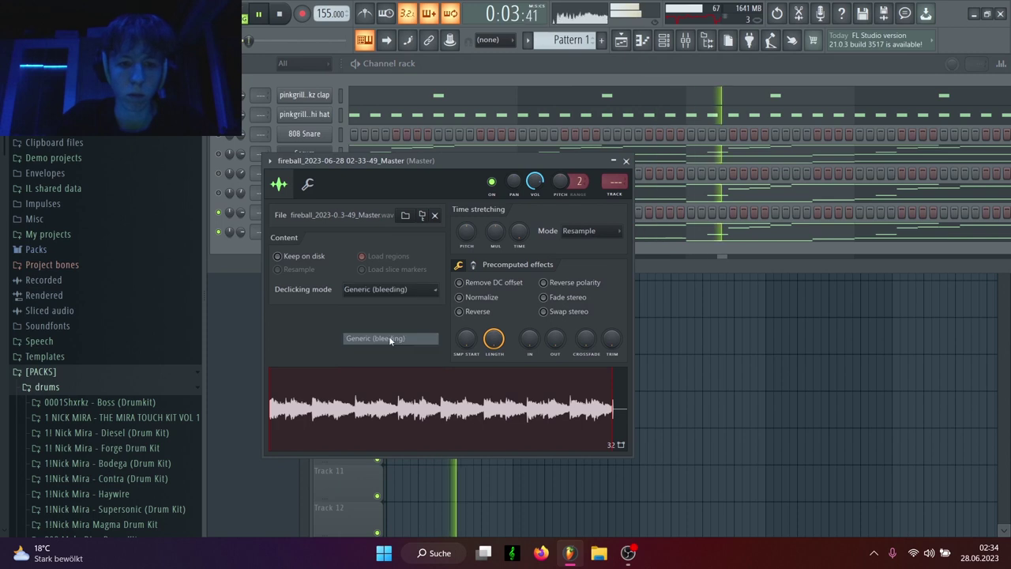
pyautogui.click(587, 230)
pyautogui.click(585, 261)
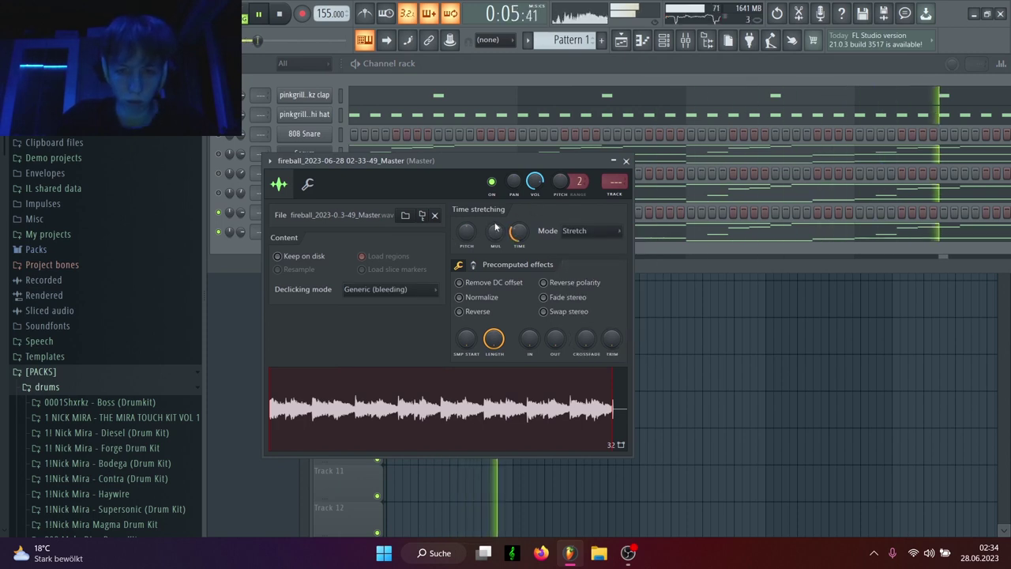
# Step: Slice the fireball clip on Track 3 at bars 9 and 17 and delete the leftover tail after bar 17
pyautogui.click(622, 41)
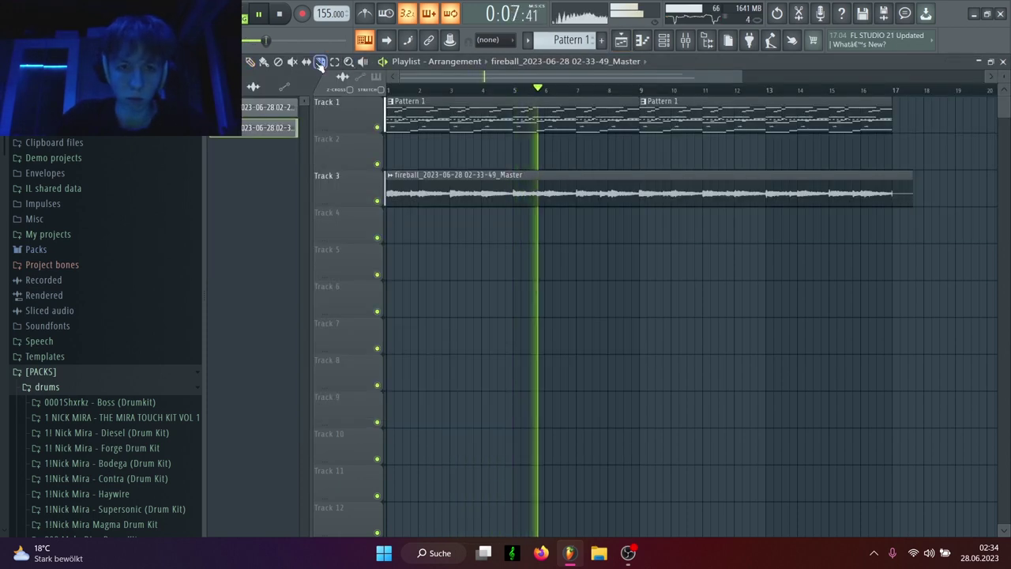
pyautogui.click(644, 183)
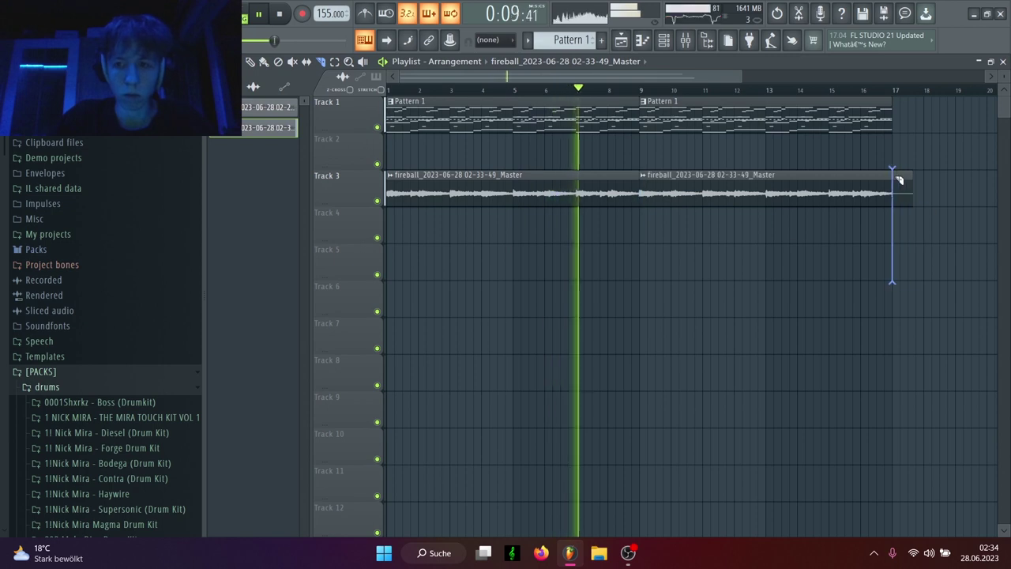
pyautogui.click(898, 176)
pyautogui.click(251, 64)
pyautogui.moveTo(512, 185)
pyautogui.mouseDown()
pyautogui.moveTo(706, 180)
pyautogui.moveTo(182, 181)
pyautogui.mouseUp()
pyautogui.rightClick(908, 194)
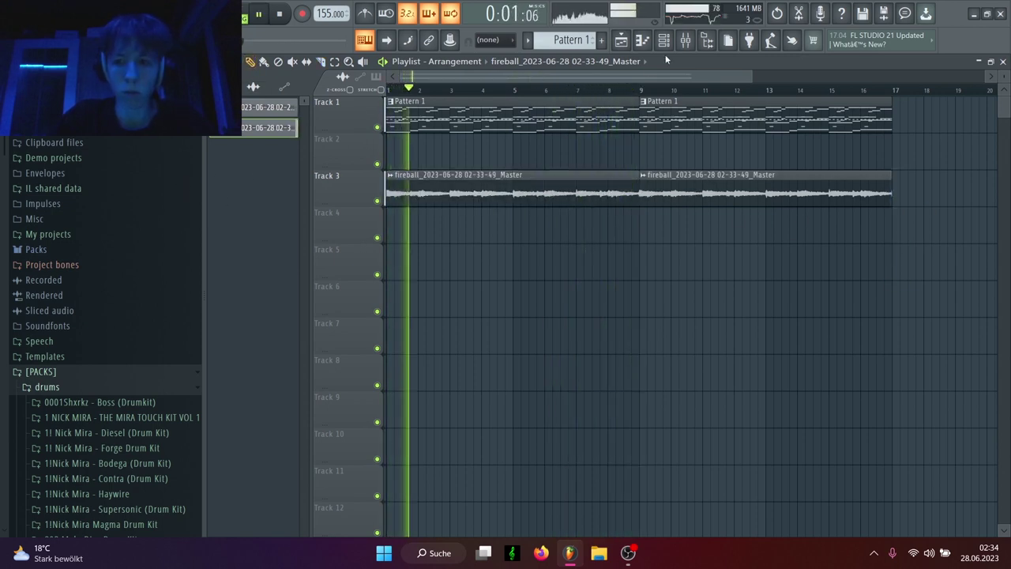
# Step: Transpose the Kontakt melody notes down one octave in the piano roll
pyautogui.click(663, 41)
pyautogui.click(368, 232)
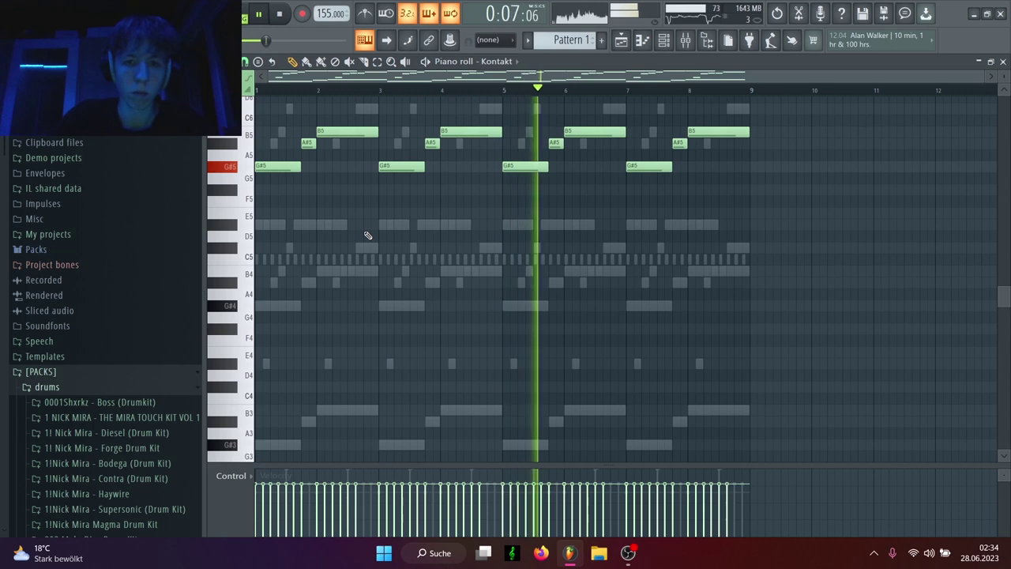
pyautogui.press('Down')
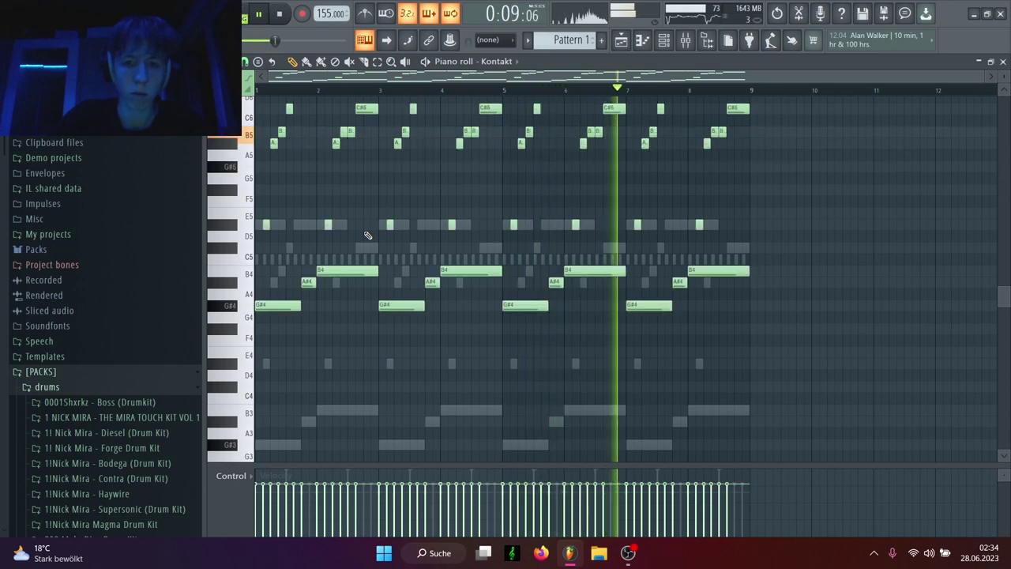
pyautogui.click(643, 42)
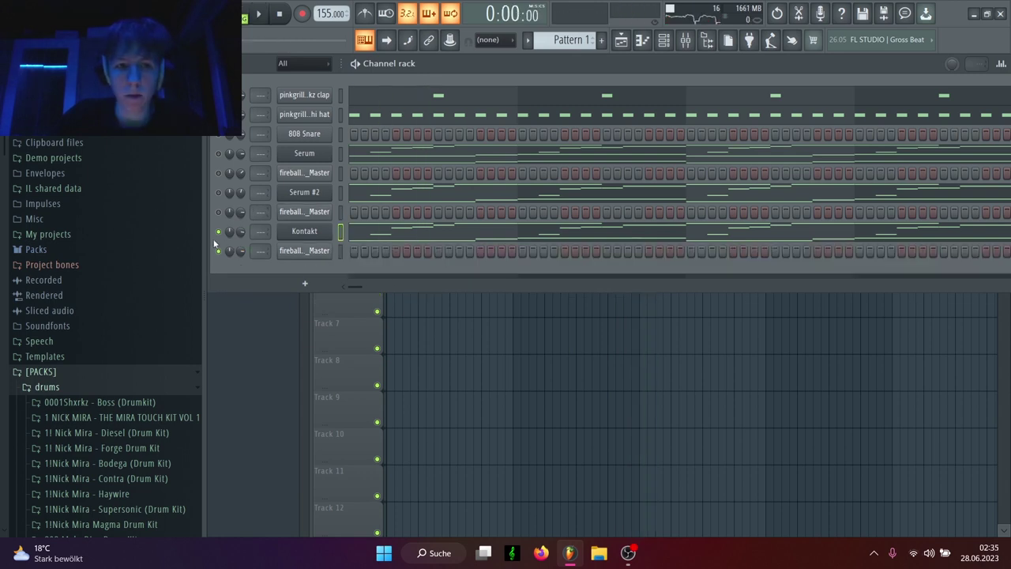
# Step: Mute the Kontakt channel and move it above the two newest fireball sample channels while the pattern plays
pyautogui.click(217, 232)
pyautogui.press('space')
pyautogui.hotkey('alt', 'Up')
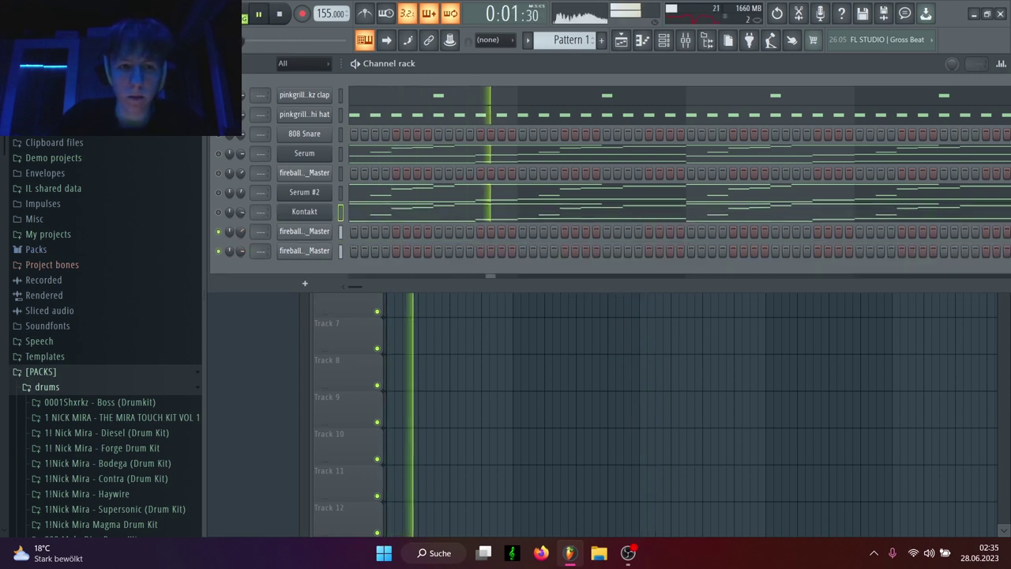
# Step: Set the last fireball sample to Generic (bleeding) declicking and Stretch mode, and adjust its time-stretching pitch
pyautogui.click(304, 250)
pyautogui.click(402, 306)
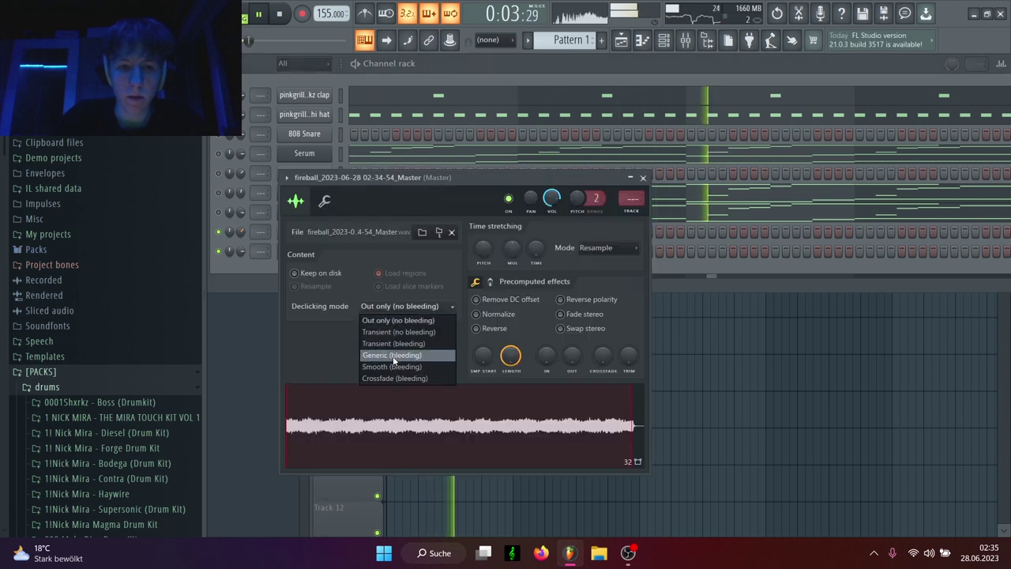
pyautogui.click(391, 355)
pyautogui.click(597, 248)
pyautogui.click(601, 282)
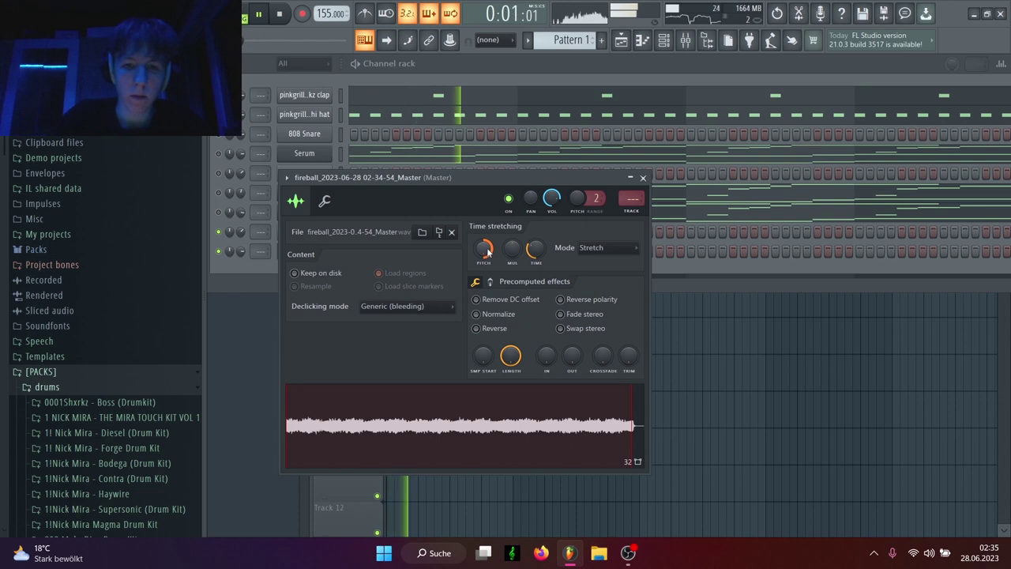
pyautogui.moveTo(487, 251); pyautogui.dragTo(495, 258)
pyautogui.click(643, 177)
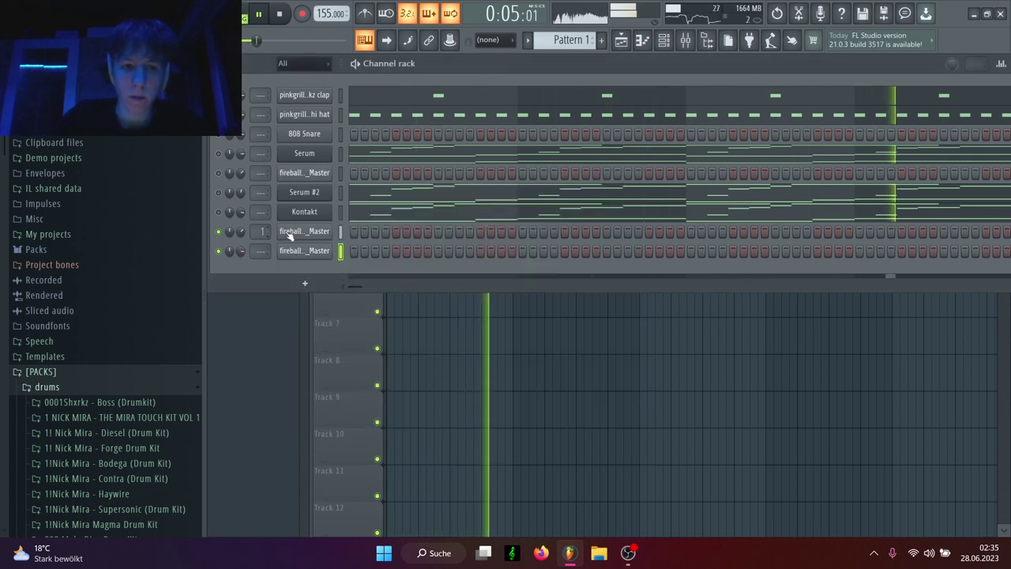
# Step: Load Fruity Parametric EQ 2 into slot 2 of mixer Insert 1
pyautogui.click(663, 39)
pyautogui.click(946, 124)
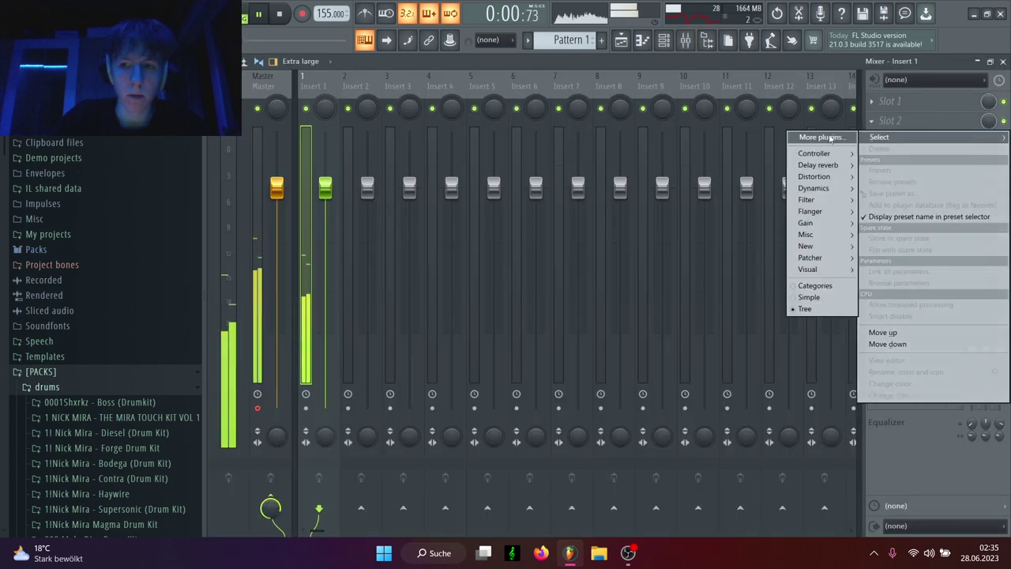
pyautogui.click(829, 139)
pyautogui.write('par')
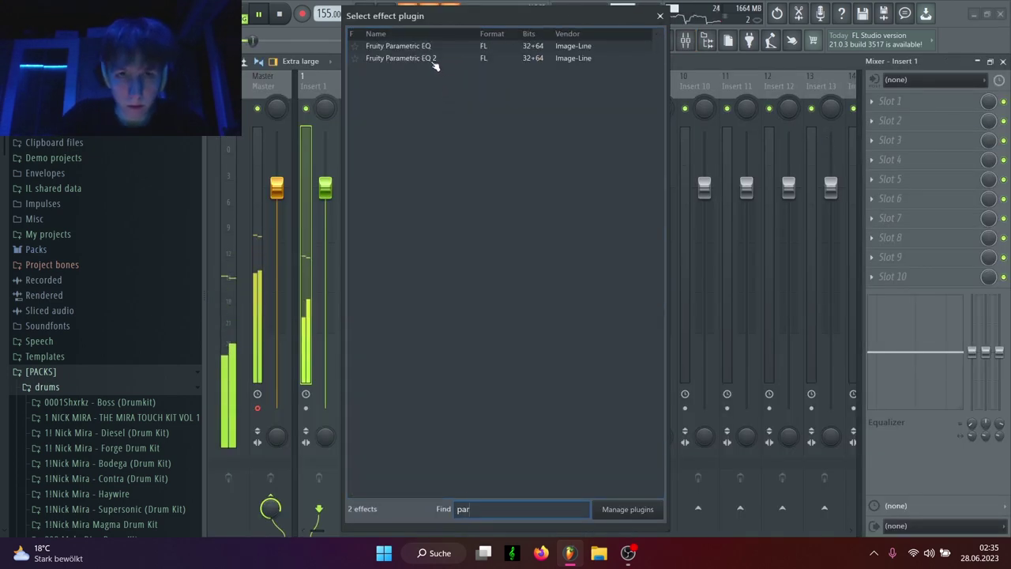
pyautogui.click(433, 60)
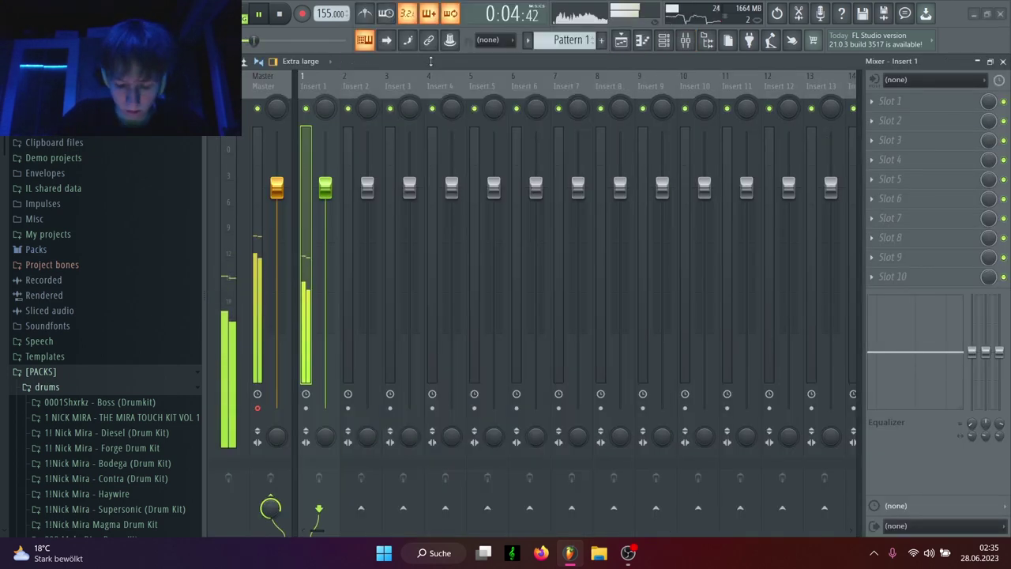
# Step: Roll off the low end and slightly cut the highs with the parametric EQ on Insert 1
pyautogui.moveTo(357, 308); pyautogui.dragTo(416, 304)
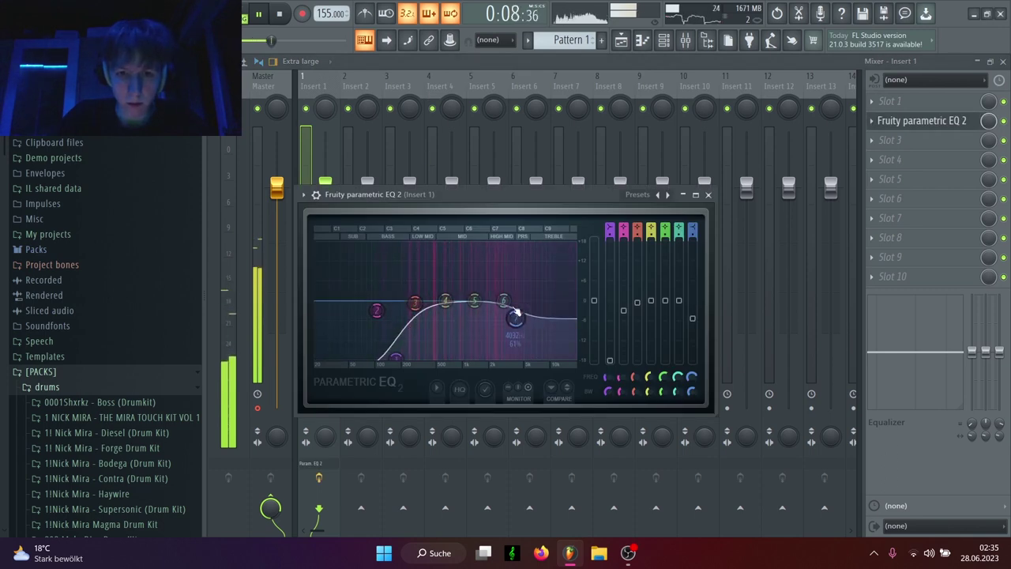
pyautogui.moveTo(503, 301); pyautogui.dragTo(496, 313)
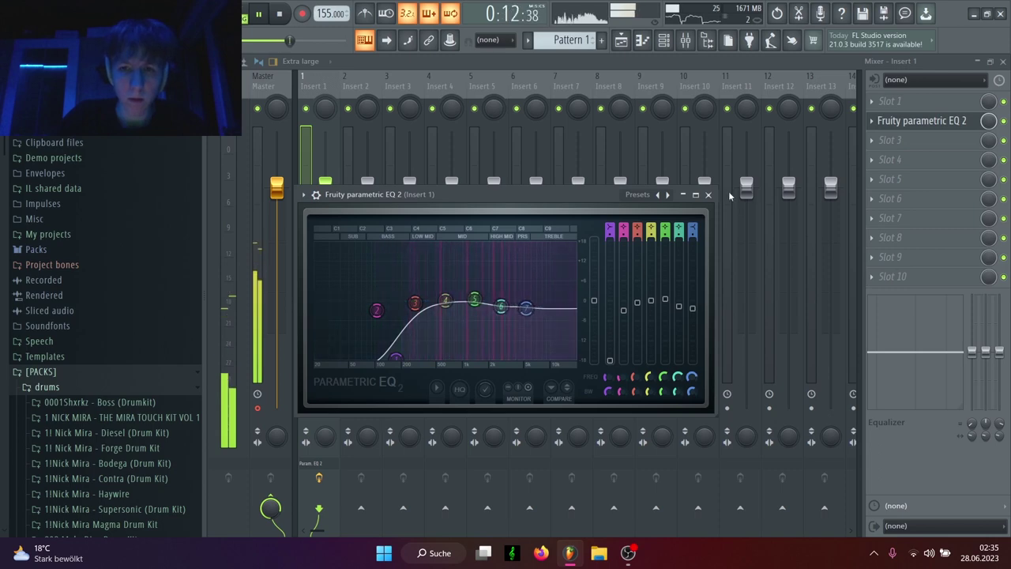
pyautogui.click(708, 195)
pyautogui.click(684, 40)
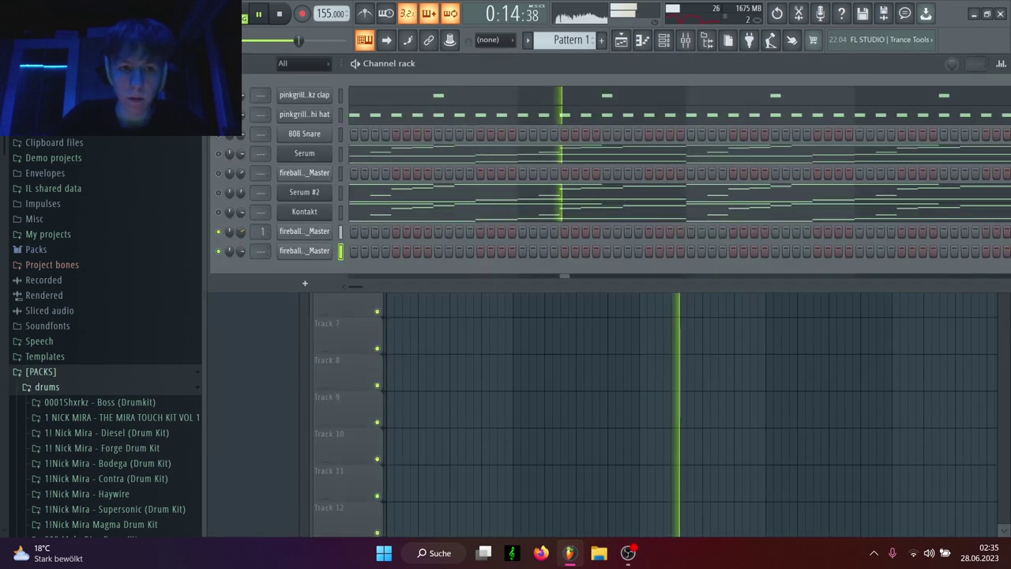
# Step: Audition the SOUNDSOURCE PHRASE samples and place Nomad's Travel (G#) at the start of Track 4
pyautogui.scroll(-10, 128, 362)
pyautogui.scroll(-15, 129, 362)
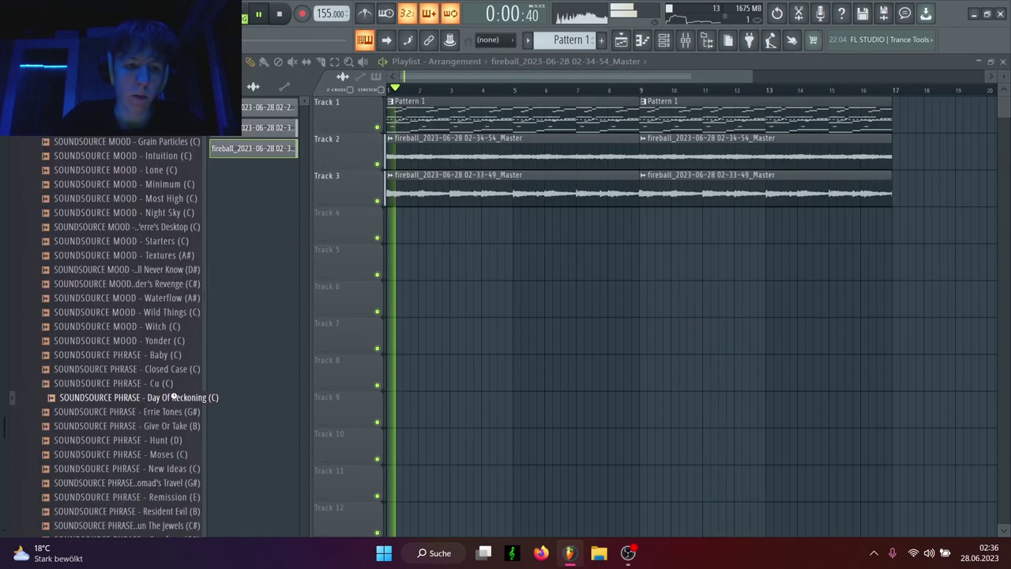
pyautogui.moveTo(174, 397); pyautogui.dragTo(498, 244)
pyautogui.press('space')
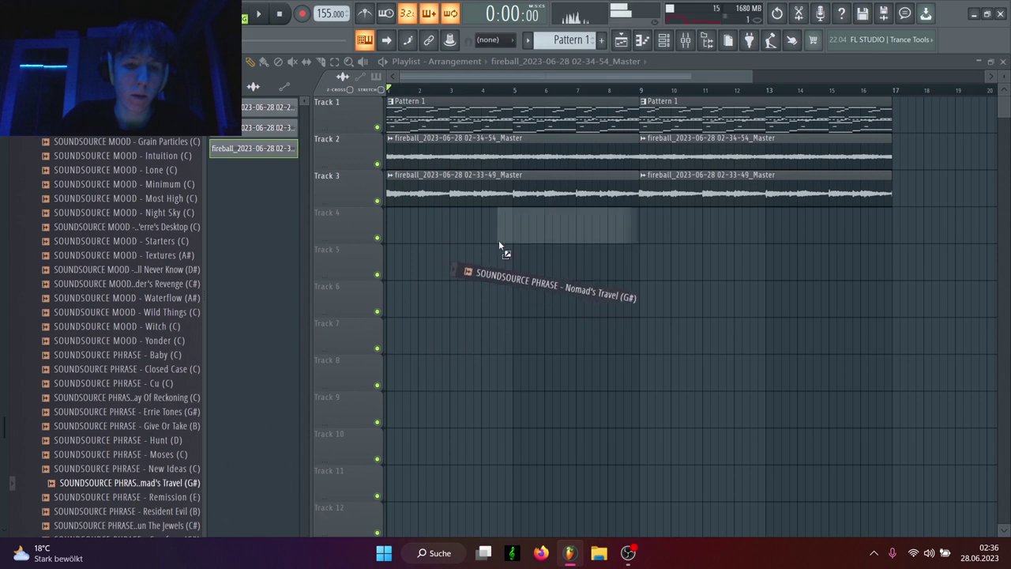
pyautogui.moveTo(583, 227); pyautogui.dragTo(462, 231)
pyautogui.press('space')
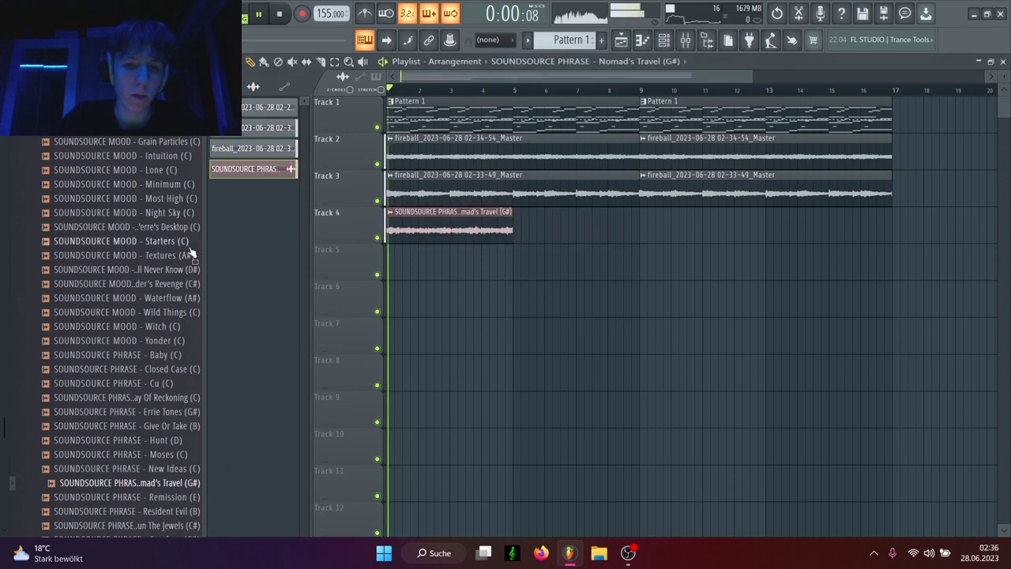
# Step: Adjust the Nomad's Travel sample's pitch and duplicate its Track 4 clip three times to fill up to bar 17
pyautogui.doubleClick(462, 229)
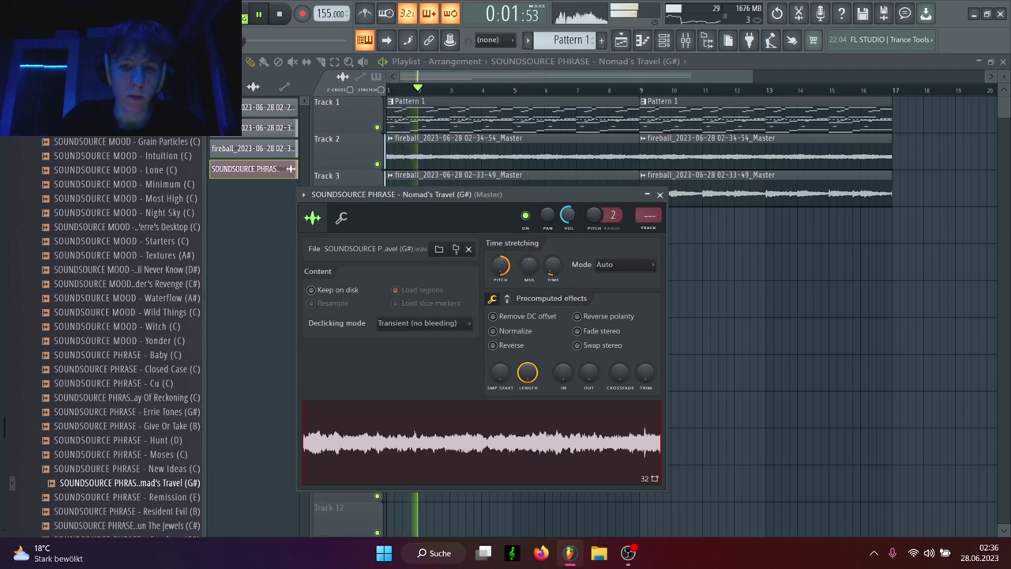
pyautogui.click(660, 195)
pyautogui.moveTo(592, 248); pyautogui.dragTo(426, 229)
pyautogui.hotkey('ctrl', 'b')
pyautogui.hotkey('ctrl', 'b')
pyautogui.hotkey('ctrl', 'b')
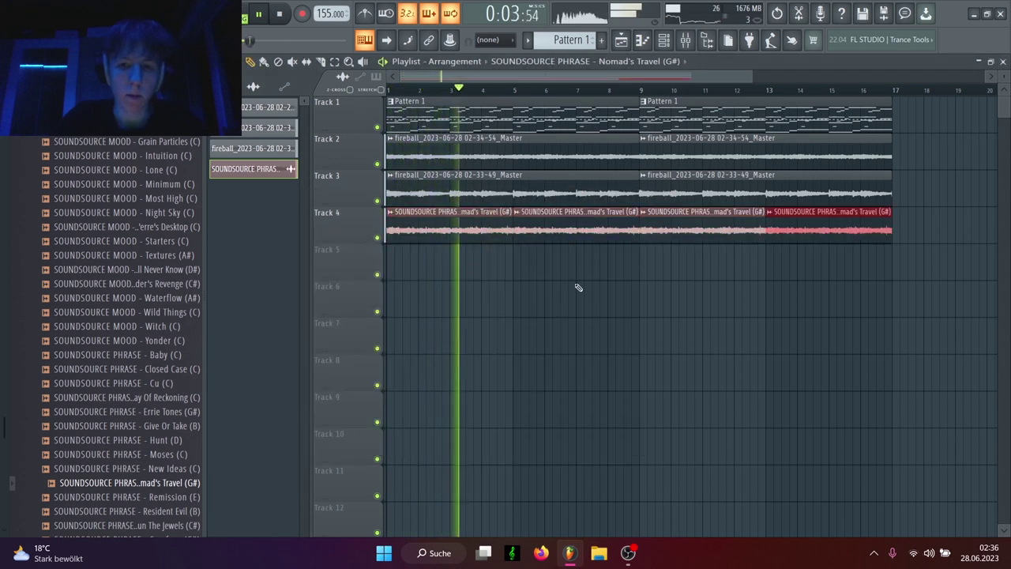
# Step: Deselect the playlist clips and route the Nomad's Travel sample to mixer Insert 2
pyautogui.keyDown('ctrl'); pyautogui.click(577, 287); pyautogui.keyUp('ctrl')
pyautogui.press('F6')
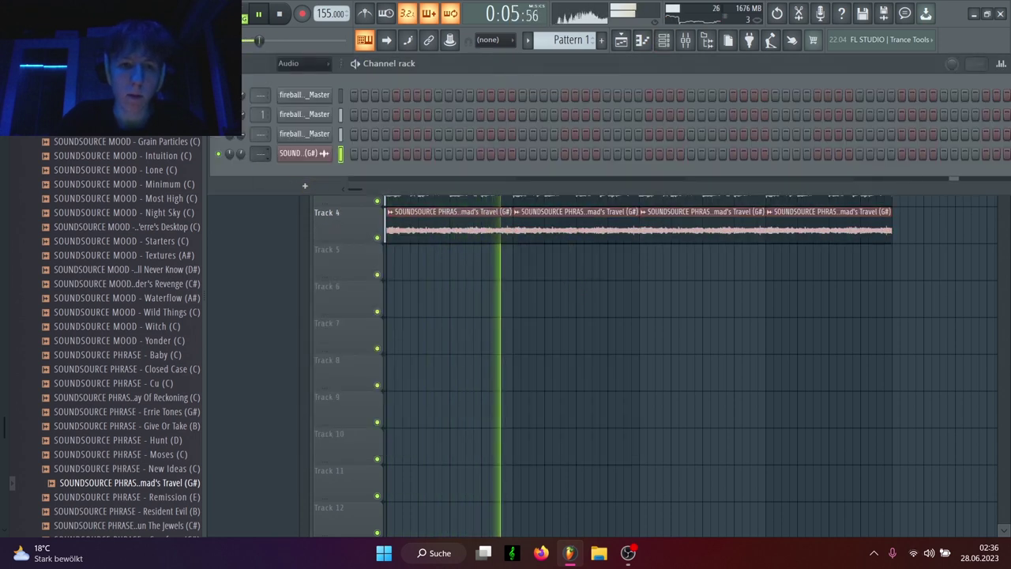
pyautogui.press('F9')
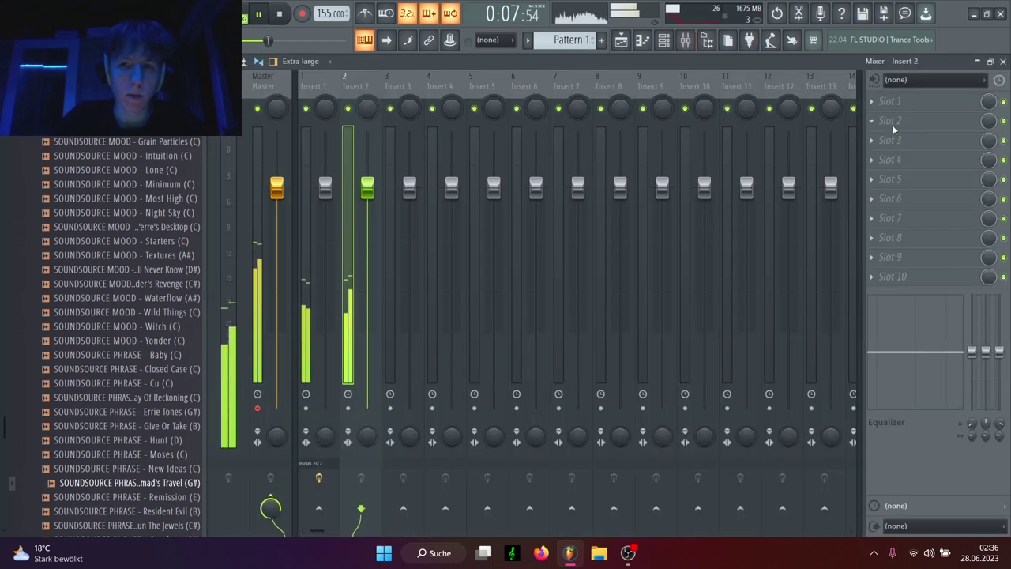
# Step: Load ValhallaPlate in slot 2 of mixer Insert 2 and lower its mix to about 3.4 %
pyautogui.click(890, 120)
pyautogui.click(834, 139)
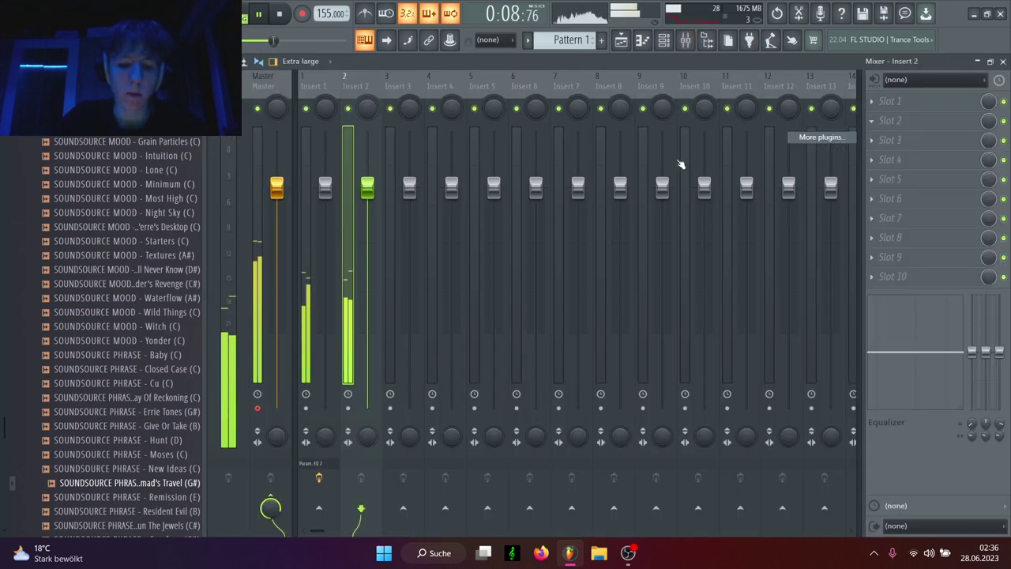
pyautogui.write('pl')
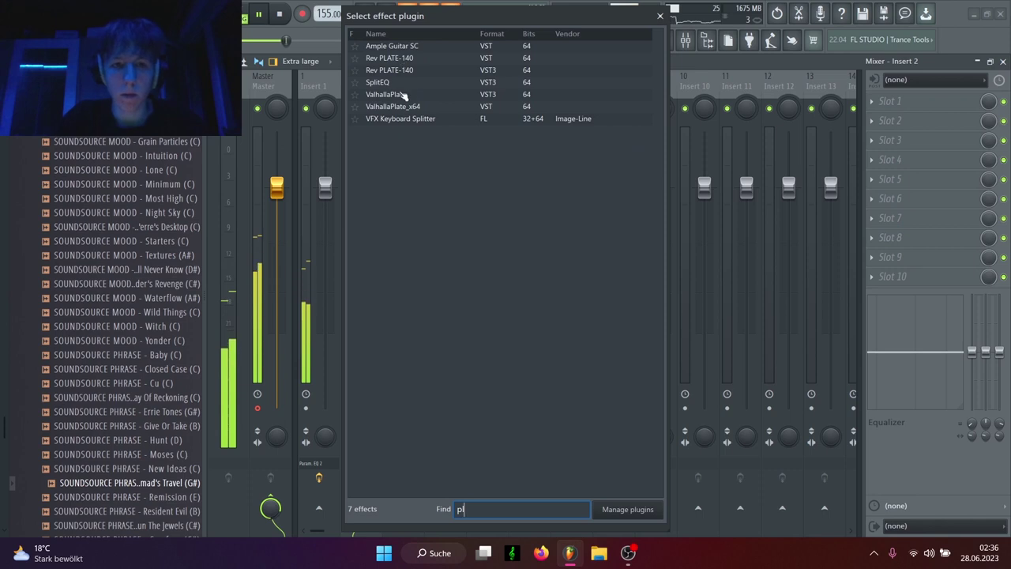
pyautogui.doubleClick(404, 95)
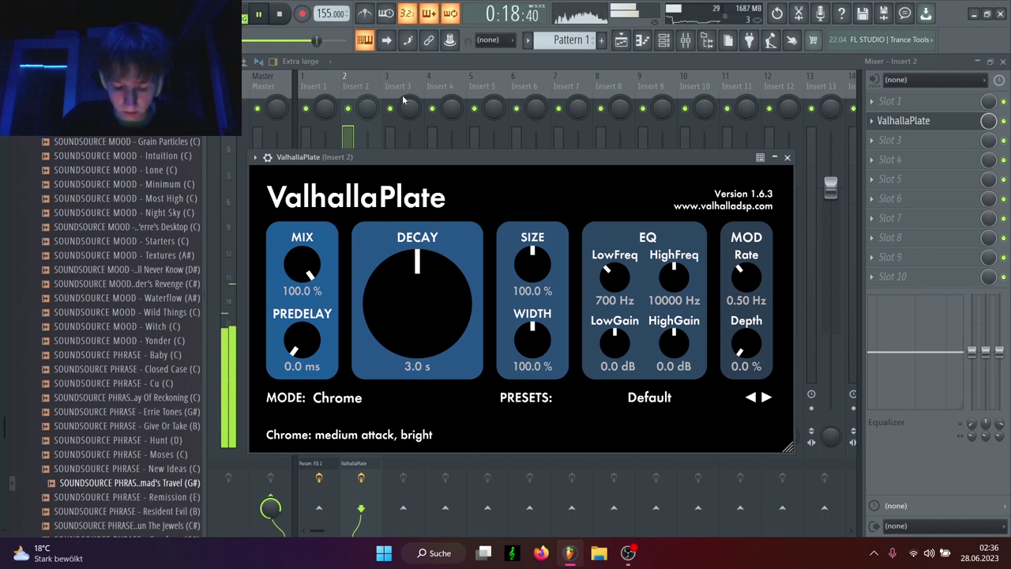
pyautogui.moveTo(302, 264); pyautogui.dragTo(304, 424)
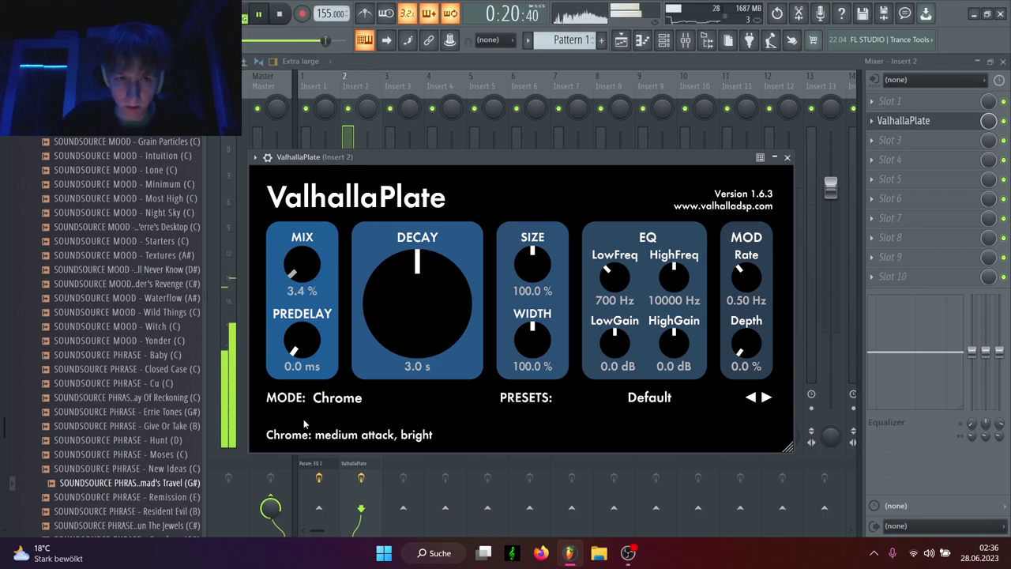
pyautogui.click(787, 158)
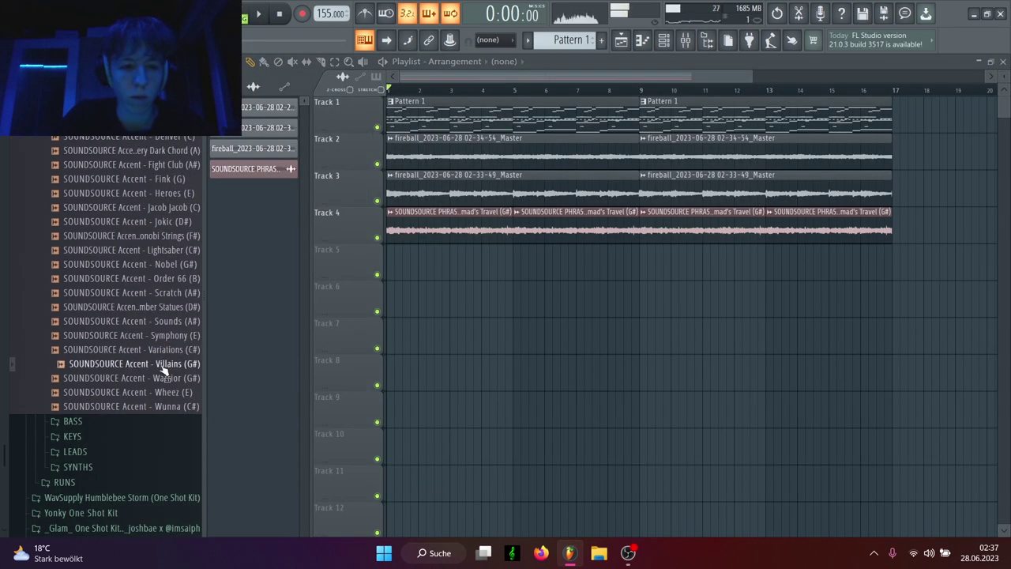
# Step: Place the SOUNDSOURCE Accent - Villains (G#) sample at the start of Track 5 and play the arrangement
pyautogui.moveTo(449, 263); pyautogui.dragTo(394, 263)
pyautogui.press('space')
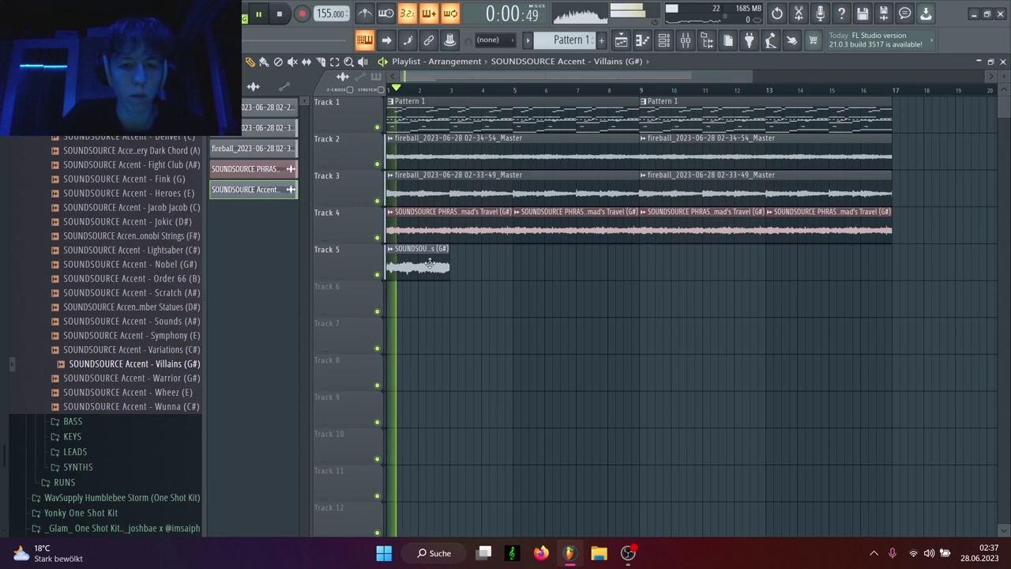
pyautogui.doubleClick(418, 262)
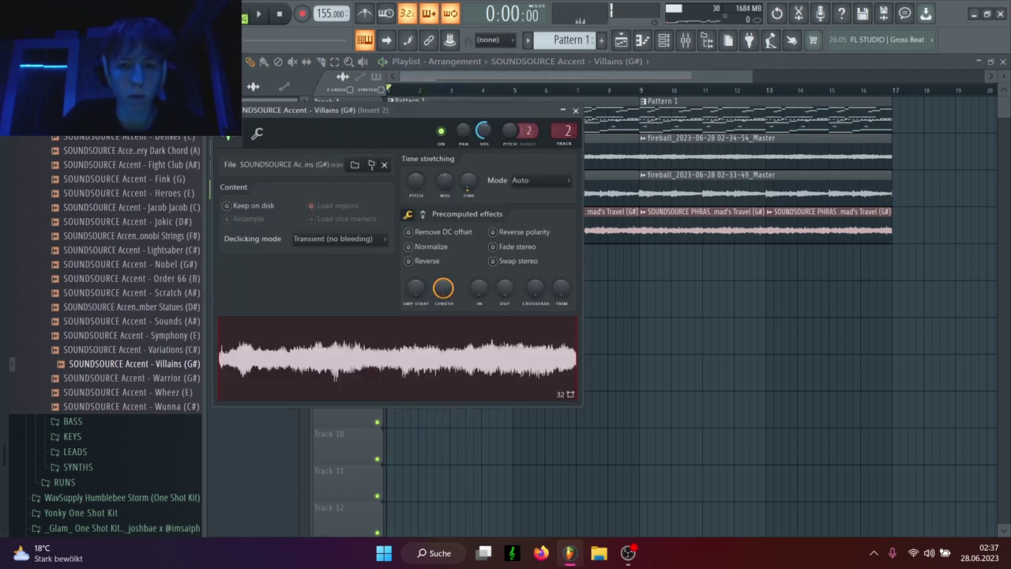
pyautogui.click(575, 110)
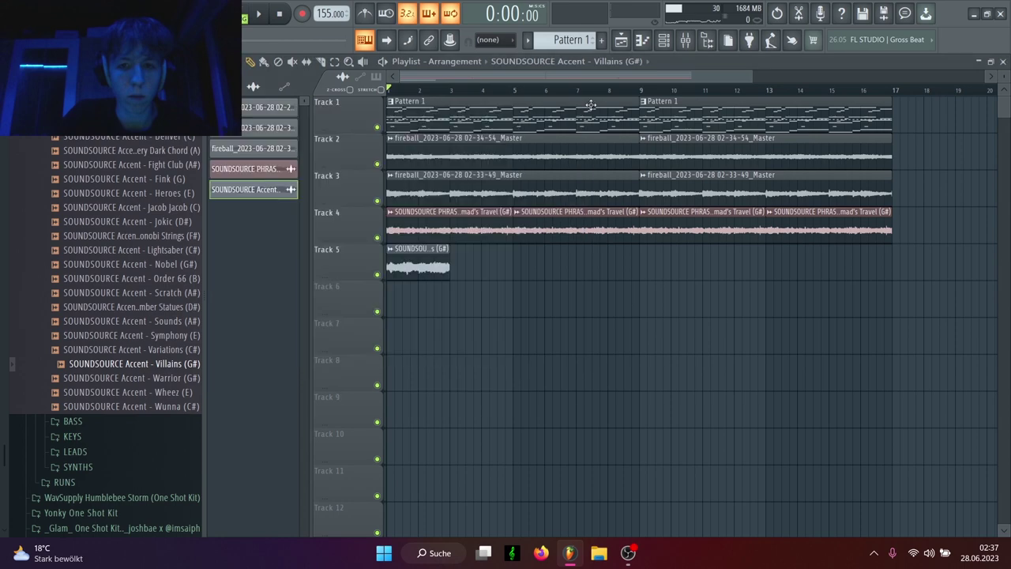
pyautogui.click(663, 45)
pyautogui.click(664, 45)
pyautogui.press('space')
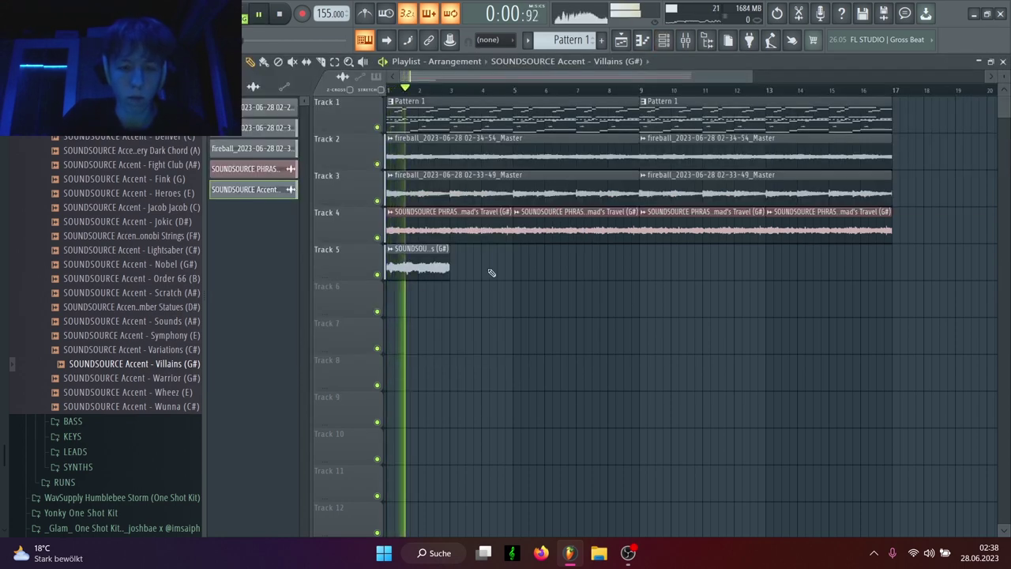
# Step: Duplicate the Villains clip along Track 5 until it fills up to bar 17, and deselect the clips
pyautogui.hotkey('ctrl', 'b')
pyautogui.hotkey('ctrl', 'b')
pyautogui.hotkey('ctrl', 'b')
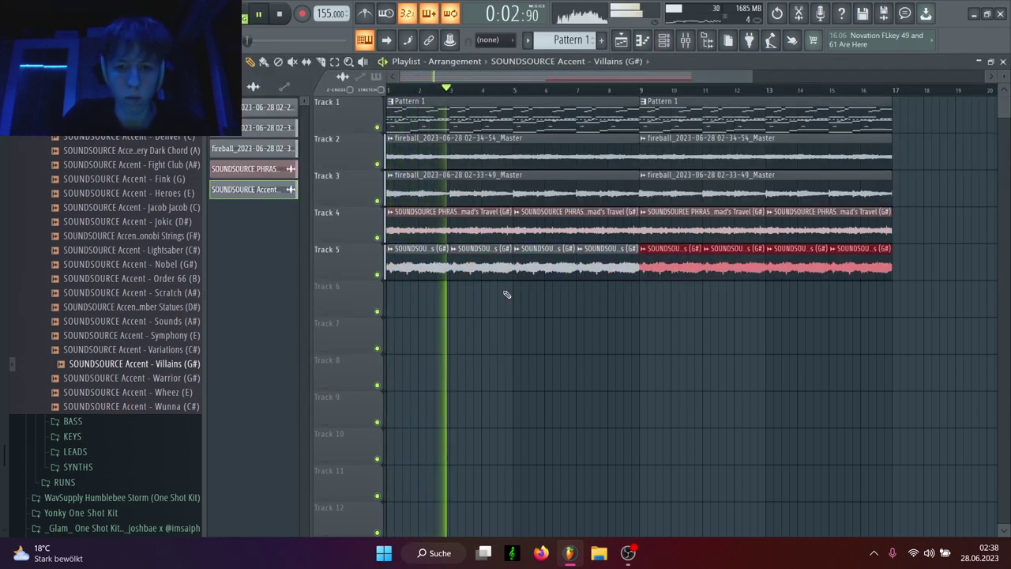
pyautogui.keyDown('ctrl'); pyautogui.click(507, 294); pyautogui.keyUp('ctrl')
# Step: Route the Villains sample to mixer Insert 3 and show that mixer track
pyautogui.doubleClick(497, 262)
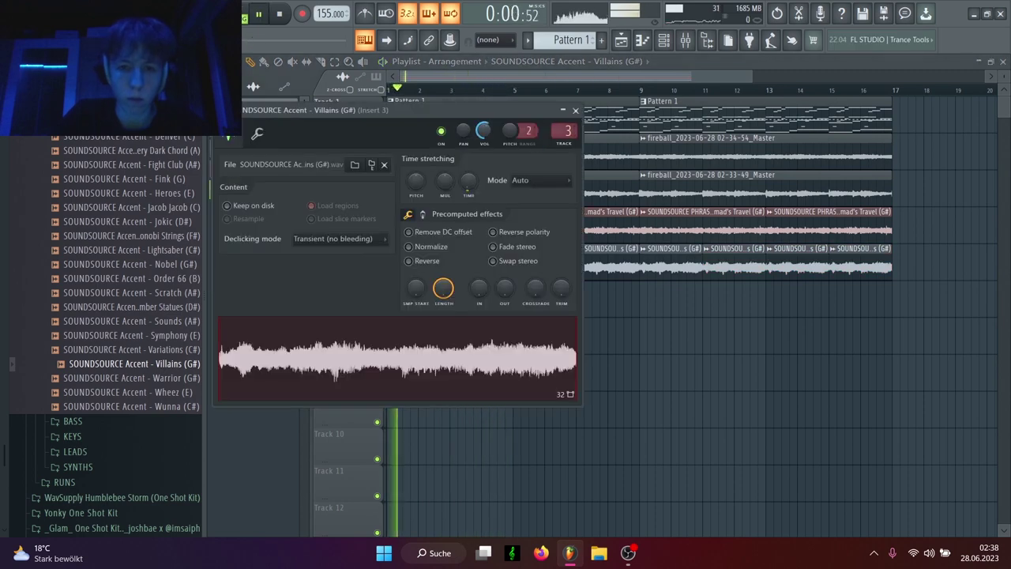
pyautogui.click(576, 110)
pyautogui.press('F9')
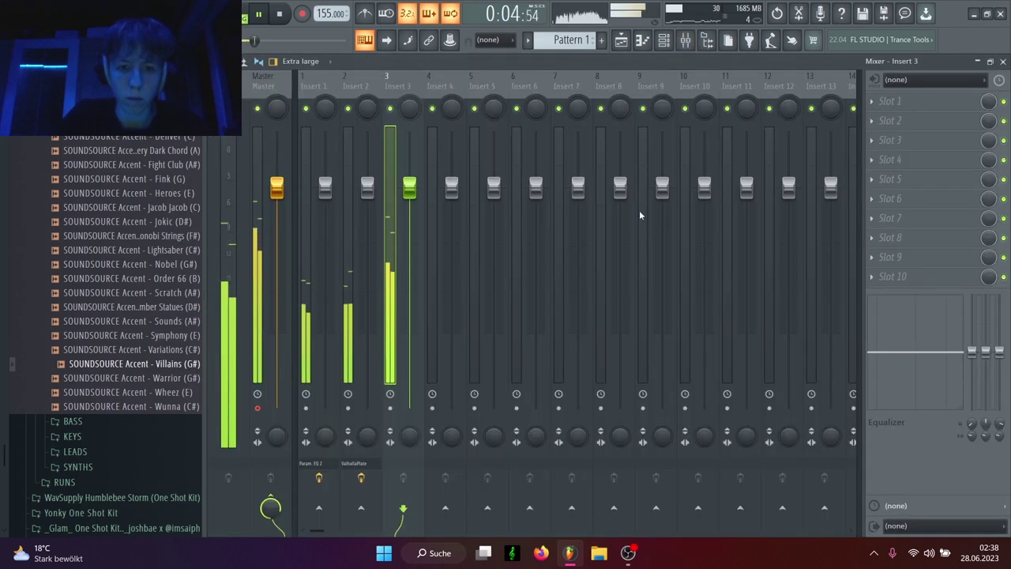
# Step: Load Fruity Parametric EQ 2 in slot 3 of Insert 3
pyautogui.click(879, 144)
pyautogui.click(806, 161)
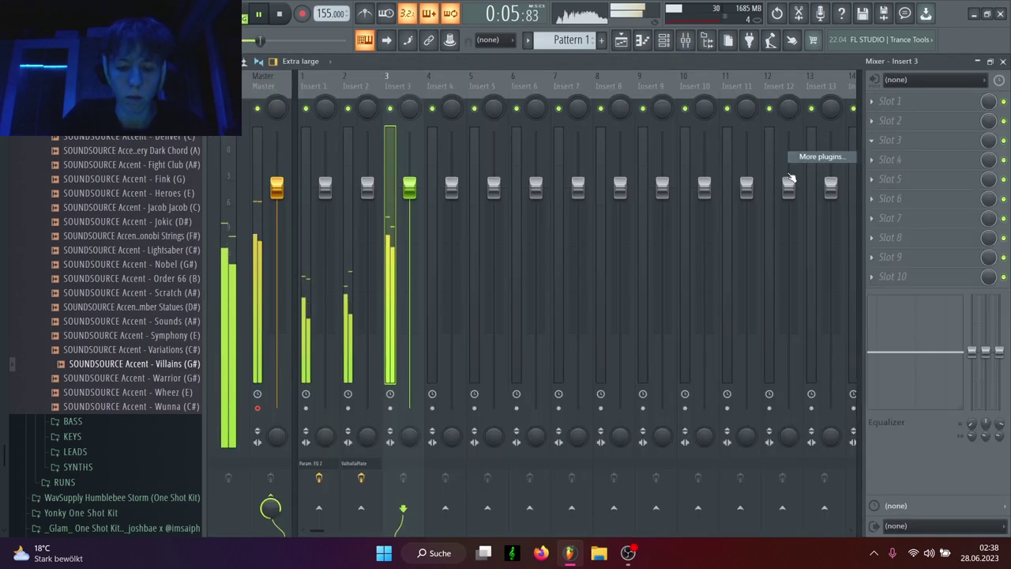
pyautogui.write('par')
pyautogui.doubleClick(450, 58)
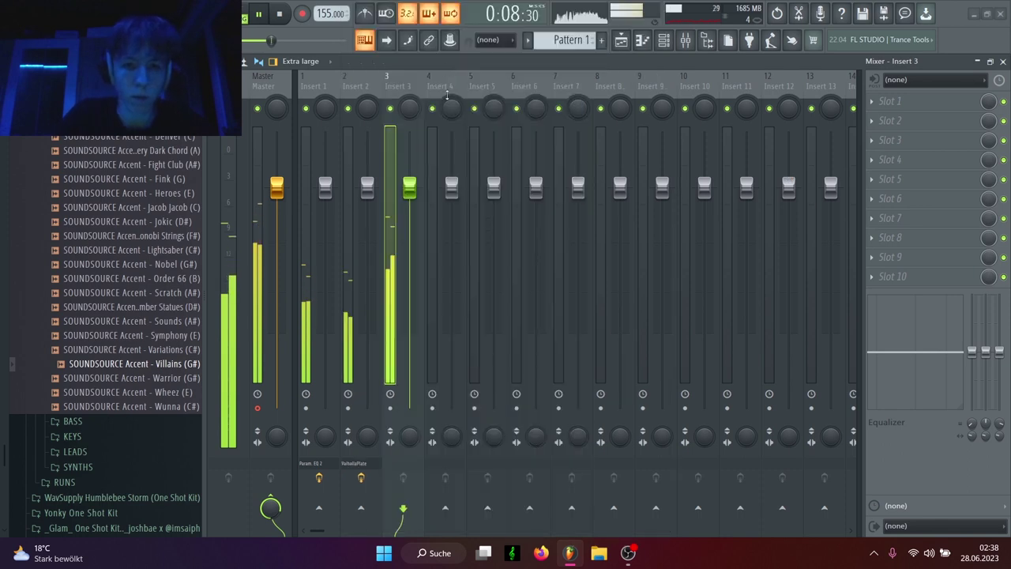
# Step: Roll off the lows, lower the highs and slightly dip the mids in Insert 3's EQ, keeping its main level at default
pyautogui.moveTo(307, 250); pyautogui.dragTo(357, 304)
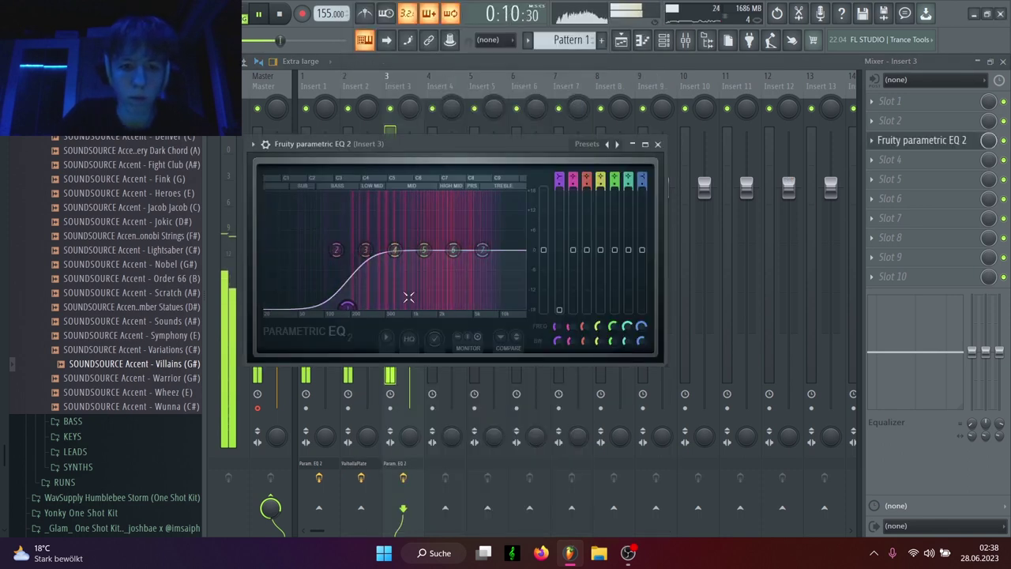
pyautogui.moveTo(543, 249); pyautogui.dragTo(543, 260)
pyautogui.rightClick(542, 253)
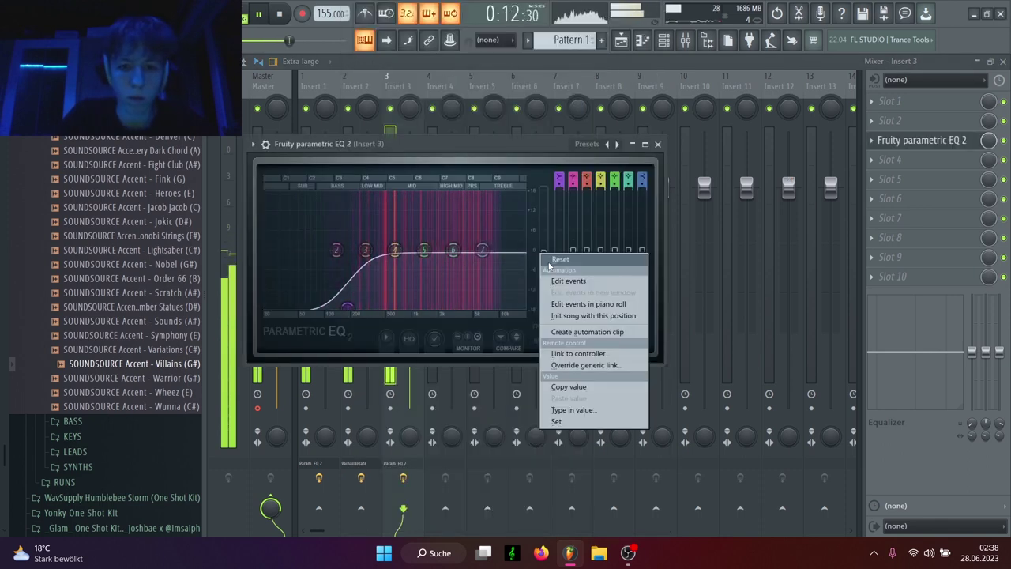
pyautogui.click(553, 259)
pyautogui.moveTo(483, 250); pyautogui.dragTo(475, 282)
pyautogui.moveTo(453, 250); pyautogui.dragTo(446, 249)
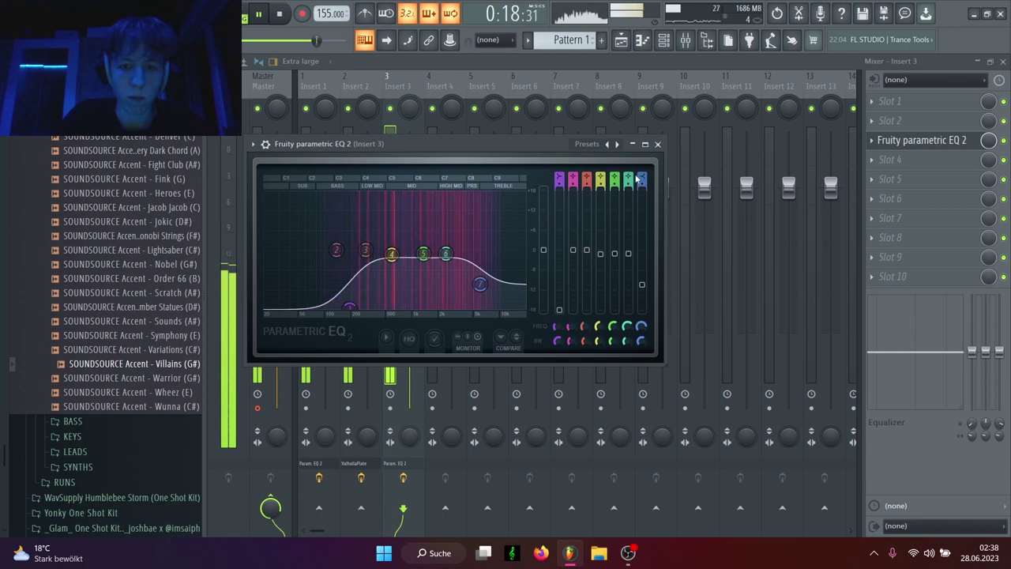
pyautogui.click(658, 145)
# Step: Transpose the Master track down 3 semitones with the SoundShifter effect in slot 2
pyautogui.click(665, 42)
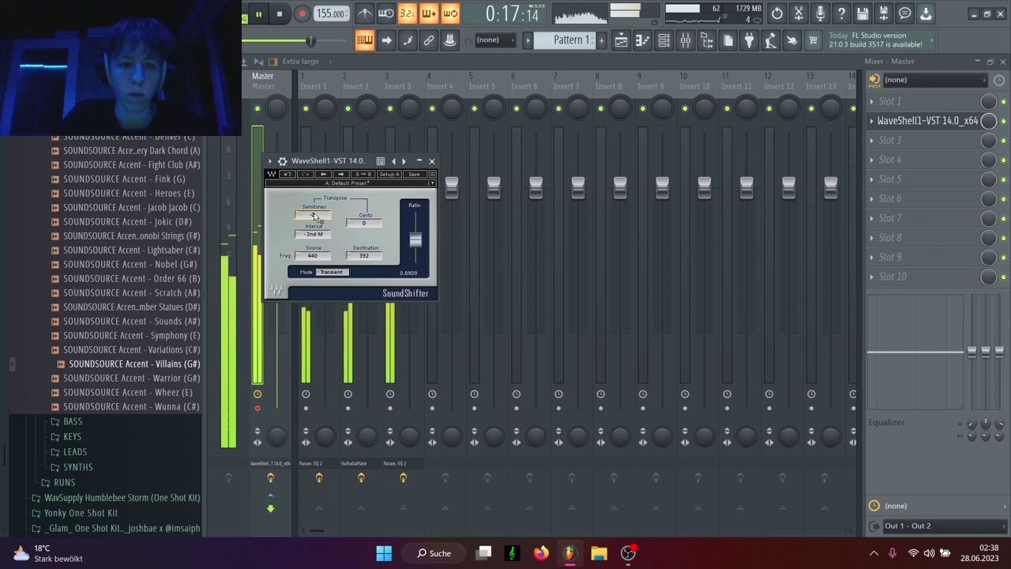
pyautogui.click(647, 43)
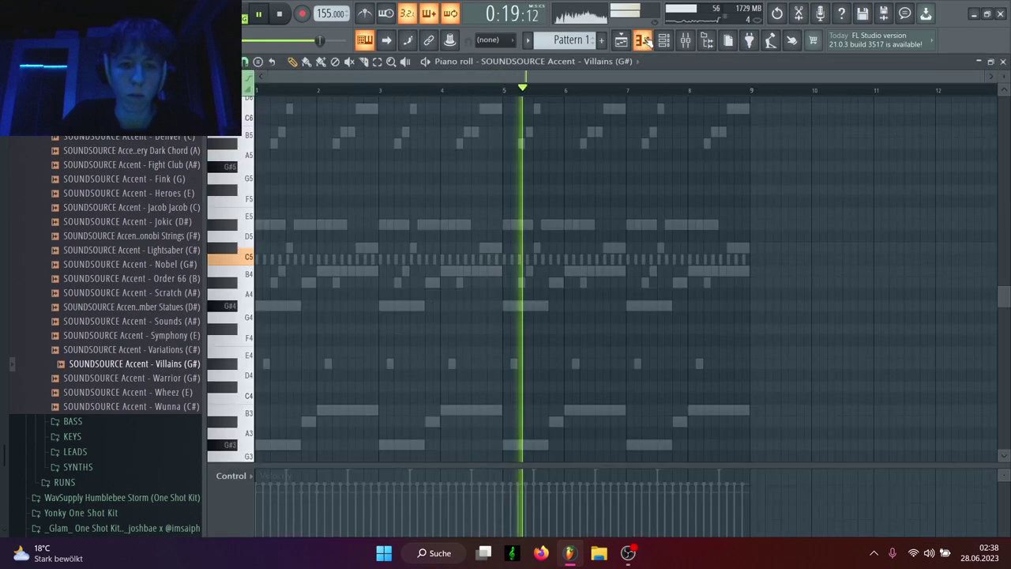
pyautogui.click(648, 43)
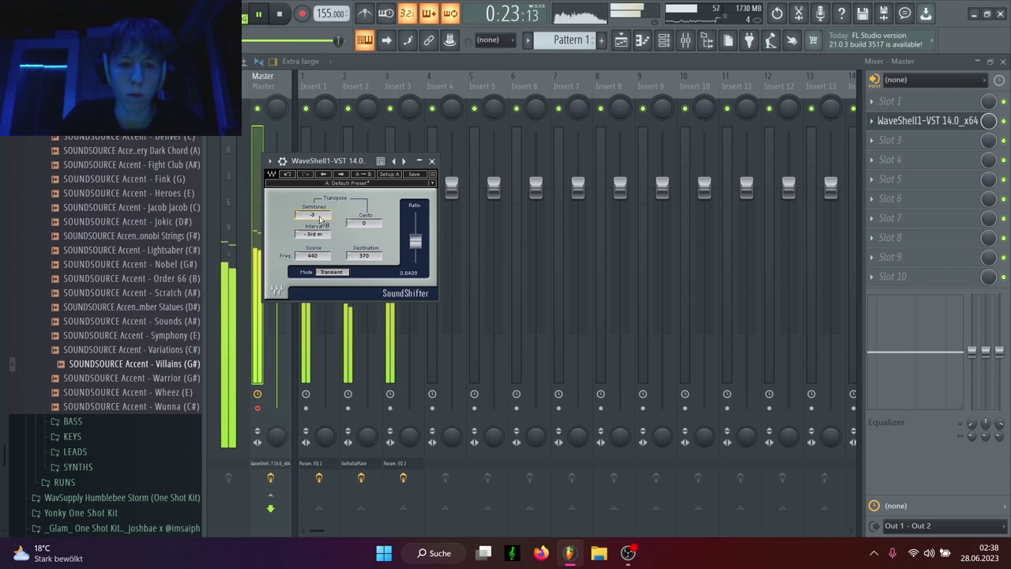
pyautogui.click(431, 162)
# Step: Add Fruity Parametric EQ 2 to slot 4 of the Master, cut the low end and slightly lower the highs
pyautogui.click(889, 159)
pyautogui.click(840, 176)
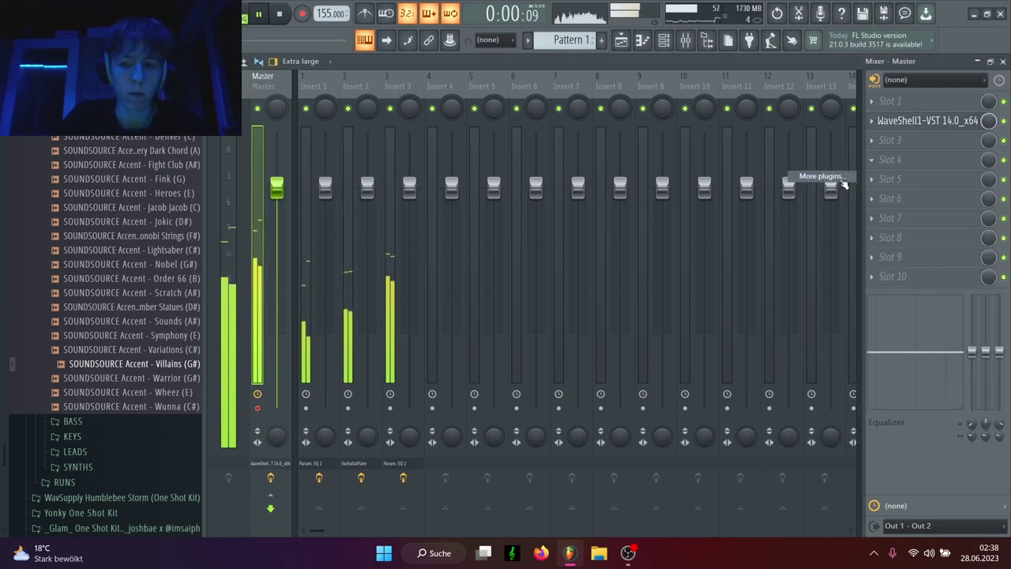
pyautogui.write('par')
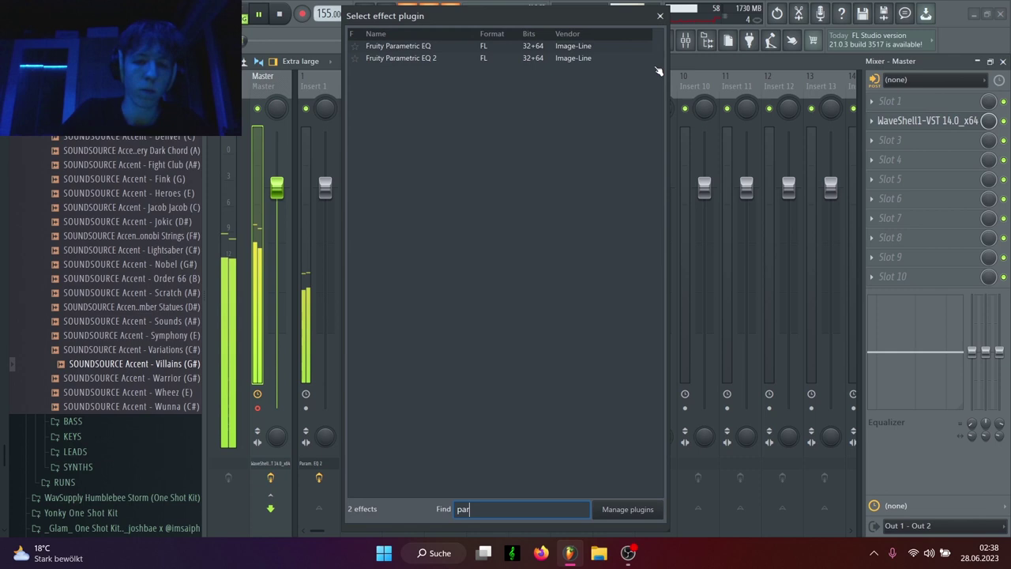
pyautogui.doubleClick(421, 58)
pyautogui.moveTo(358, 300); pyautogui.dragTo(391, 354)
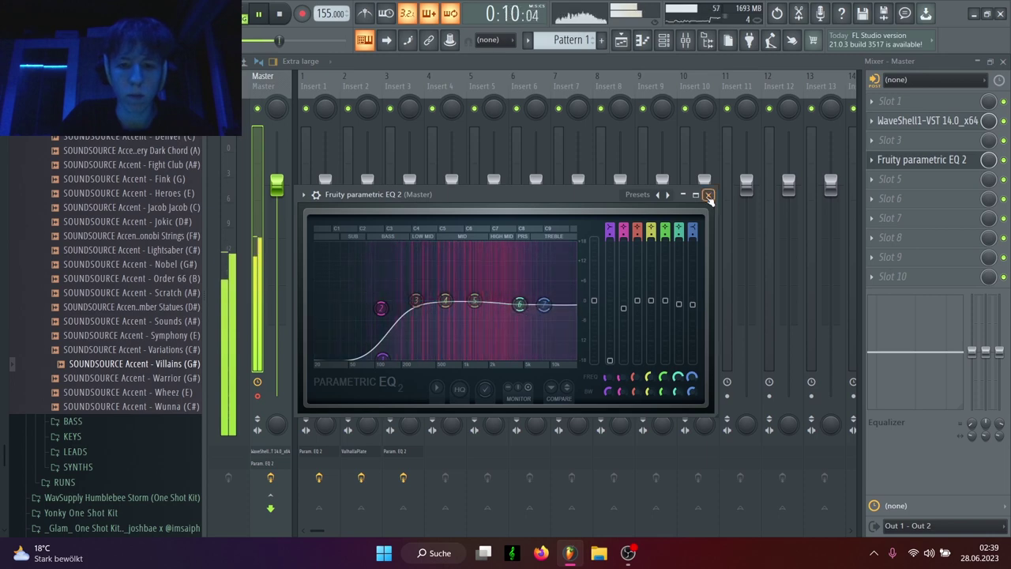
pyautogui.click(707, 194)
# Step: Return to the playlist and remove both Pattern 1 clips from Track 1
pyautogui.click(621, 39)
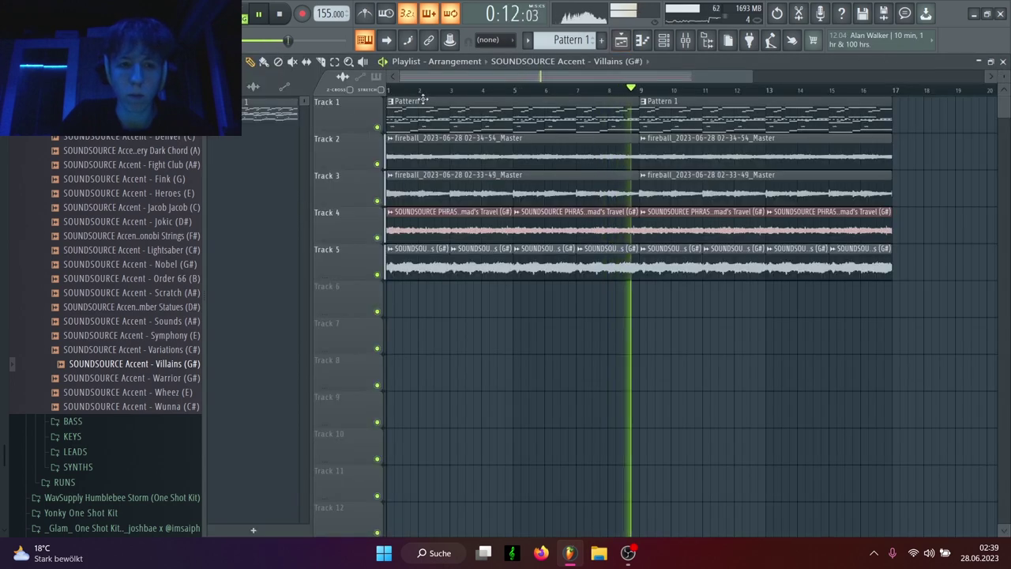
pyautogui.click(664, 40)
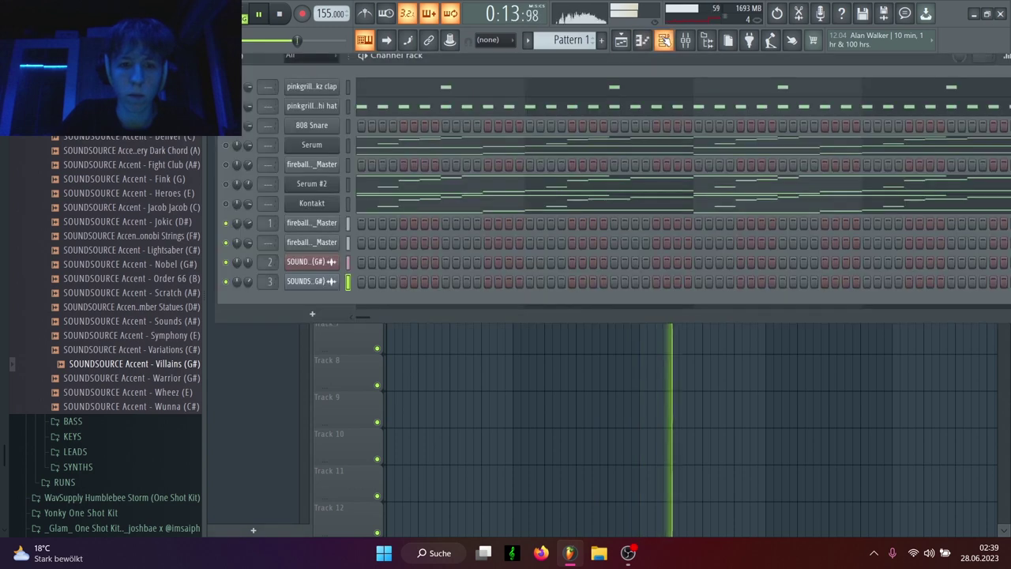
pyautogui.click(664, 40)
pyautogui.moveTo(751, 99); pyautogui.dragTo(685, 351)
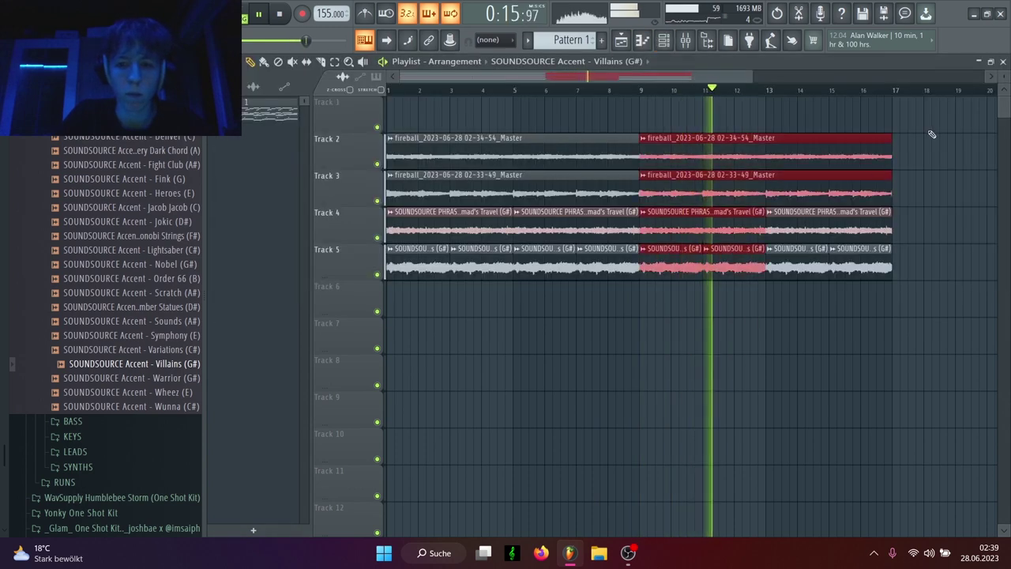
# Step: Duplicate the bar 9 to 17 clips of Tracks 2 to 5 three times to fill up to bar 41, and restart playback
pyautogui.moveTo(930, 124); pyautogui.dragTo(666, 340)
pyautogui.scroll(-3, 742, 308)
pyautogui.hotkey('ctrl', 'b')
pyautogui.hotkey('ctrl', 'b')
pyautogui.hotkey('ctrl', 'b')
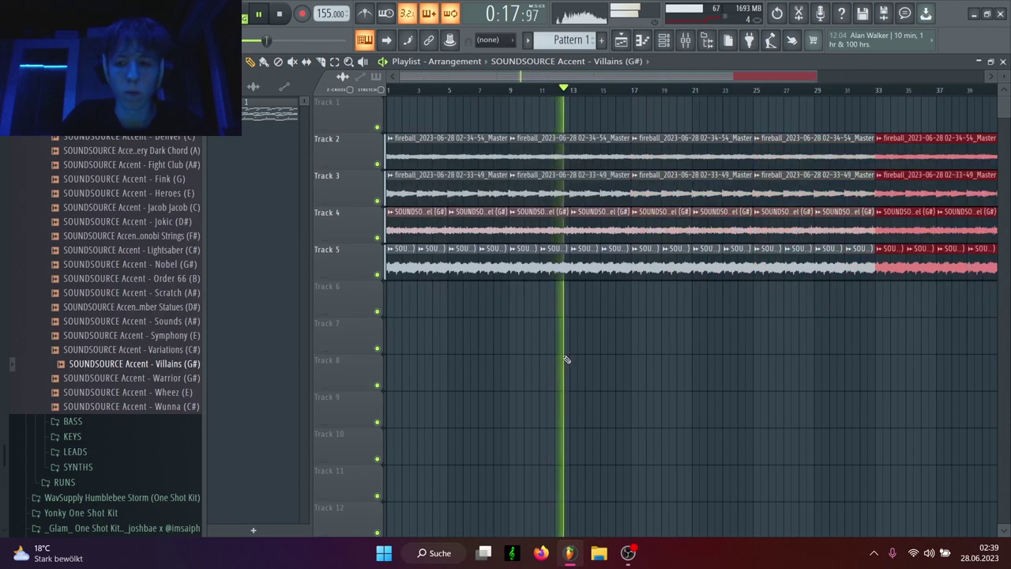
pyautogui.hotkey('ctrl', 'd')
pyautogui.press('space')
pyautogui.press('space')
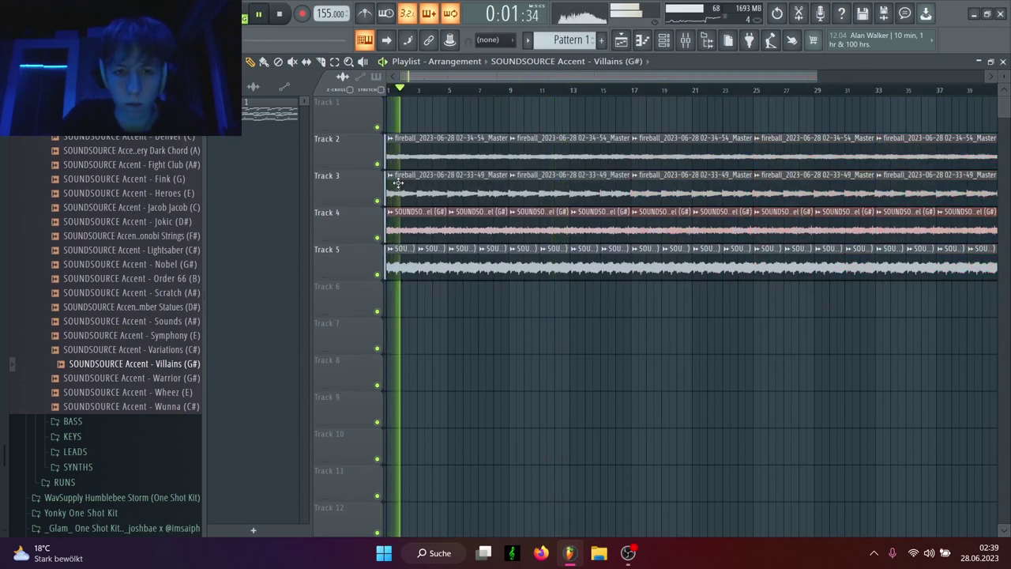
# Step: Delete the four Villains clips between bars 9 and 17 on Track 5 and play from bar 9
pyautogui.rightClick(522, 263)
pyautogui.rightClick(553, 266)
pyautogui.rightClick(584, 266)
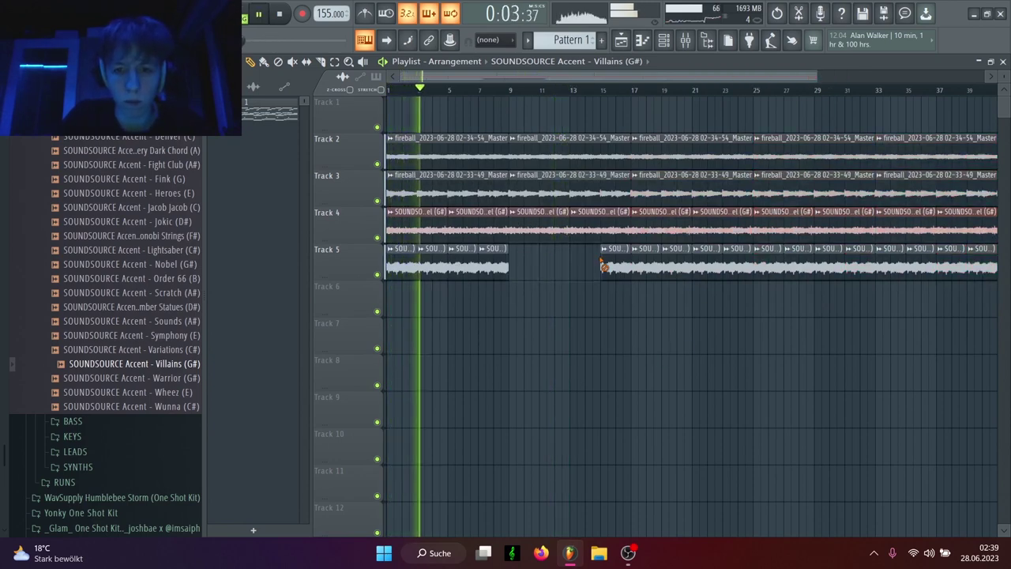
pyautogui.rightClick(615, 266)
pyautogui.click(513, 93)
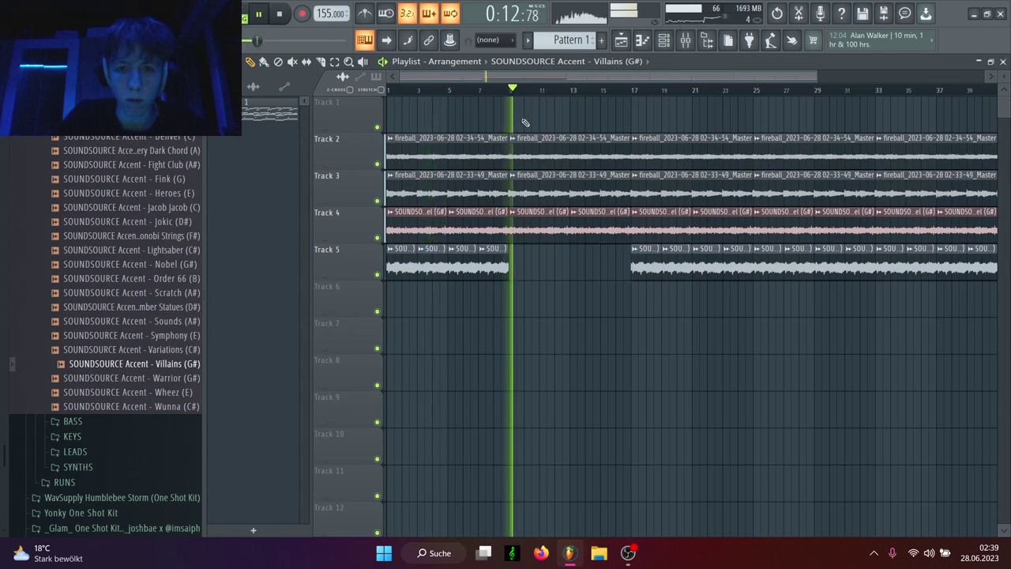
pyautogui.click(513, 139)
pyautogui.click(534, 122)
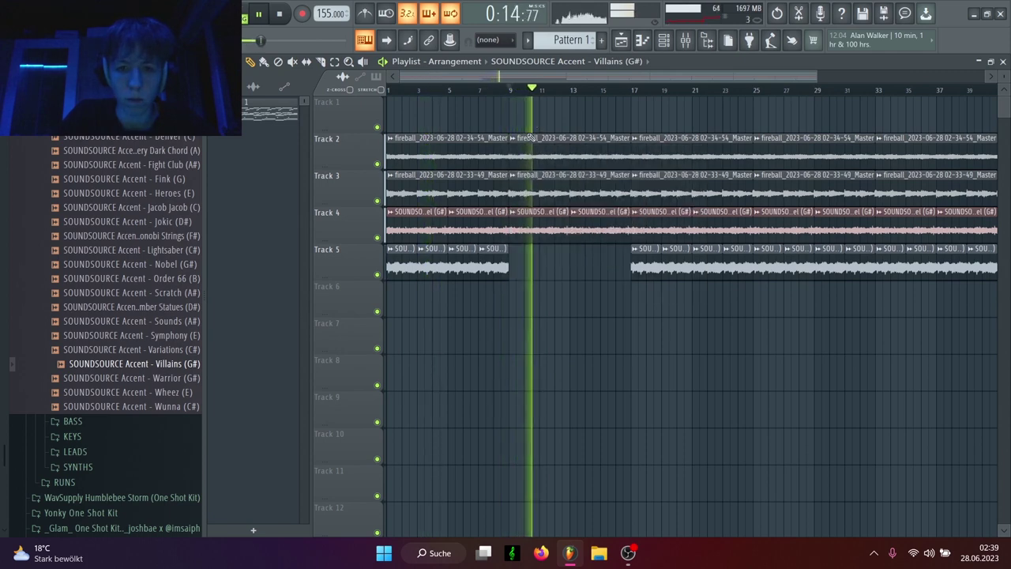
# Step: Try the bar 9 to 17 section without the Track 4 clips, then without the Track 2 clip, undoing each deletion
pyautogui.rightClick(531, 230)
pyautogui.rightClick(588, 225)
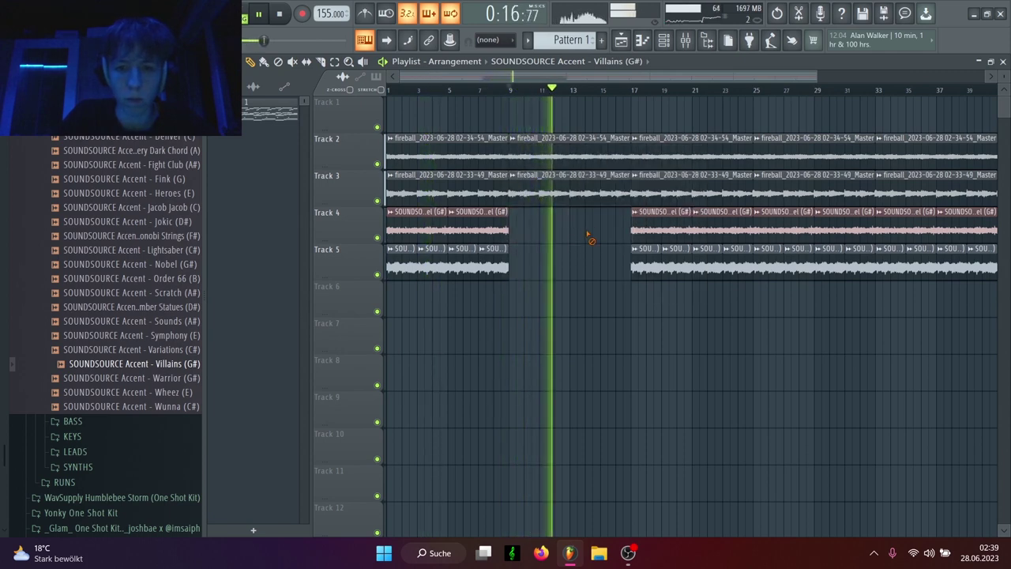
pyautogui.hotkey('ctrl', 'z')
pyautogui.rightClick(548, 150)
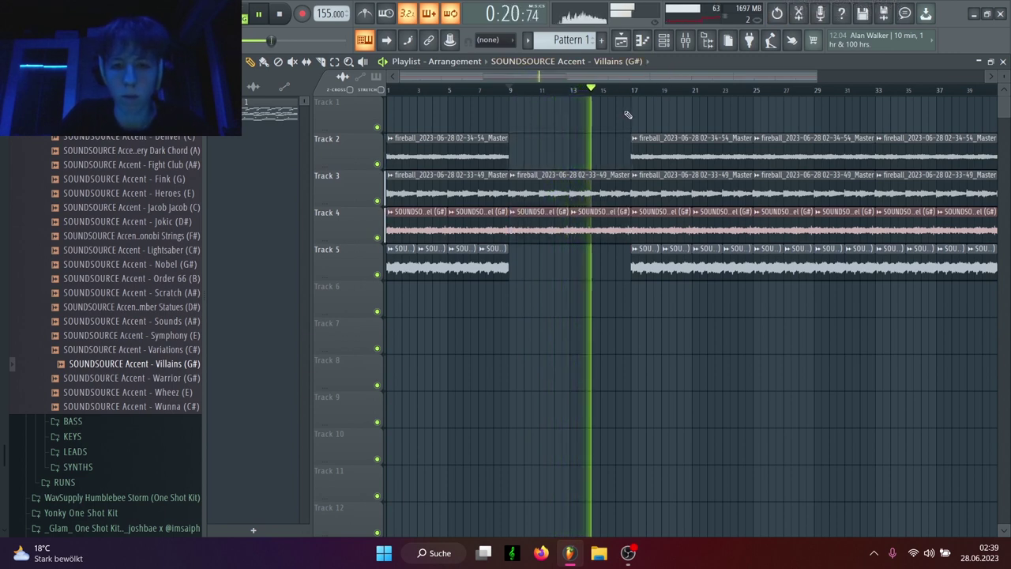
pyautogui.hotkey('ctrl', 'z')
# Step: Delete the fireball clip between bars 9 and 17 on Track 3 and replay the section
pyautogui.rightClick(552, 181)
pyautogui.press('space')
pyautogui.press('space')
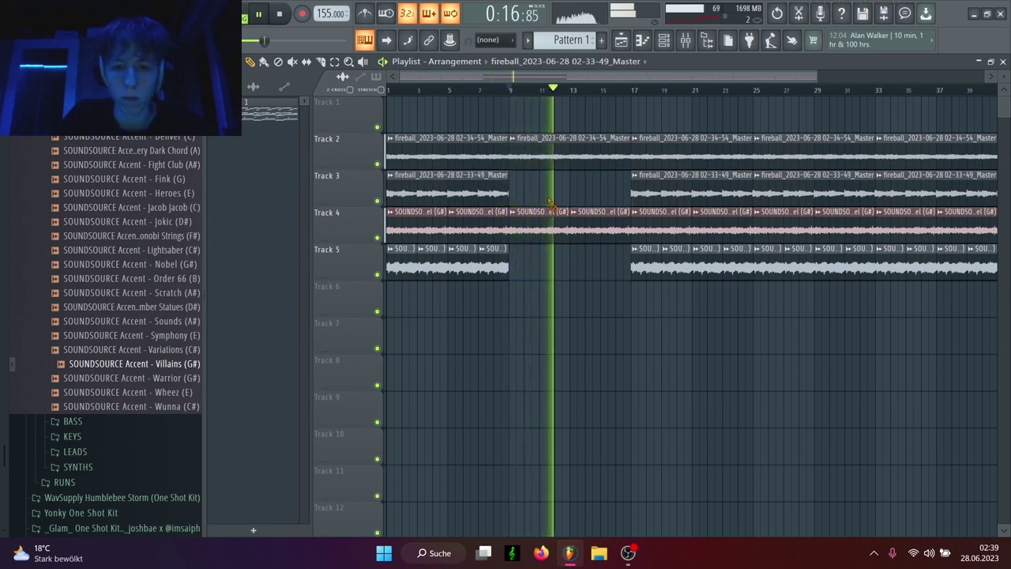
# Step: Refill bars 9 to 17 of Track 5 by duplicating the first four Villains clips
pyautogui.moveTo(526, 298); pyautogui.dragTo(333, 269)
pyautogui.hotkey('ctrl', 'b')
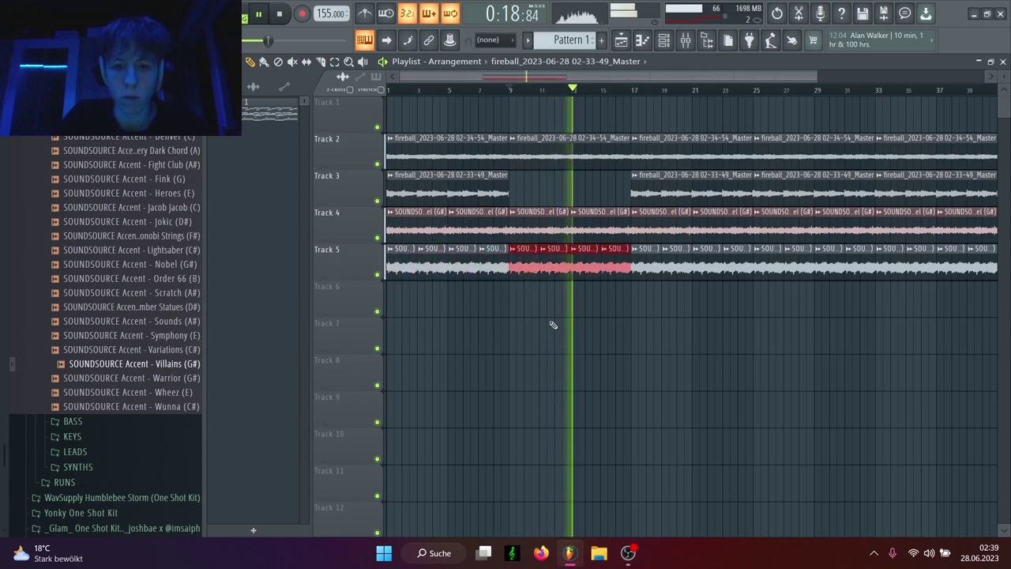
# Step: Delete the two SOUNDSOURCE clips between bars 9 and 17 on Track 4
pyautogui.keyDown('ctrl'); pyautogui.click(552, 323); pyautogui.keyUp('ctrl')
pyautogui.rightClick(545, 225)
pyautogui.rightClick(606, 224)
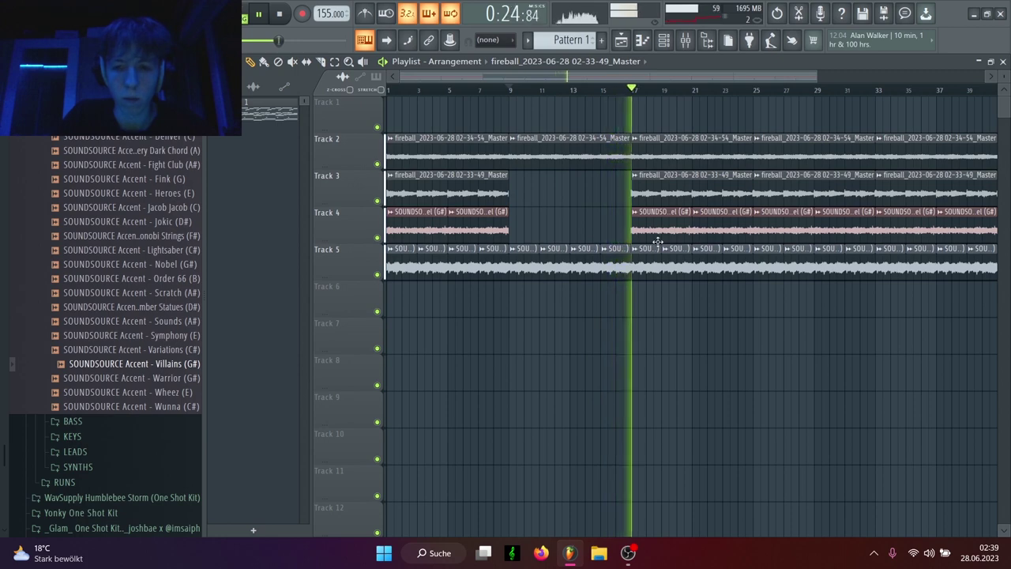
# Step: Delete the four Villains clips between bars 17 and 25 on Track 5
pyautogui.rightClick(646, 264)
pyautogui.rightClick(677, 265)
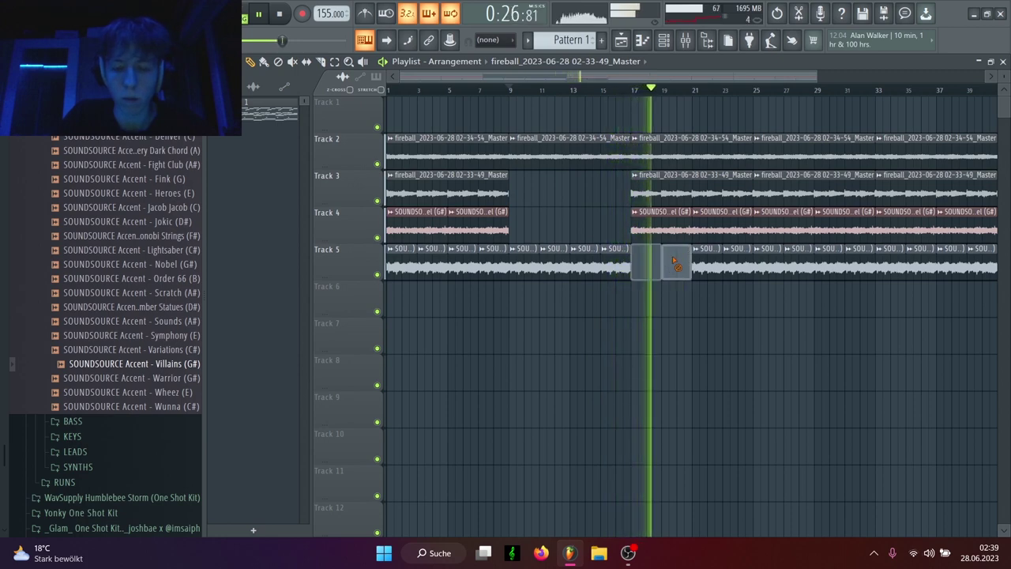
pyautogui.rightClick(707, 263)
pyautogui.rightClick(729, 260)
pyautogui.scroll(-2, 714, 313)
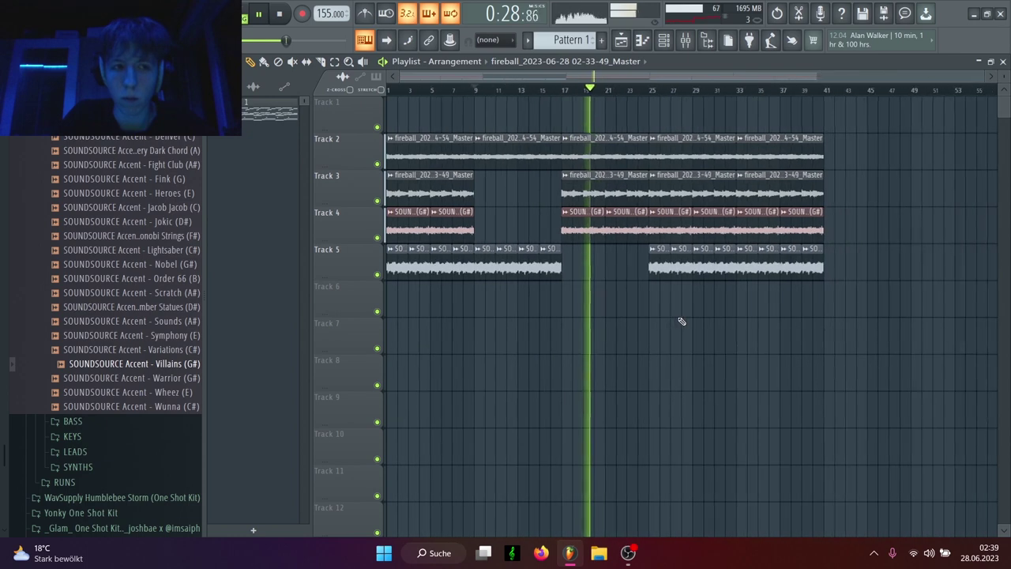
# Step: Open the sample settings of the Track 3 fireball clip and try resetting its pitch
pyautogui.doubleClick(610, 179)
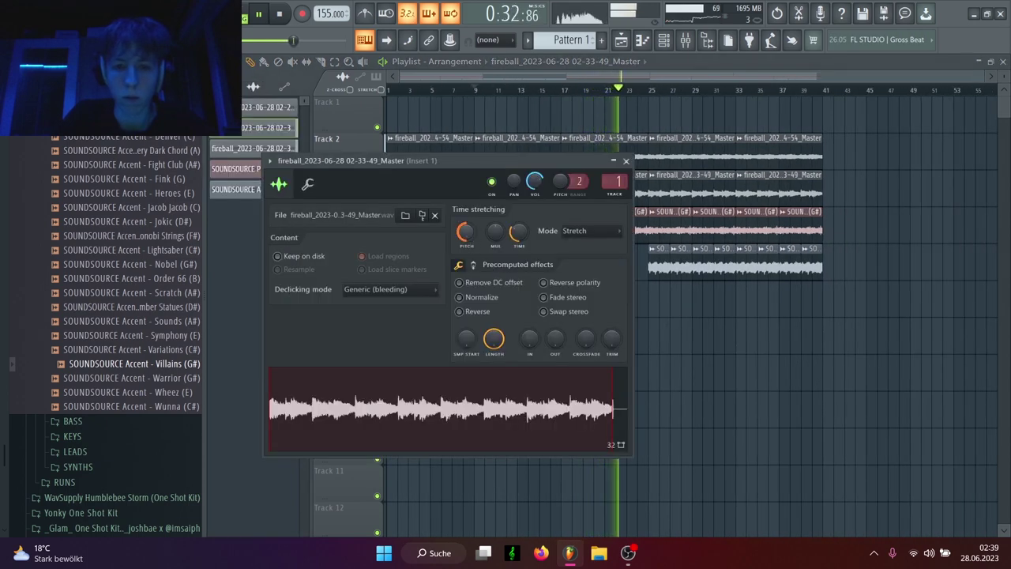
pyautogui.rightClick(472, 230)
pyautogui.click(626, 161)
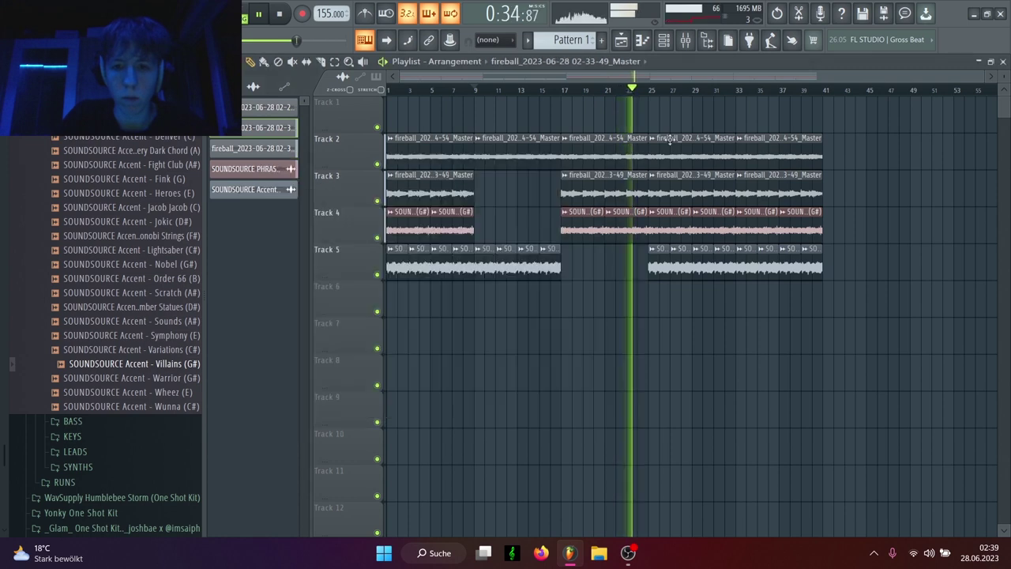
# Step: Make the Track 2 fireball clip at bar 25 unique and try a different pitch on it
pyautogui.click(649, 137)
pyautogui.click(680, 233)
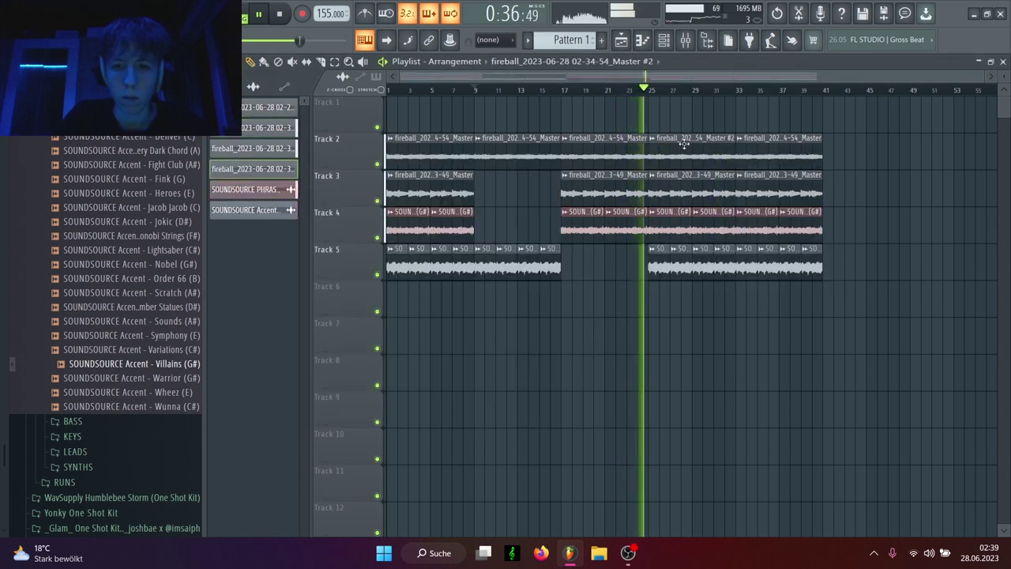
pyautogui.moveTo(434, 198); pyautogui.dragTo(437, 201)
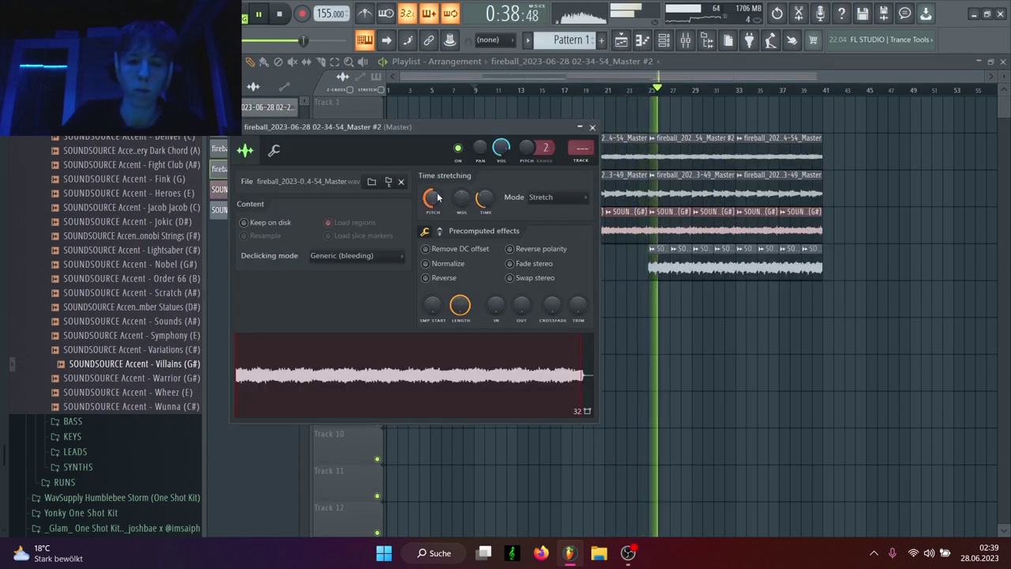
pyautogui.click(592, 127)
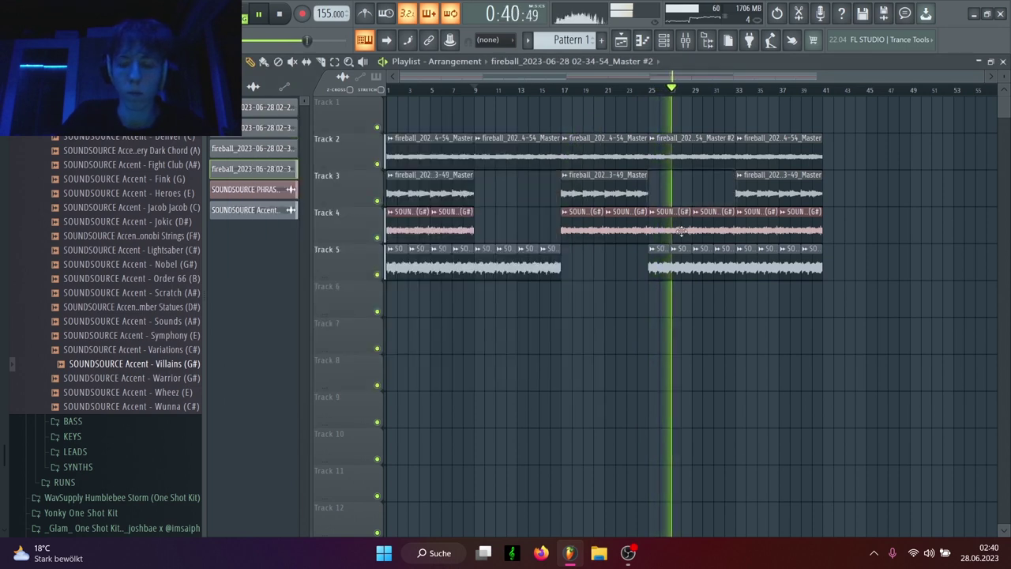
# Step: Replace the unique Track 2 clip at bar 25 with a duplicate of the preceding fireball clip and restart playback
pyautogui.rightClick(690, 159)
pyautogui.moveTo(677, 155); pyautogui.dragTo(604, 156)
pyautogui.hotkey('ctrl', 'b')
pyautogui.press('space')
pyautogui.press('space')
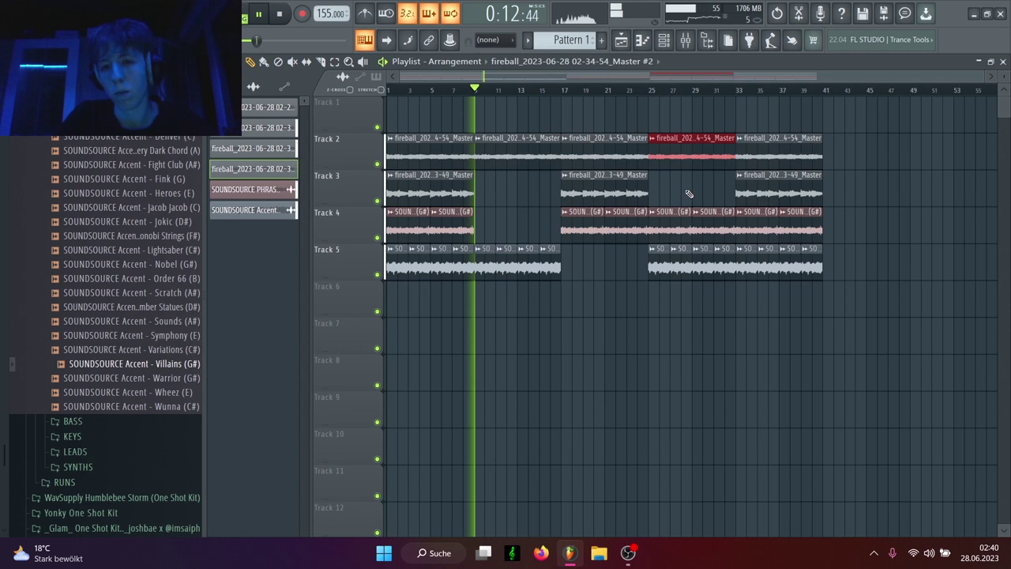
# Step: Try the section from bar 25 with a duplicated fireball clip on Track 3, removing the clip again
pyautogui.click(648, 89)
pyautogui.keyDown('ctrl'); pyautogui.moveTo(673, 180); pyautogui.dragTo(615, 191); pyautogui.keyUp('ctrl')
pyautogui.hotkey('ctrl', 'b')
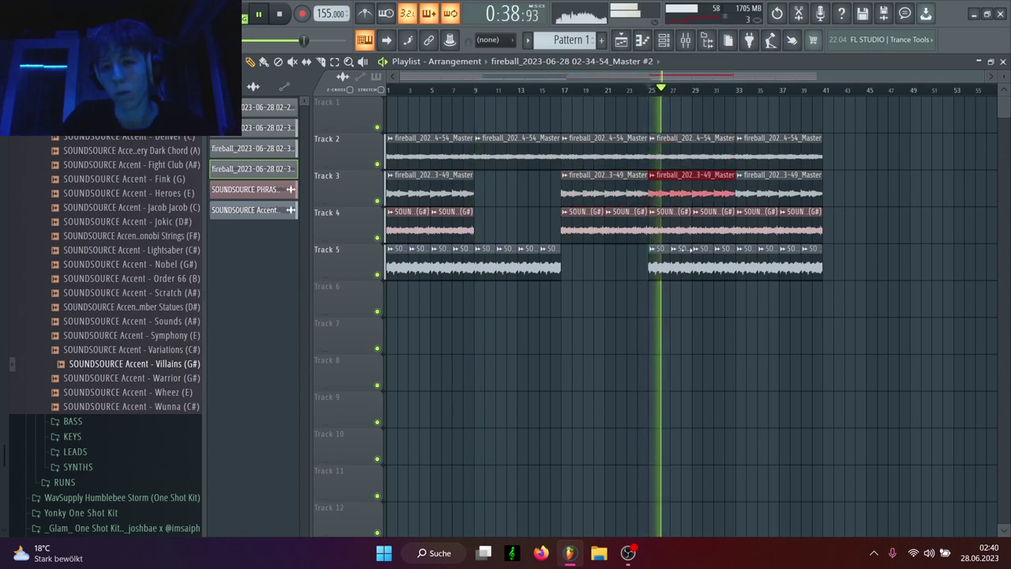
pyautogui.rightClick(681, 203)
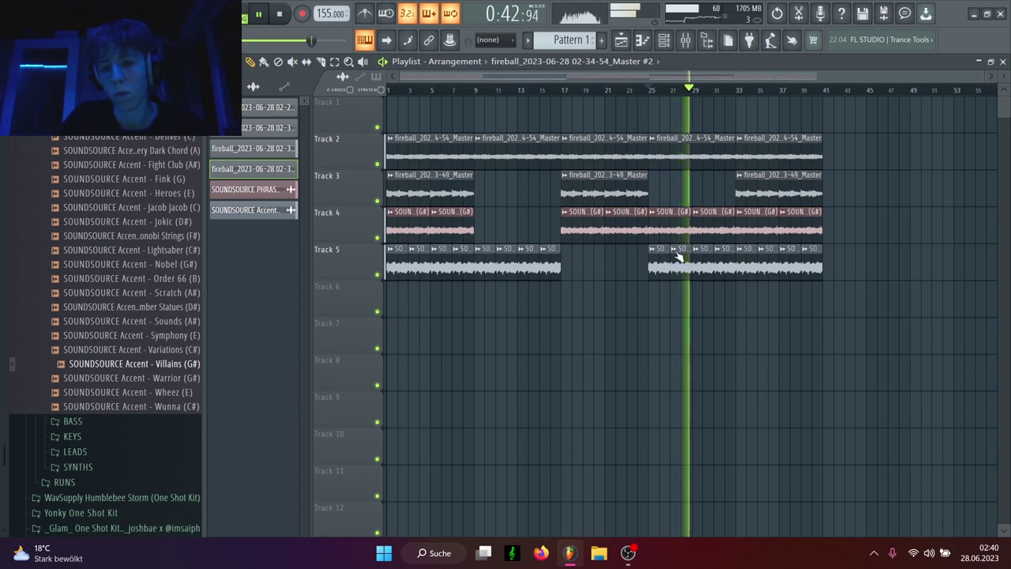
# Step: Delete the four Villains clips between bars 25 and 33 on Track 5 and replay from about bar 24
pyautogui.rightClick(662, 267)
pyautogui.rightClick(680, 269)
pyautogui.rightClick(702, 270)
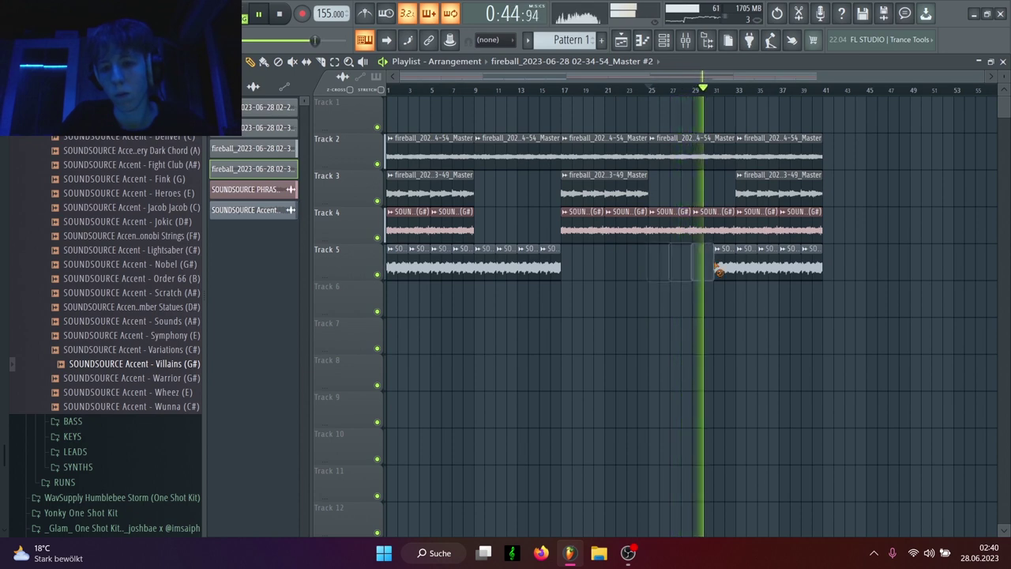
pyautogui.rightClick(722, 272)
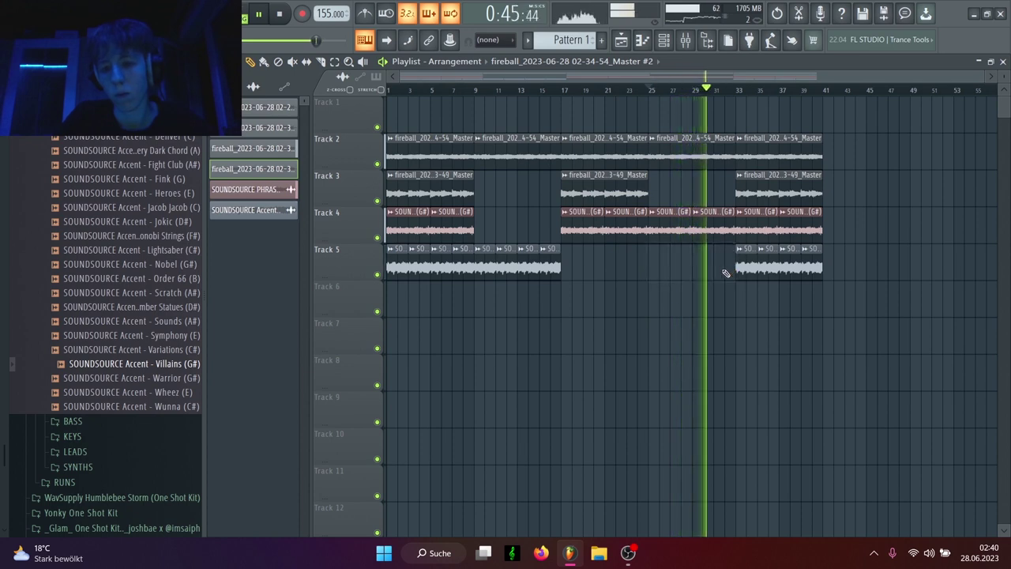
pyautogui.click(643, 90)
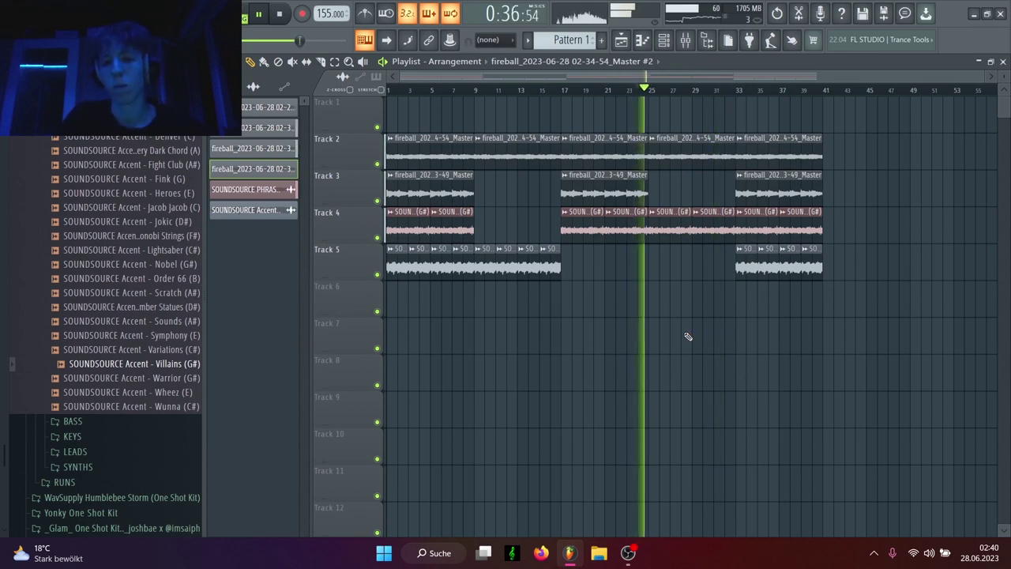
# Step: Try a pitch reset on the Track 2 fireball sample during playback and close its settings
pyautogui.doubleClick(667, 150)
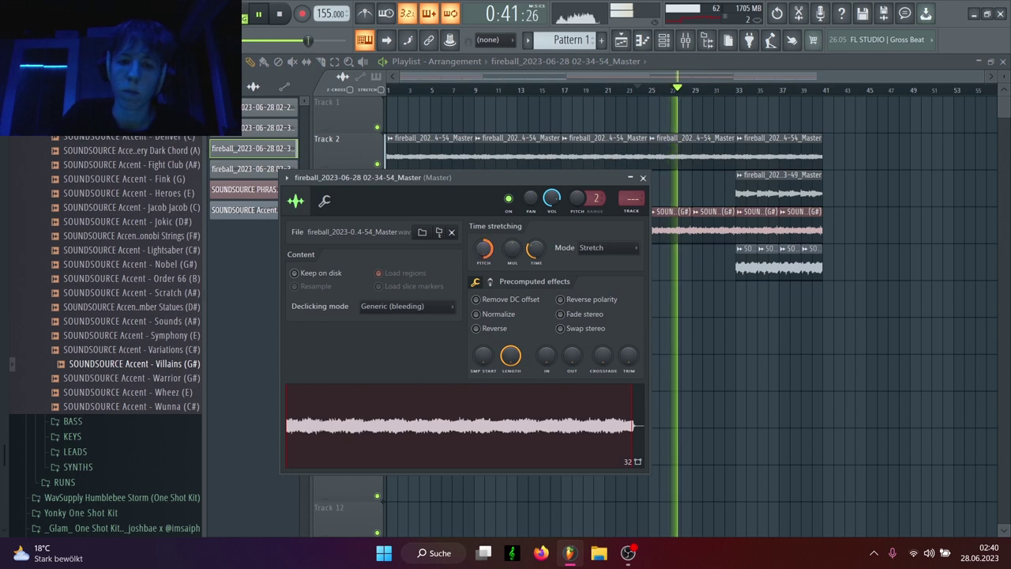
pyautogui.rightClick(481, 254)
pyautogui.click(492, 262)
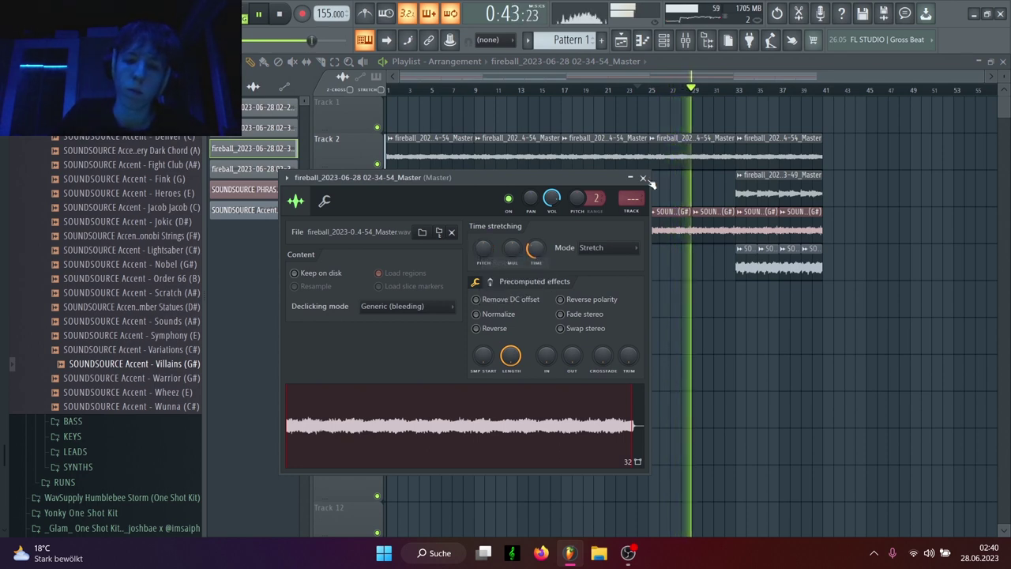
pyautogui.click(643, 178)
# Step: Try the section from bar 33 without the Track 2 clip, restoring it by duplicating the preceding clip
pyautogui.rightClick(758, 150)
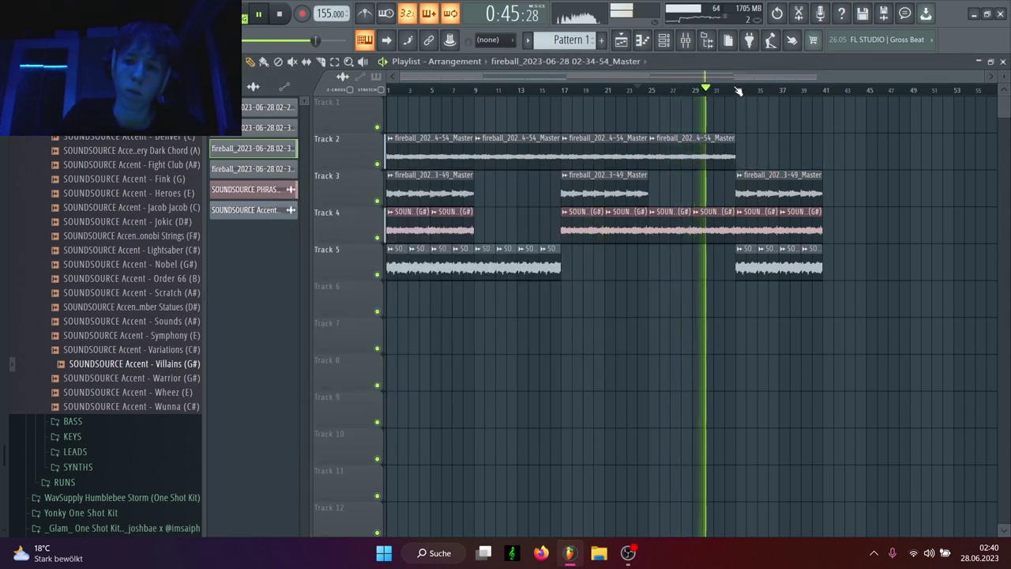
pyautogui.click(738, 90)
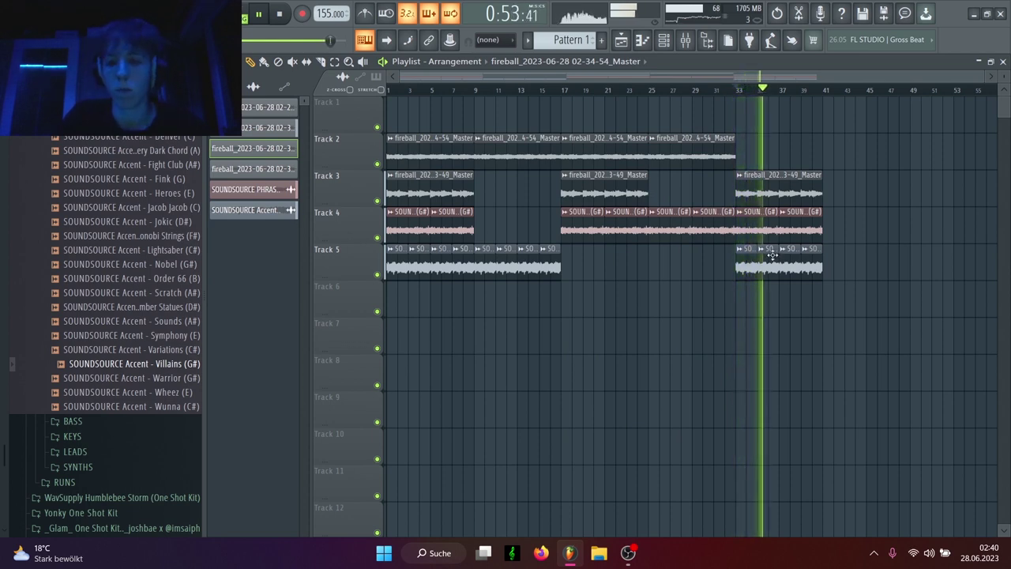
pyautogui.moveTo(765, 161); pyautogui.dragTo(720, 153)
pyautogui.hotkey('ctrl', 'b')
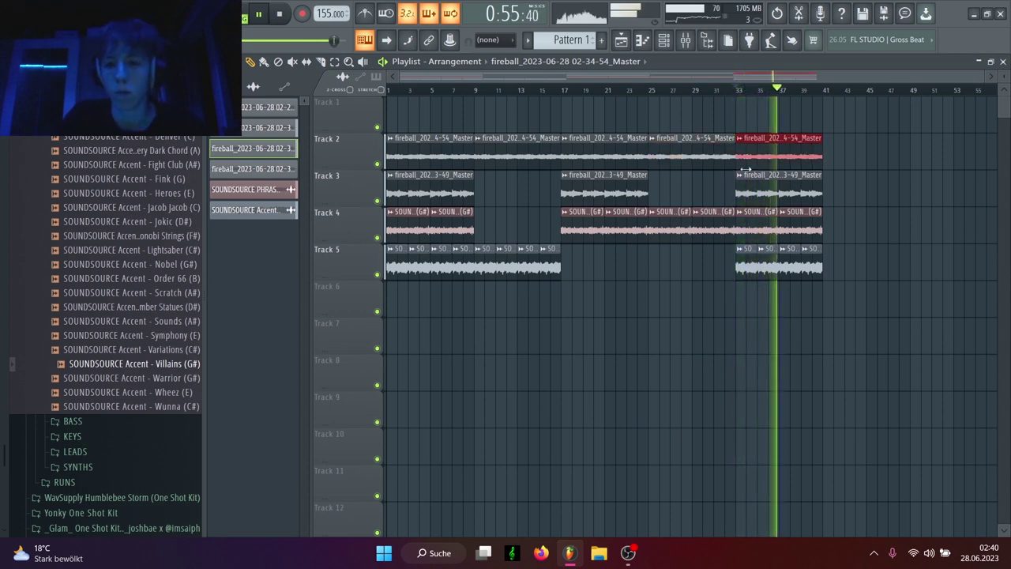
# Step: Delete the two SOUNDSOURCE clips between bars 33 and 41 on Track 4
pyautogui.rightClick(909, 233)
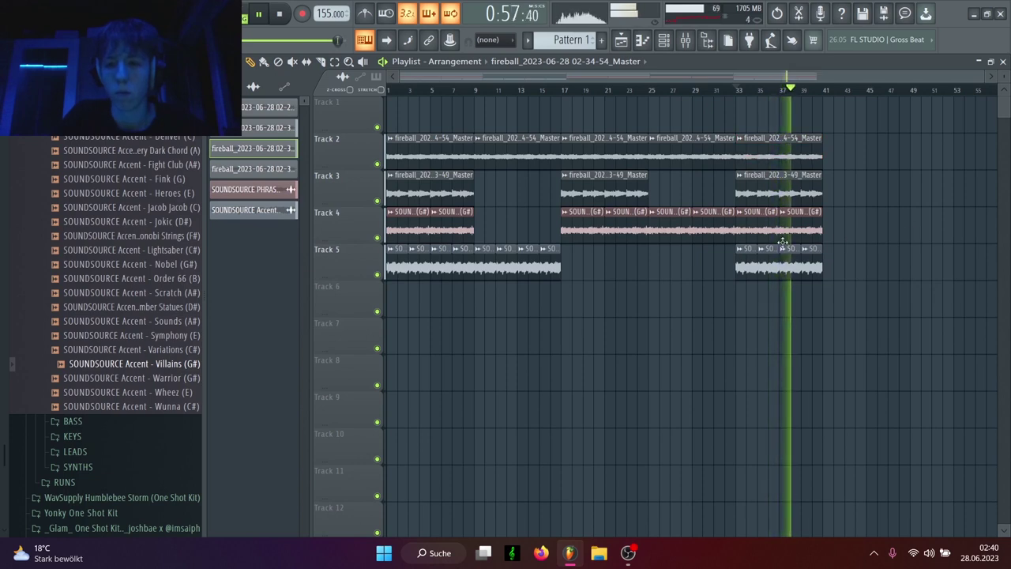
pyautogui.rightClick(746, 229)
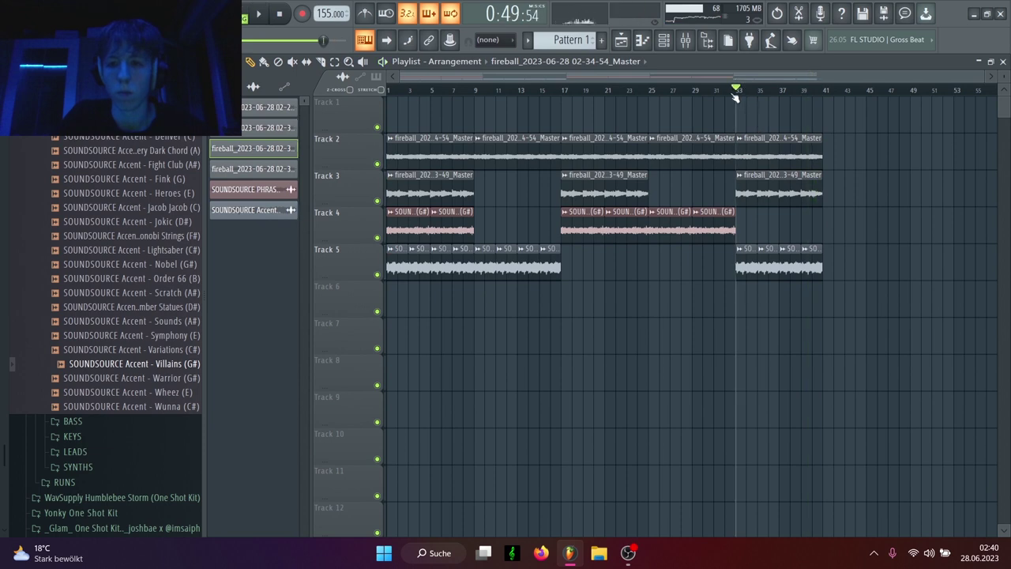
# Step: Try different pitch settings on the Track 3 fireball sample while playing from bar 33
pyautogui.doubleClick(566, 197)
pyautogui.moveTo(468, 236); pyautogui.dragTo(469, 185)
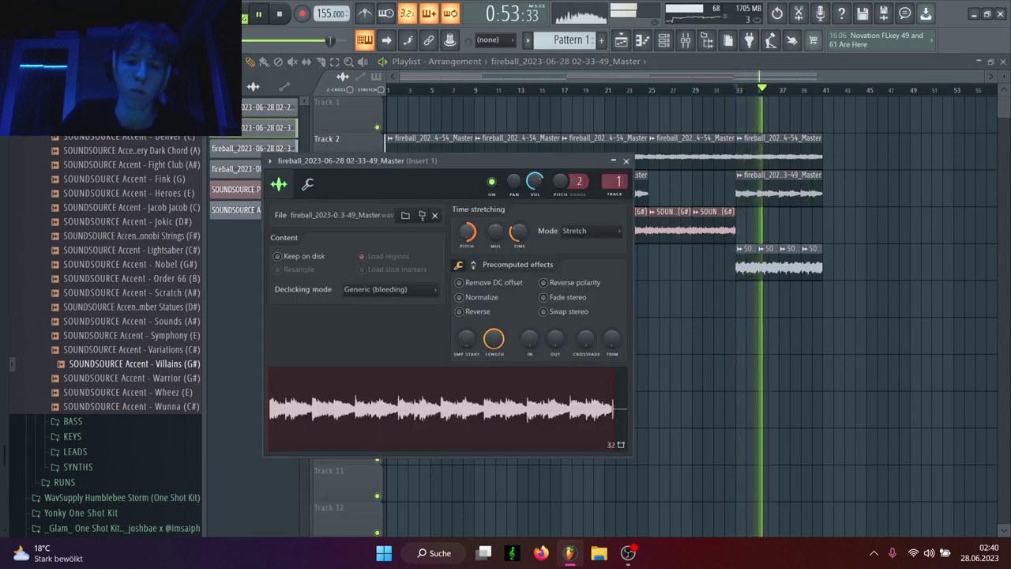
pyautogui.rightClick(469, 228)
pyautogui.click(478, 234)
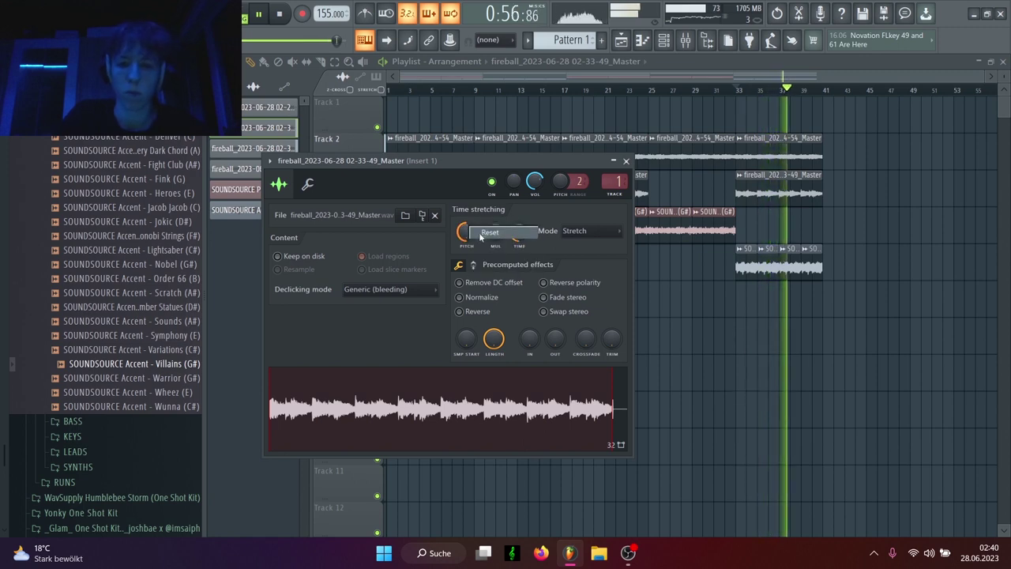
pyautogui.click(626, 161)
# Step: Delete the Track 3 fireball clip and the Track 5 Villains clips between bars 33 and 41 while replaying that section
pyautogui.rightClick(782, 197)
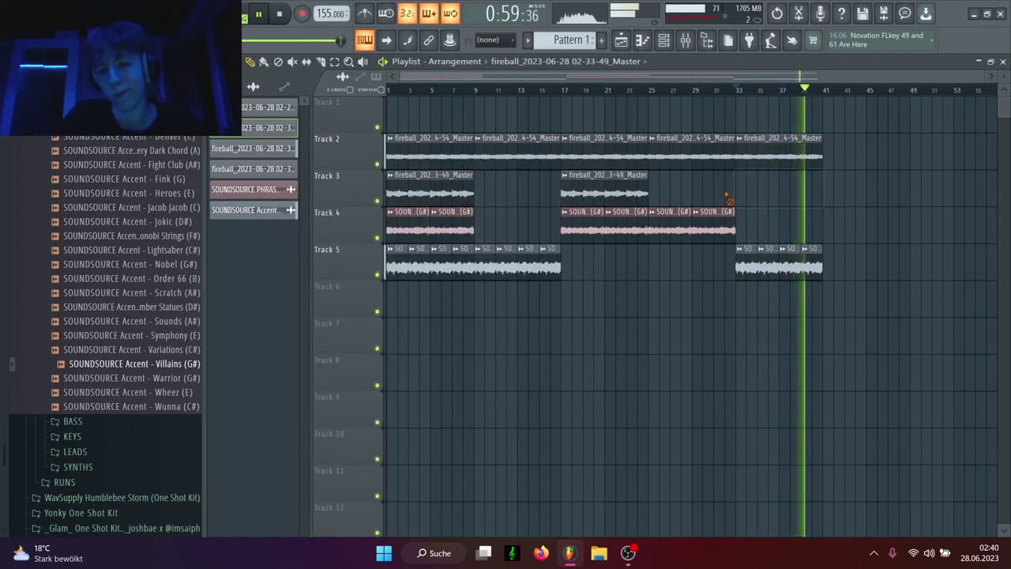
pyautogui.click(725, 89)
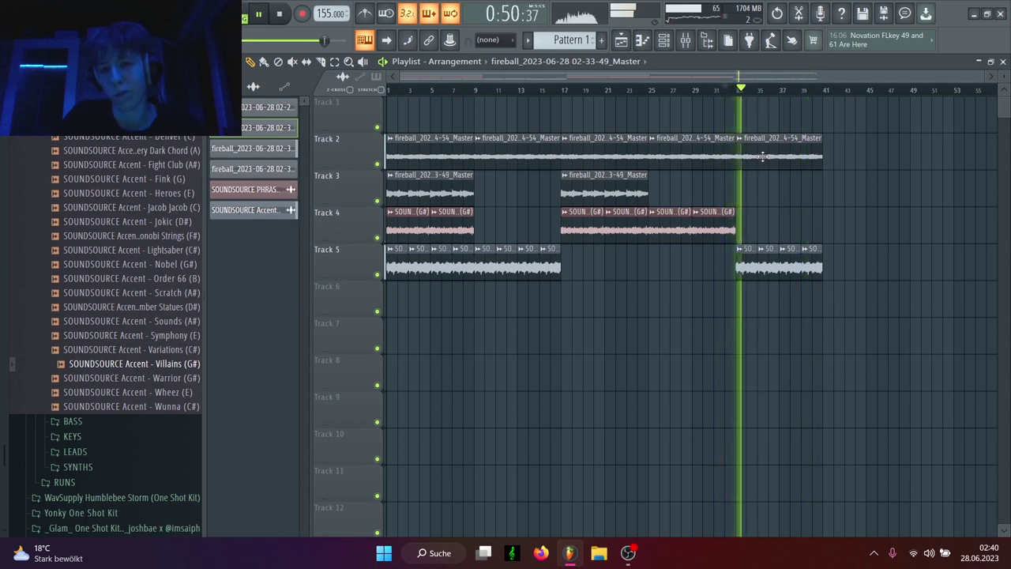
pyautogui.rightClick(768, 268)
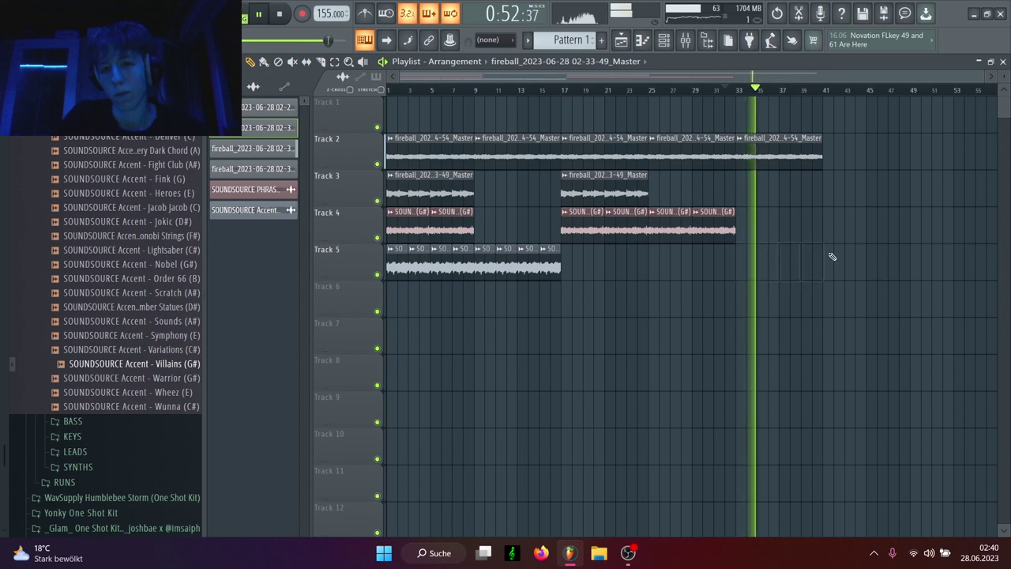
# Step: Place a copy of the Track 3 fireball clip at bar 33 and replay the section
pyautogui.moveTo(605, 185)
pyautogui.mouseDown()
pyautogui.moveTo(792, 185)
pyautogui.moveTo(775, 187)
pyautogui.mouseUp()
pyautogui.press('space')
pyautogui.press('space')
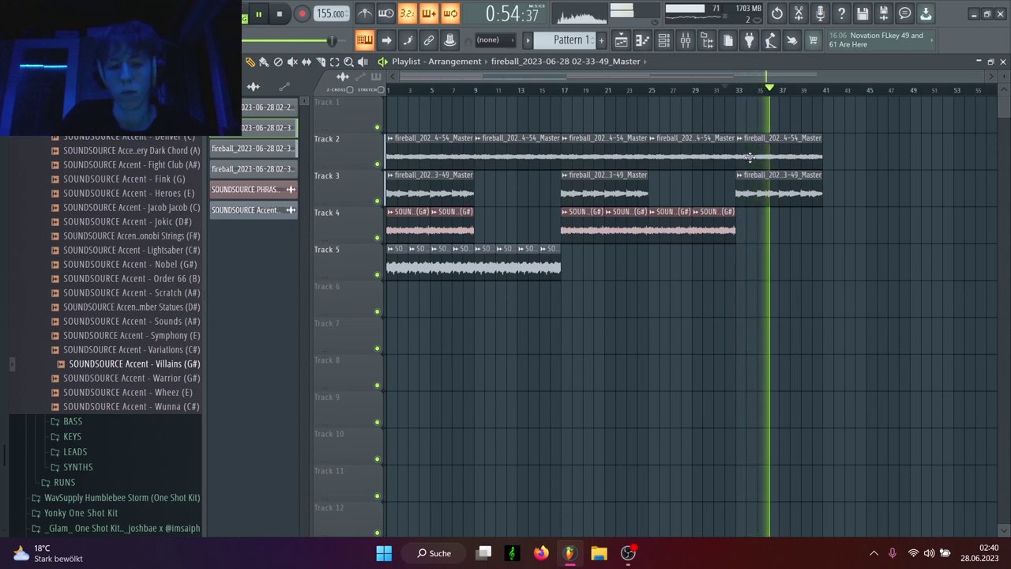
# Step: Review the Insert 1 parametric EQ and the master's WaveShell effect in the mixer, plus the pattern's notes in the piano roll
pyautogui.click(691, 41)
pyautogui.click(957, 127)
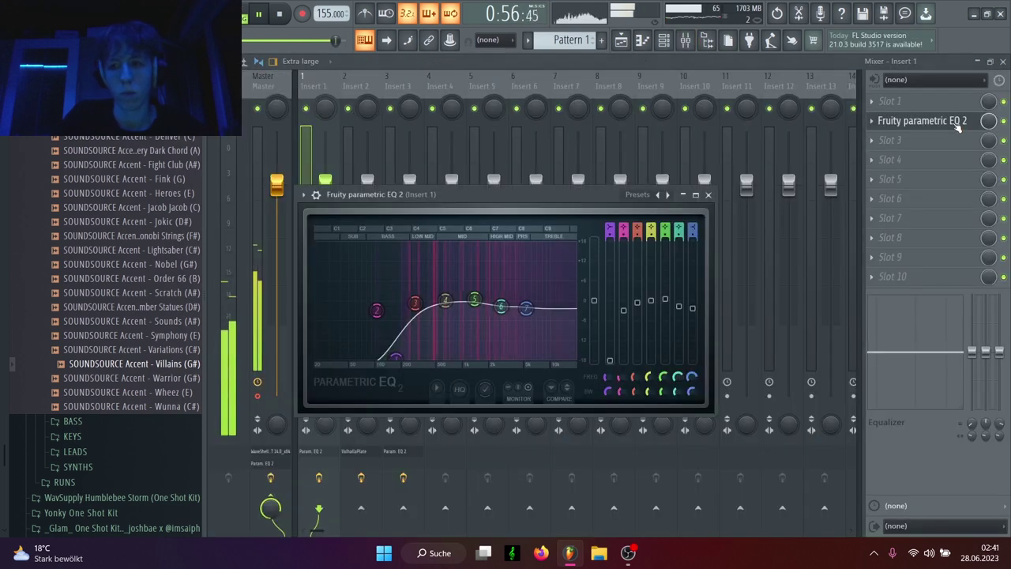
pyautogui.click(957, 126)
pyautogui.click(276, 75)
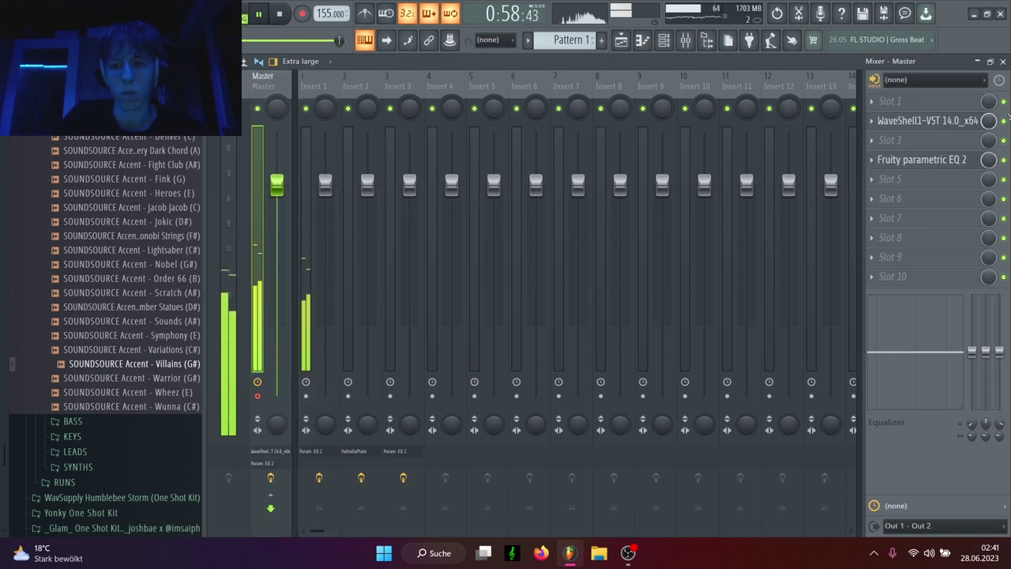
pyautogui.click(913, 126)
pyautogui.click(431, 162)
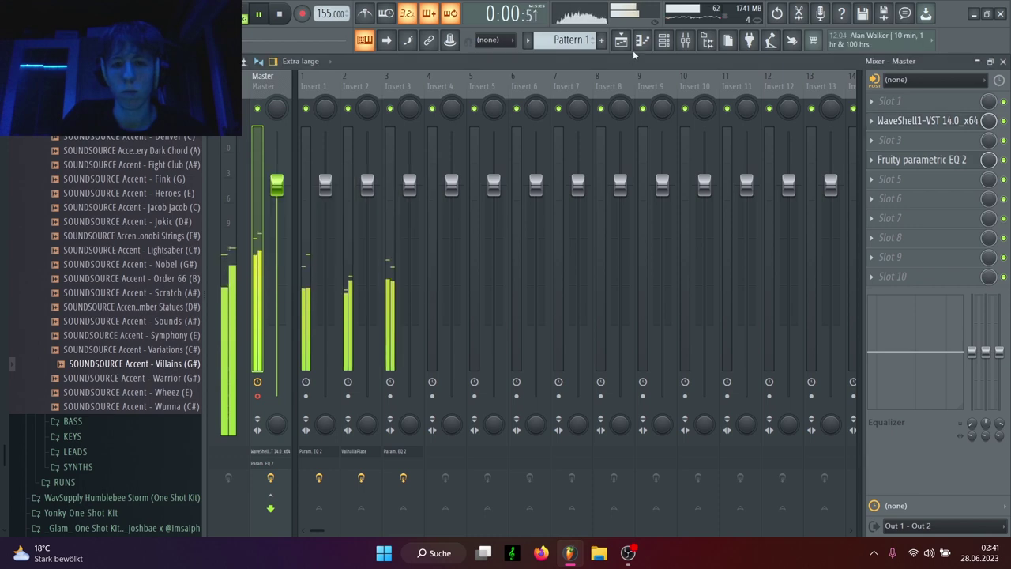
pyautogui.press('F7')
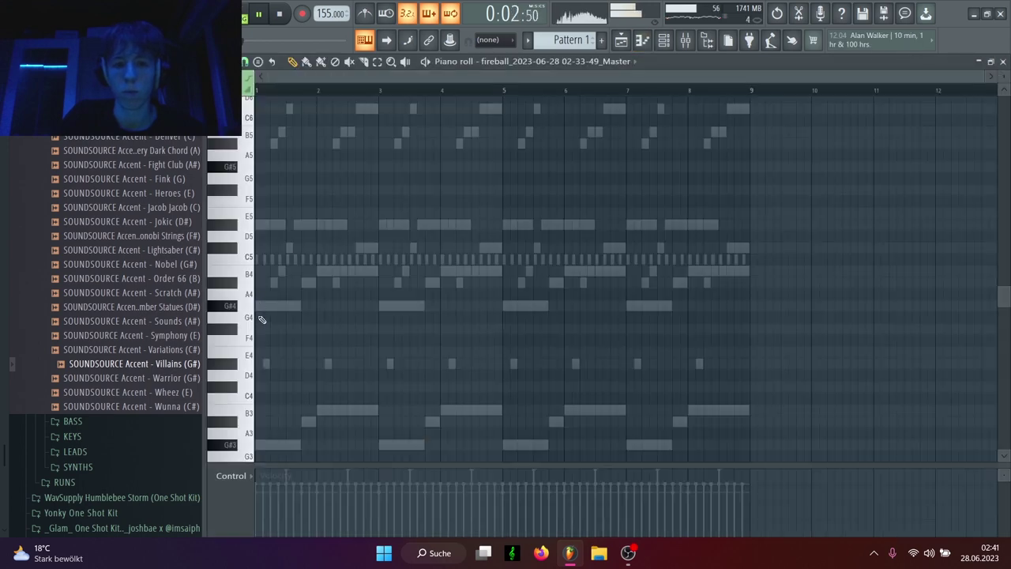
pyautogui.click(621, 40)
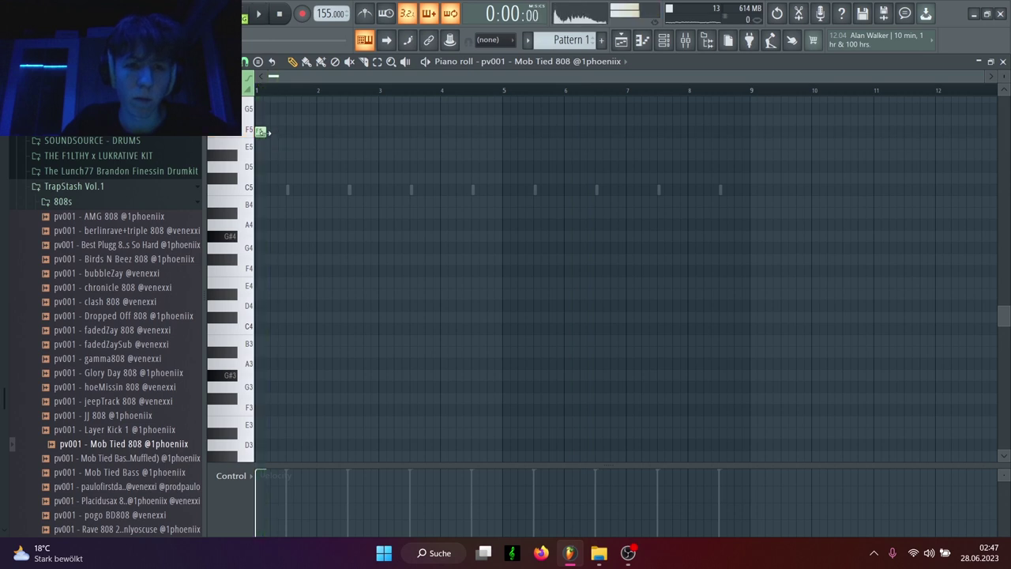
# Step: Lengthen the F5 note of the Mob Tied 808 at bar 1 to about three beats and play the pattern
pyautogui.moveTo(269, 133); pyautogui.dragTo(300, 133)
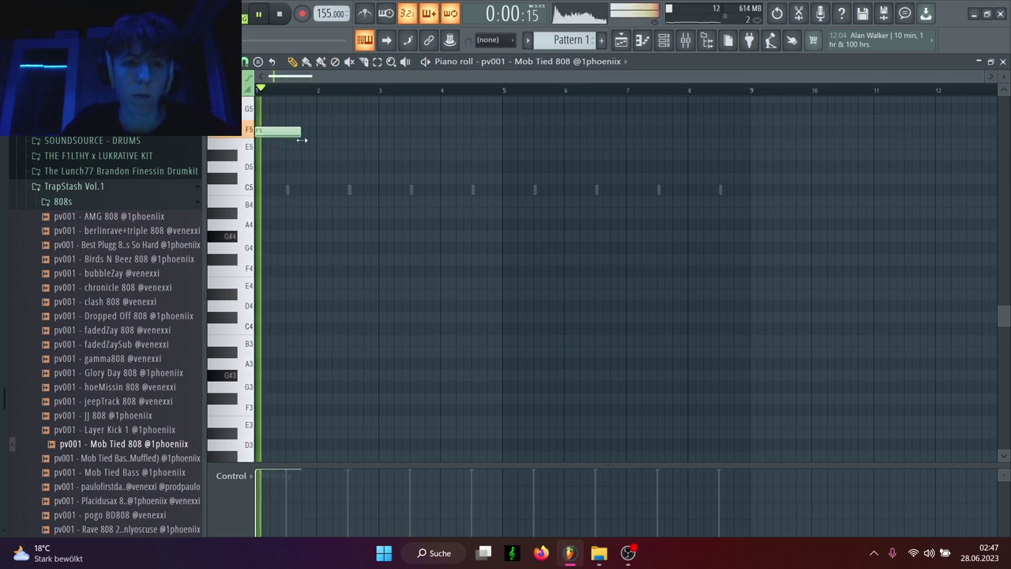
pyautogui.press('space')
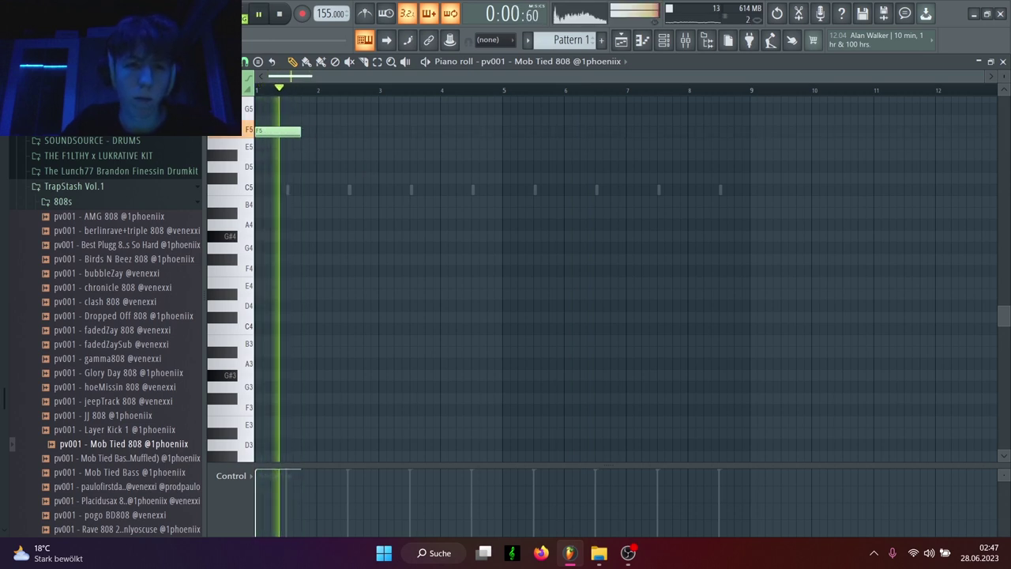
pyautogui.click(250, 93)
pyautogui.moveTo(268, 135)
pyautogui.moveTo(344, 146)
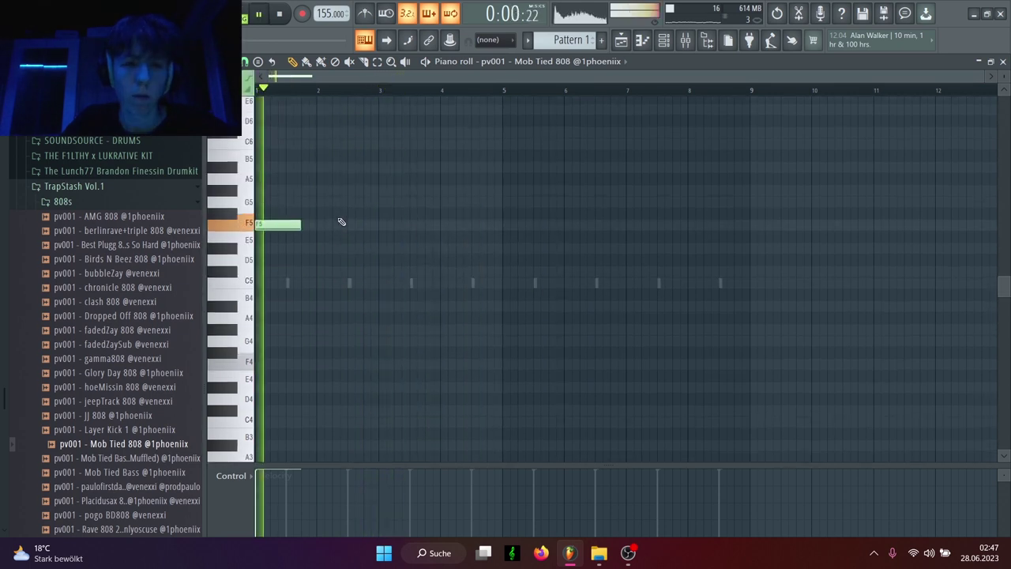
# Step: Build the two-bar 808 phrase with a second F5, a longer G5 and two G#5 notes ending at bar 3
pyautogui.scroll(1, 341, 221)
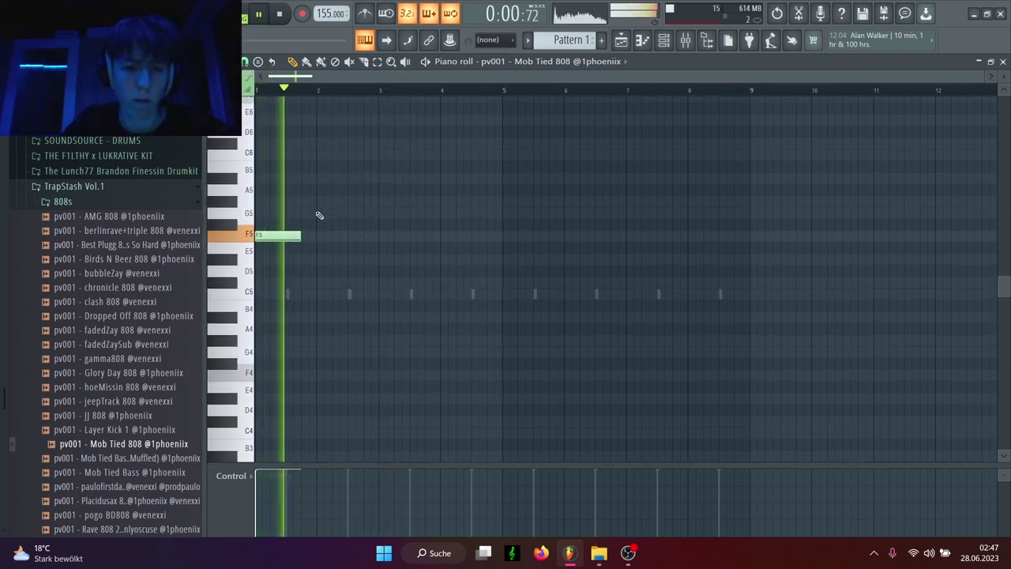
pyautogui.click(316, 213)
pyautogui.moveTo(345, 214); pyautogui.dragTo(314, 217)
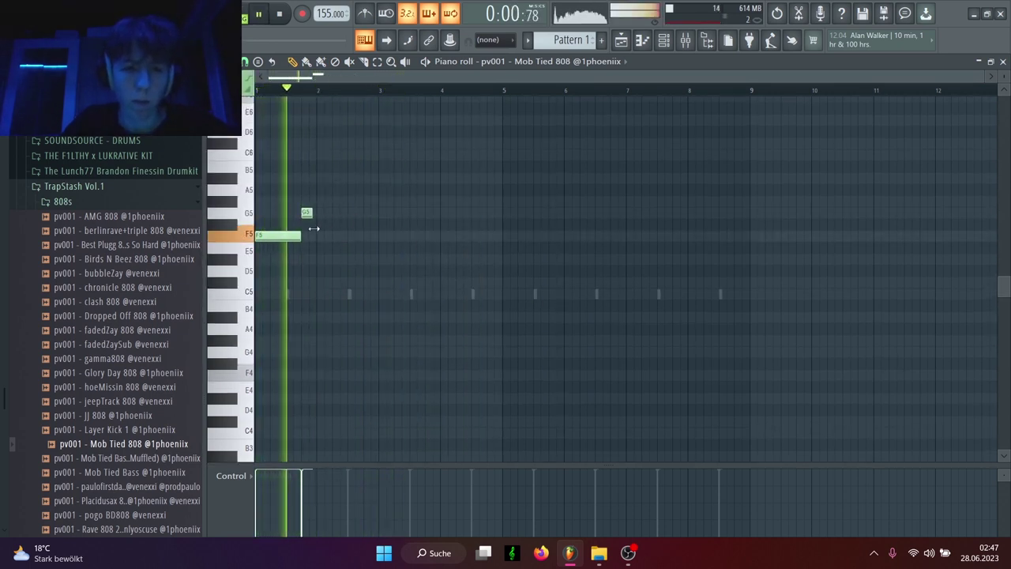
pyautogui.press('space')
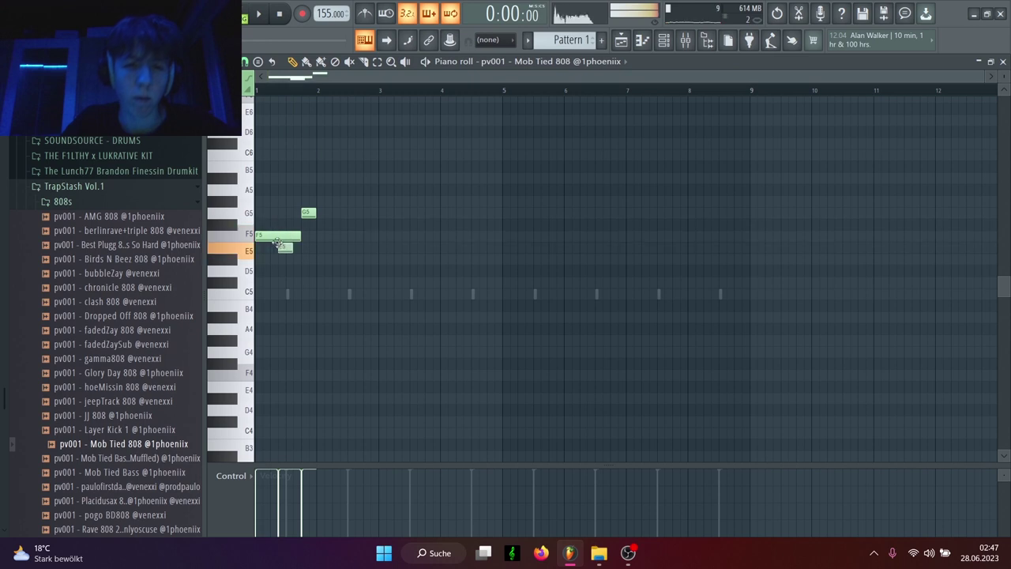
pyautogui.click(337, 202)
pyautogui.moveTo(315, 217); pyautogui.dragTo(331, 215)
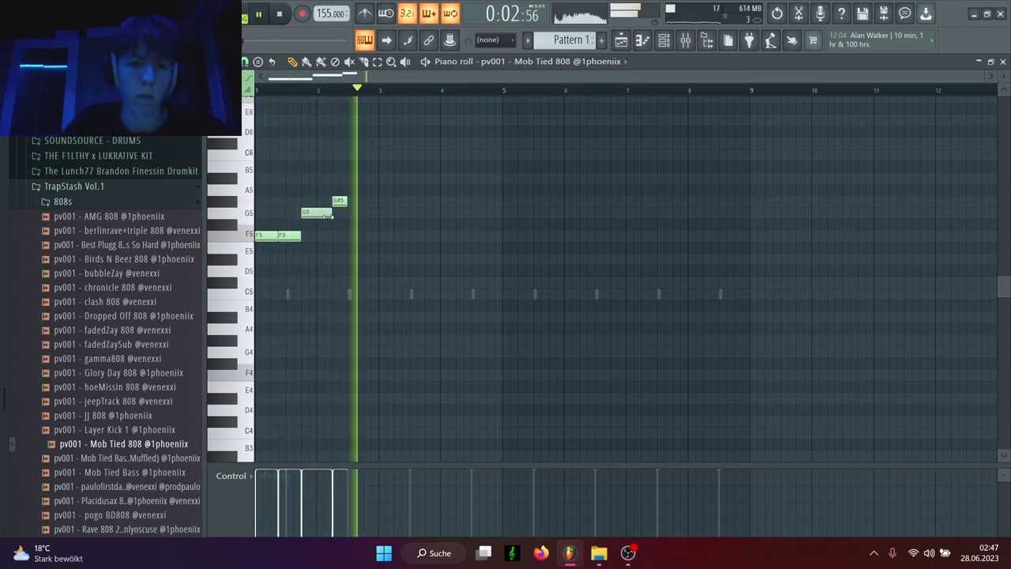
pyautogui.click(358, 203)
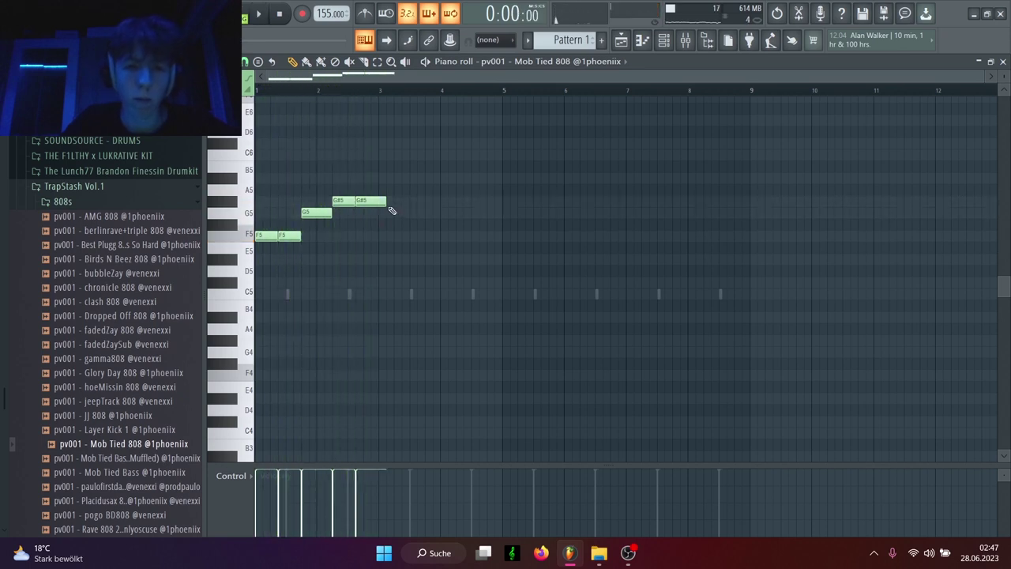
pyautogui.moveTo(386, 202); pyautogui.dragTo(378, 202)
# Step: Duplicate the two-bar 808 phrase into bars 3 and 4
pyautogui.hotkey('ctrl', 'a')
pyautogui.hotkey('ctrl', 'b')
pyautogui.keyDown('ctrl'); pyautogui.click(449, 339); pyautogui.keyUp('ctrl')
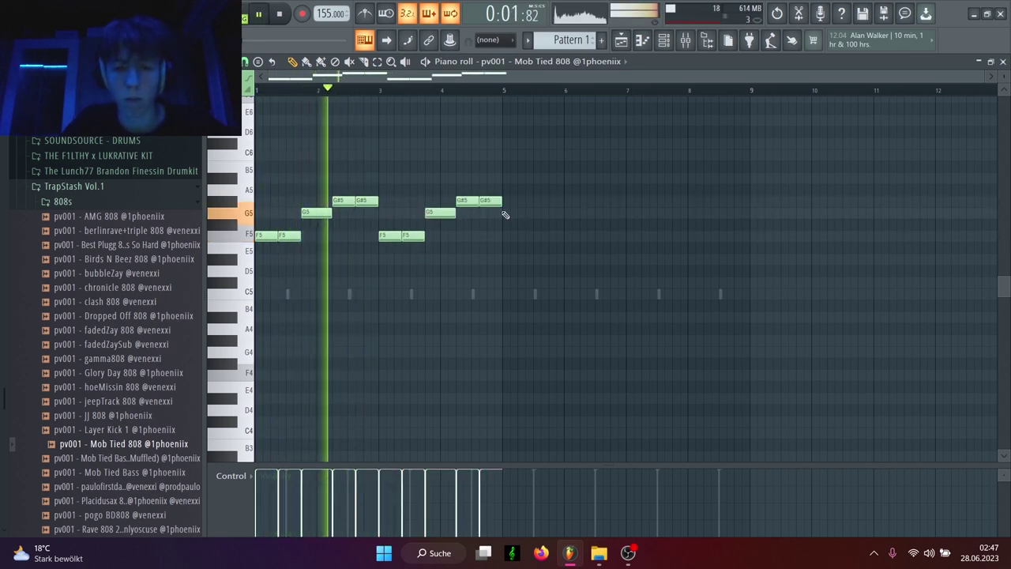
# Step: Split the closing G#5 in bar 4 into two shorter notes and repeat the four-bar 808 phrase through bar 8
pyautogui.moveTo(501, 203)
pyautogui.mouseDown()
pyautogui.moveTo(487, 205)
pyautogui.moveTo(504, 203)
pyautogui.mouseUp()
pyautogui.keyDown('ctrl'); pyautogui.click(483, 203); pyautogui.keyUp('ctrl')
pyautogui.hotkey('ctrl', 'b')
pyautogui.keyDown('ctrl'); pyautogui.click(495, 239); pyautogui.keyUp('ctrl')
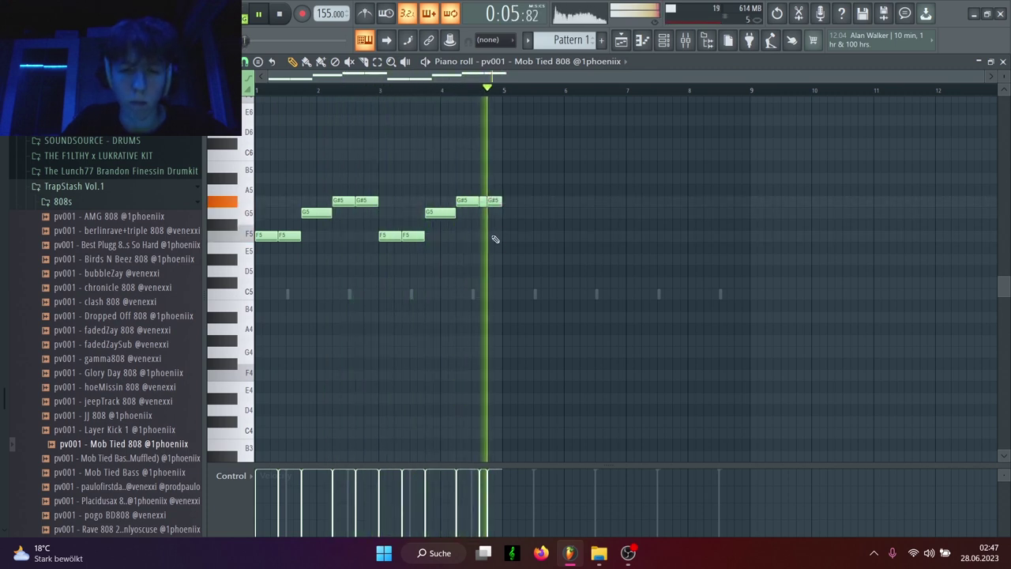
pyautogui.hotkey('ctrl', 'b')
pyautogui.keyDown('ctrl'); pyautogui.click(488, 245); pyautogui.keyUp('ctrl')
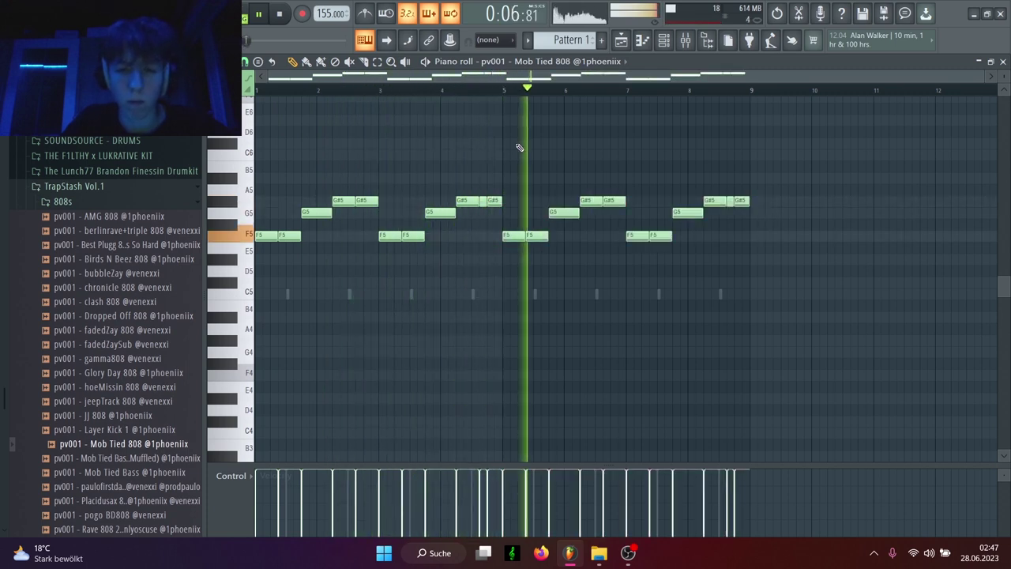
# Step: Fill the hi-hat channel with a hit on every second step
pyautogui.click(642, 41)
pyautogui.rightClick(306, 176)
pyautogui.click(492, 211)
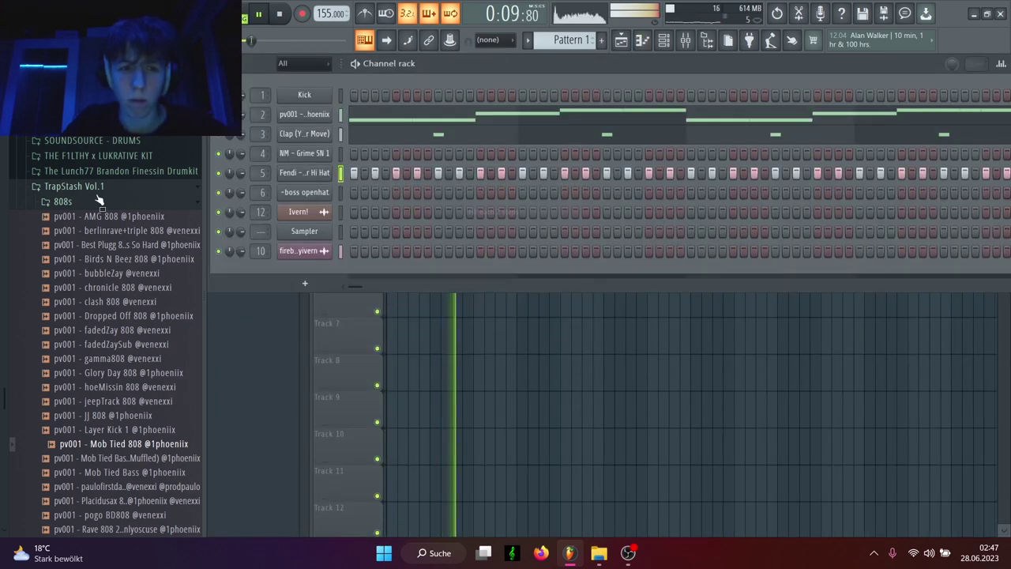
# Step: Replace the hi-hat sample with pv001 - ! Hit 1 from the TrapStash Vol.1 Hi Hats folder
pyautogui.click(97, 202)
pyautogui.click(68, 232)
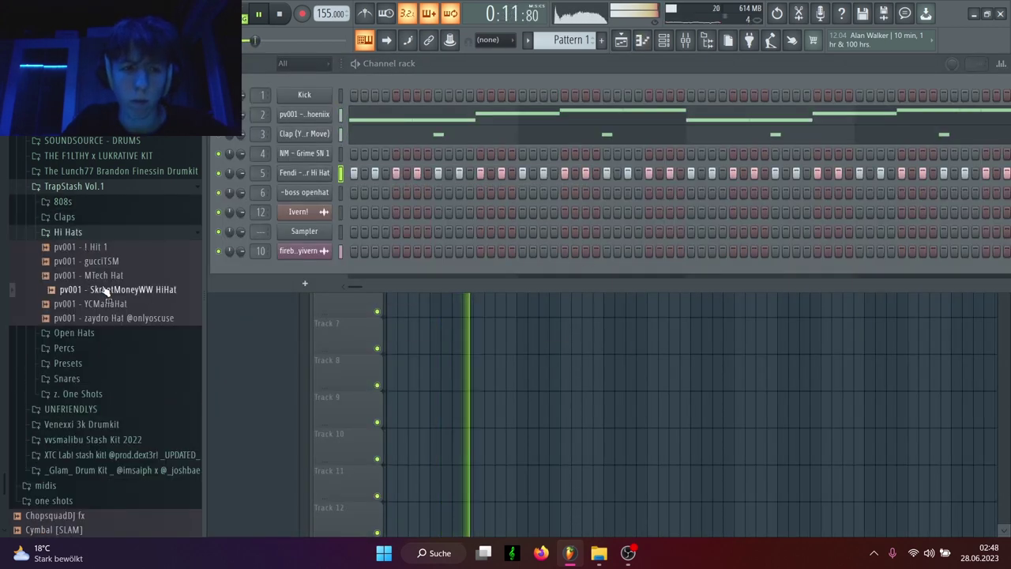
pyautogui.moveTo(113, 247); pyautogui.dragTo(314, 176)
pyautogui.click(304, 173)
pyautogui.click(645, 192)
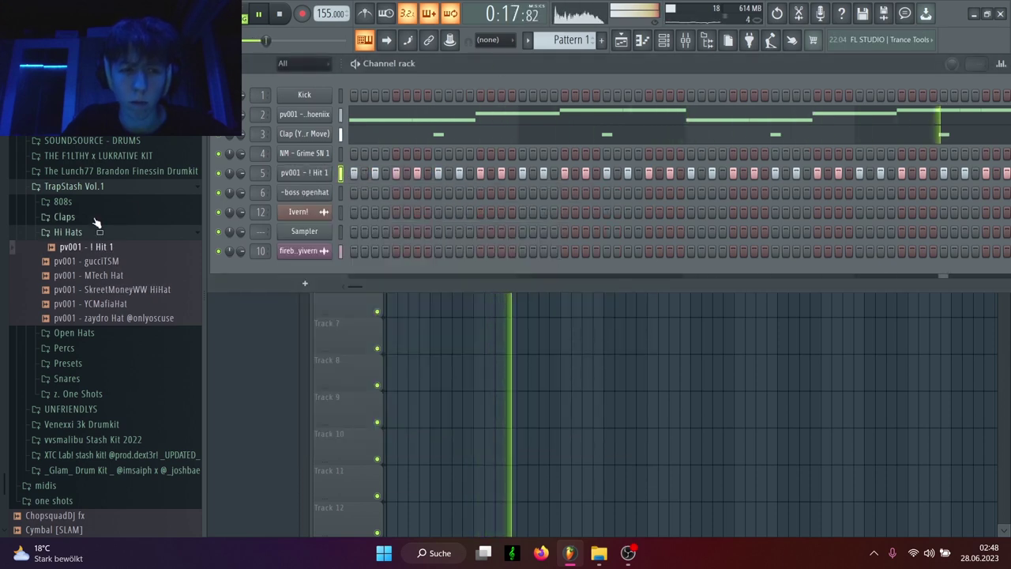
# Step: Load the pv001 - CY 3 open hat on the open-hat channel and place hits at bars 1 and 5
pyautogui.click(73, 234)
pyautogui.click(355, 192)
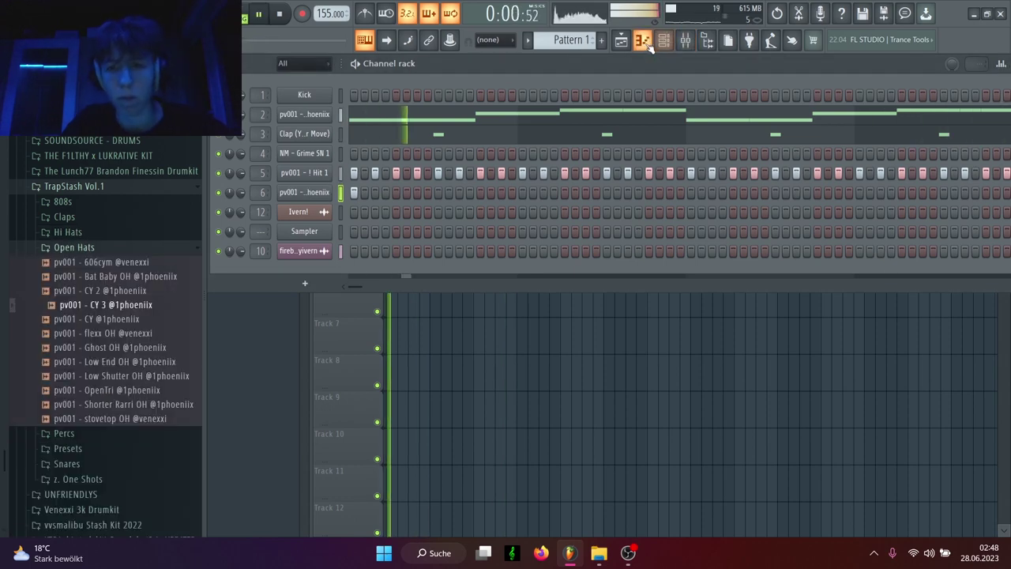
pyautogui.click(646, 44)
pyautogui.moveTo(506, 94); pyautogui.dragTo(257, 94)
pyautogui.hotkey('ctrl', 'b')
pyautogui.hotkey('ctrl', 'a')
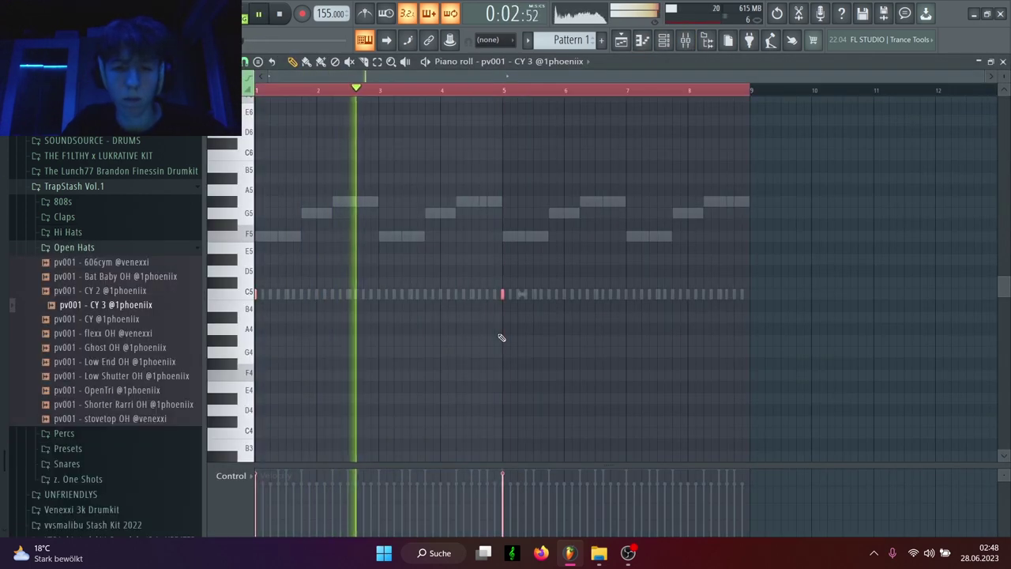
pyautogui.click(641, 40)
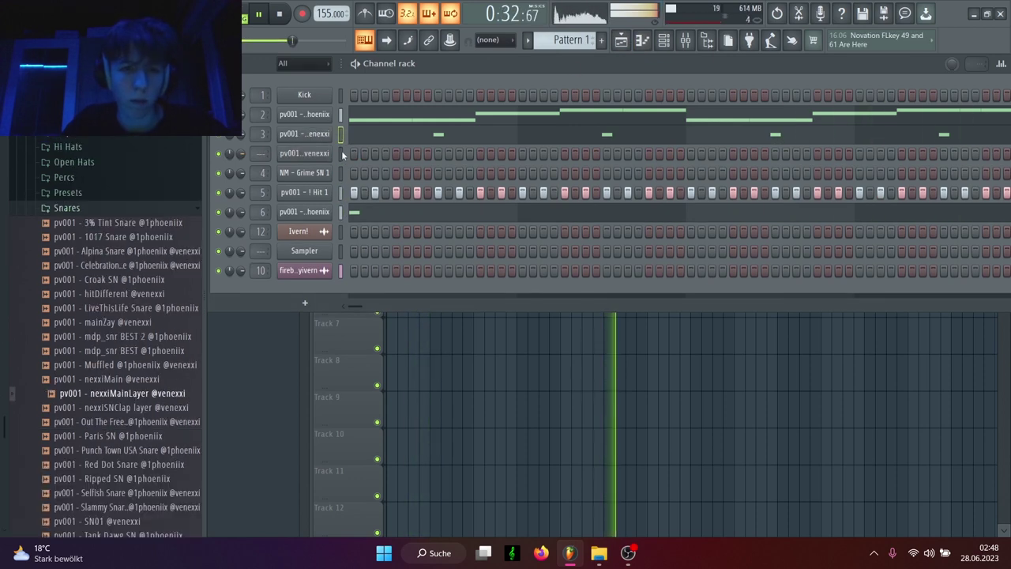
# Step: Paste the clap notes into the new layer channel below it and load a nexxi layer sample from the Snares folder
pyautogui.click(341, 153)
pyautogui.hotkey('ctrl', 'v')
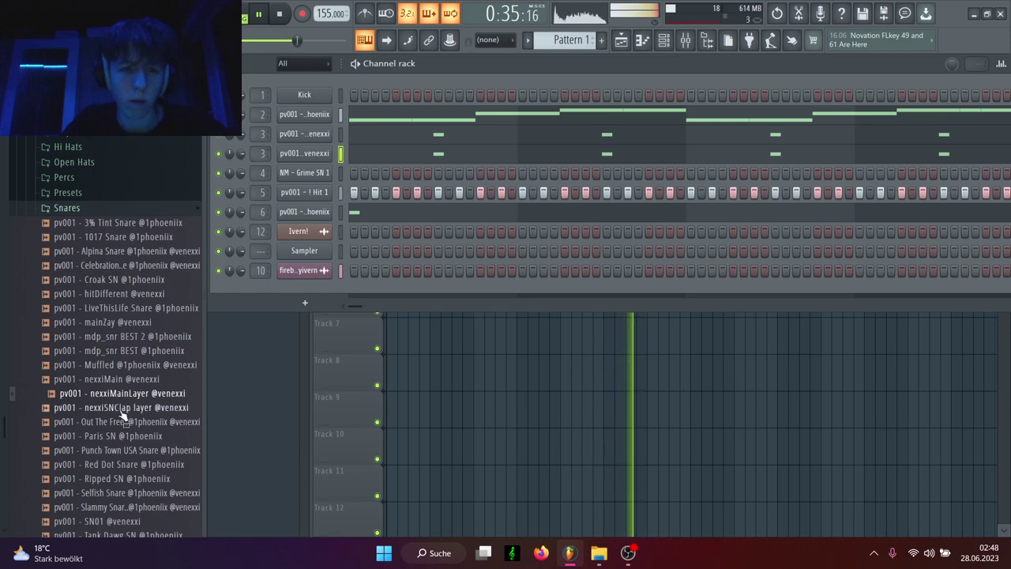
pyautogui.moveTo(123, 416); pyautogui.dragTo(308, 213)
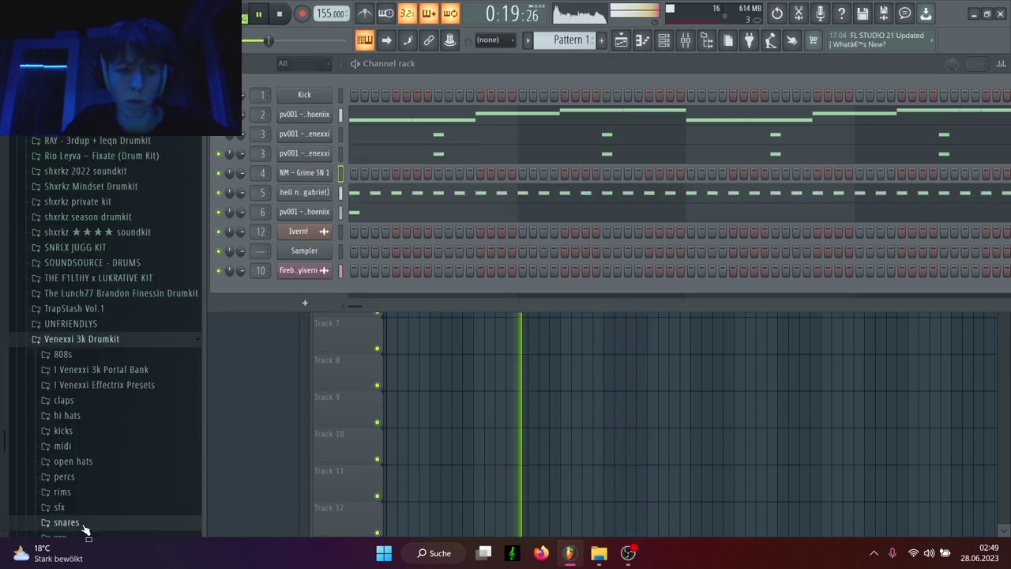
# Step: Load the venexxi - ! musthave snare on the snare channel and delete the surplus C5 hits in the second half of bar 2
pyautogui.moveTo(172, 306); pyautogui.dragTo(379, 174)
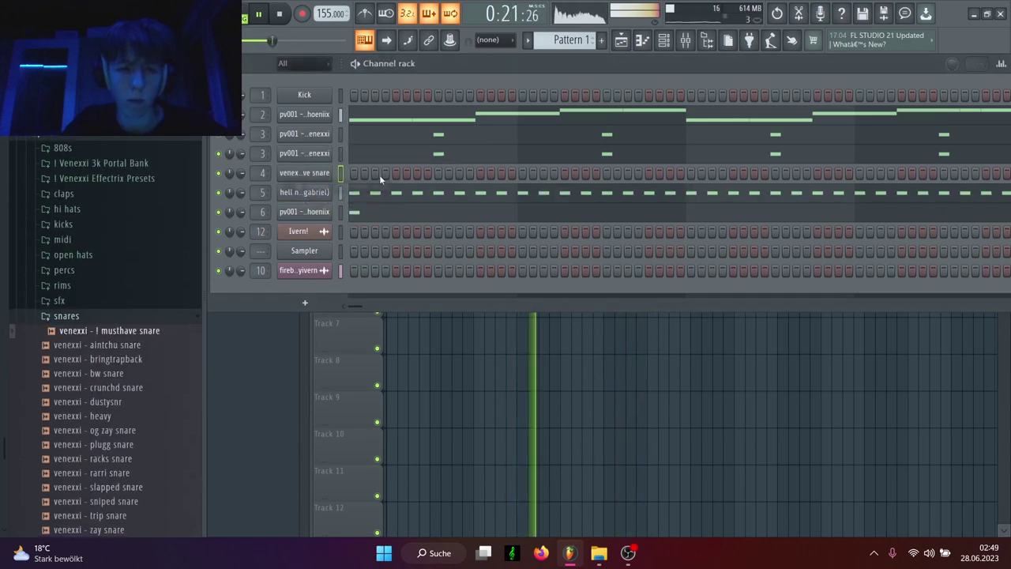
pyautogui.click(644, 39)
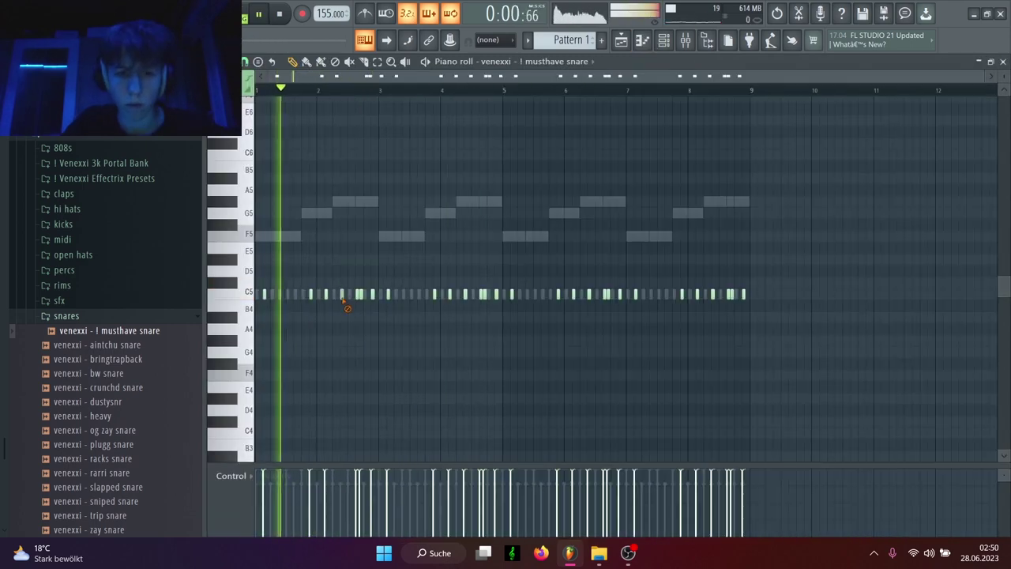
pyautogui.rightClick(342, 295)
pyautogui.rightClick(358, 296)
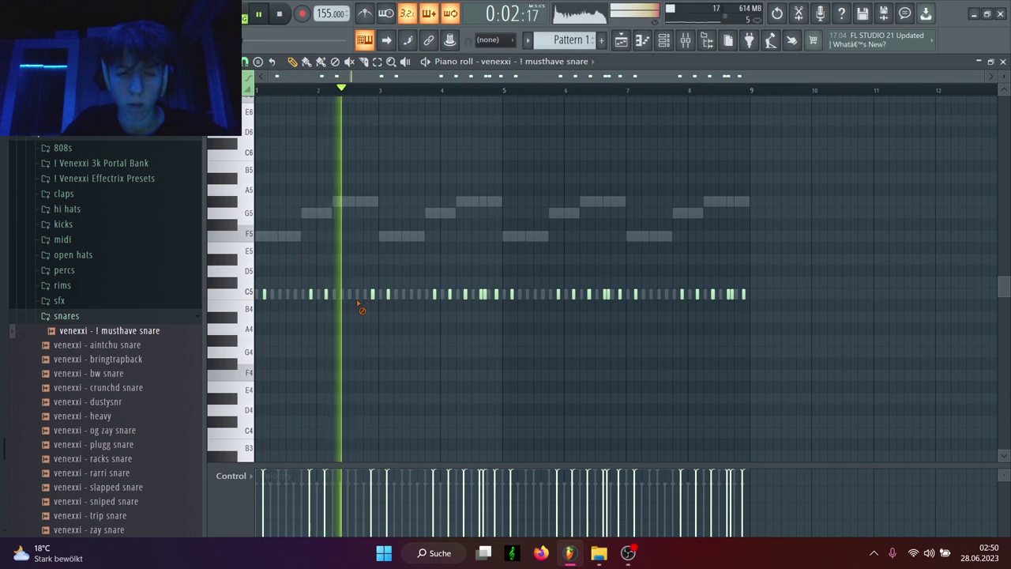
pyautogui.rightClick(373, 295)
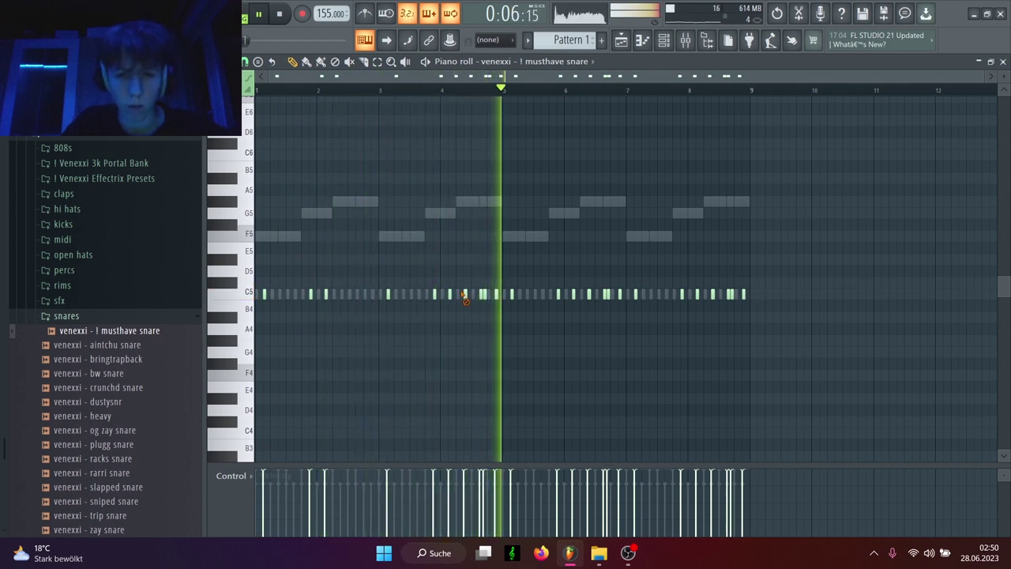
# Step: Replace the snare notes in bars 5 to 8 with a copy of bars 1 to 4
pyautogui.moveTo(771, 219); pyautogui.dragTo(687, 313)
pyautogui.moveTo(765, 266); pyautogui.dragTo(510, 340)
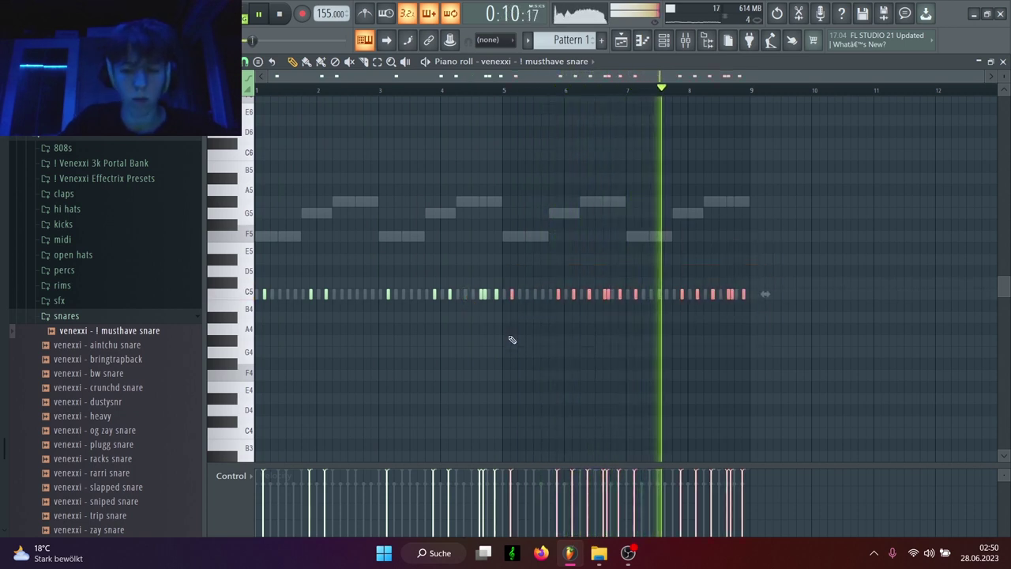
pyautogui.press('Delete')
pyautogui.moveTo(504, 93); pyautogui.dragTo(255, 90)
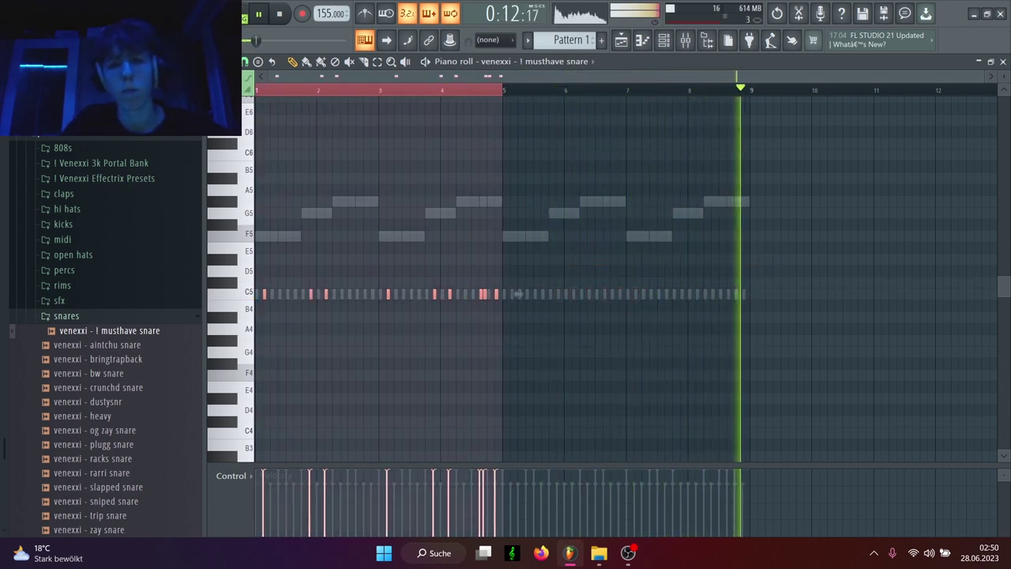
pyautogui.hotkey('ctrl', 'b')
pyautogui.hotkey('ctrl', 'd')
pyautogui.click(654, 41)
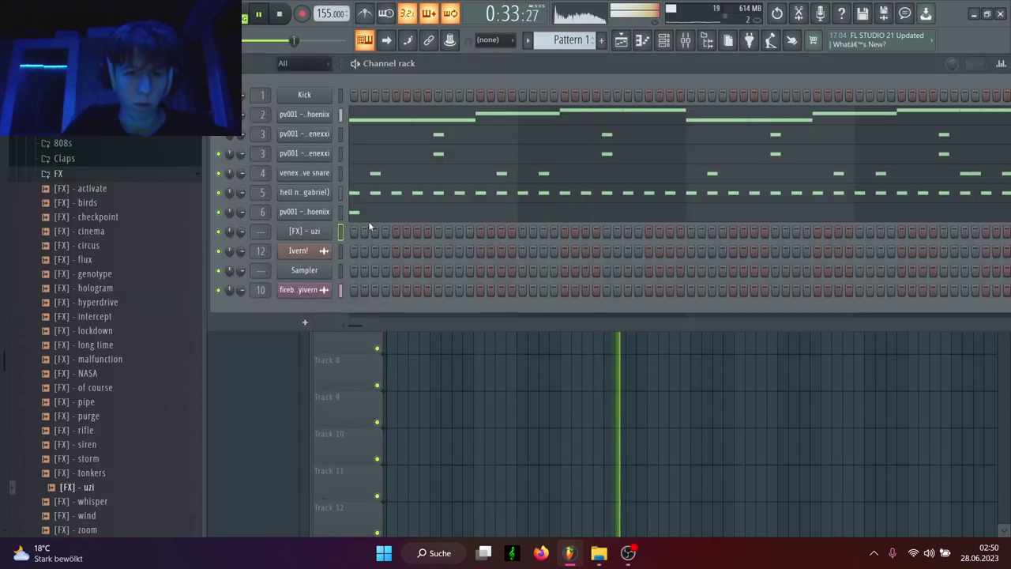
# Step: Program [FX] - uzi hits at bars 1 and 3 and twice late in bar 4, and repeat them across bars 5 to 8
pyautogui.click(654, 41)
pyautogui.click(480, 294)
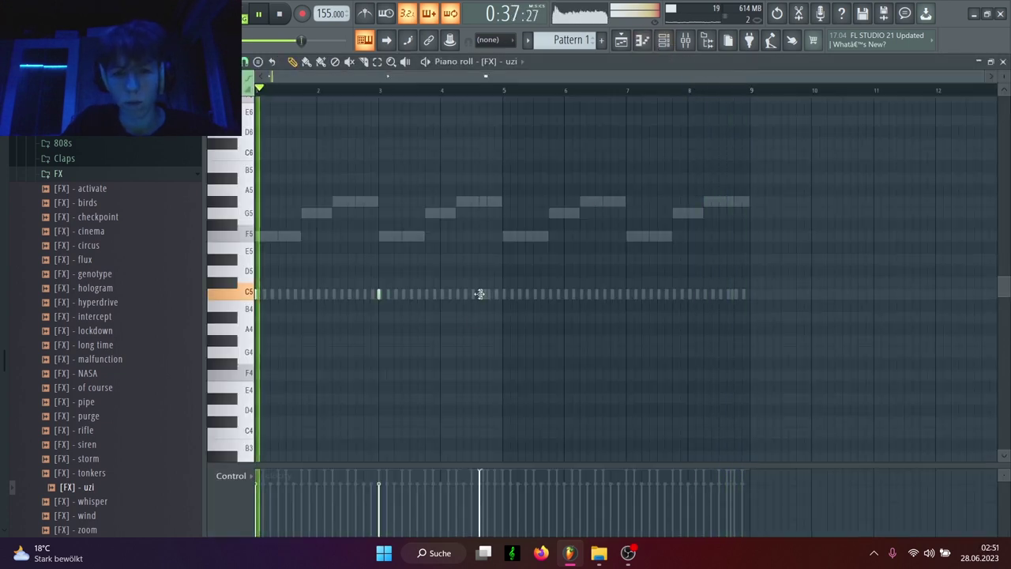
pyautogui.click(489, 293)
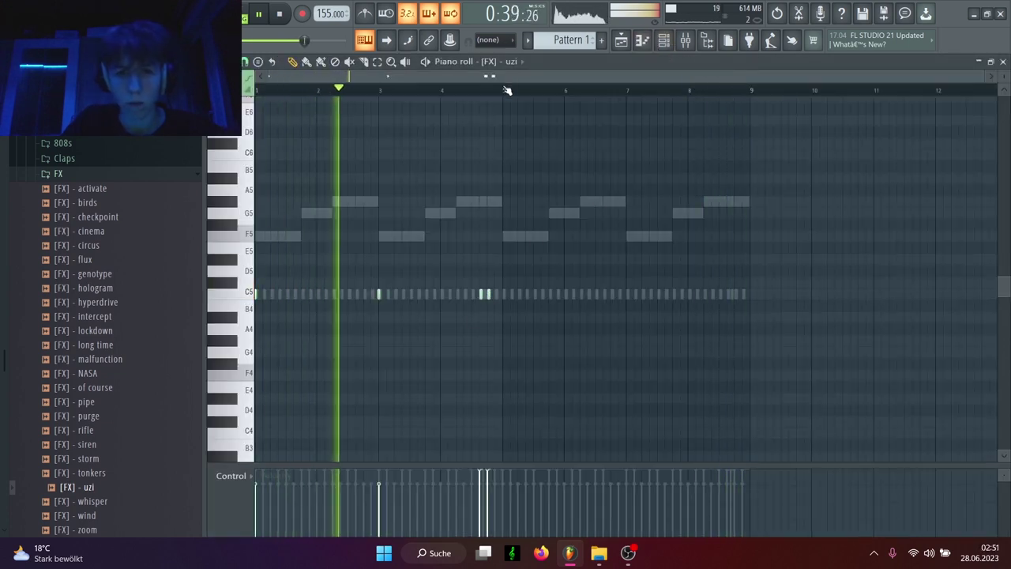
pyautogui.moveTo(505, 90); pyautogui.dragTo(256, 90)
pyautogui.hotkey('ctrl', 'b')
pyautogui.hotkey('ctrl', 'a')
pyautogui.scroll(3, 618, 263)
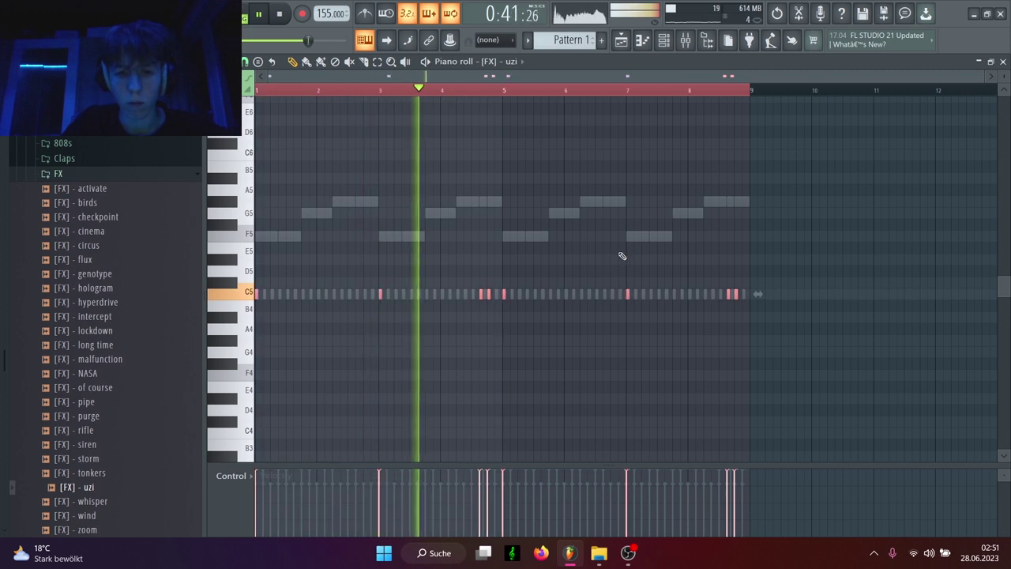
pyautogui.keyDown('ctrl'); pyautogui.click(622, 255); pyautogui.keyUp('ctrl')
pyautogui.click(641, 45)
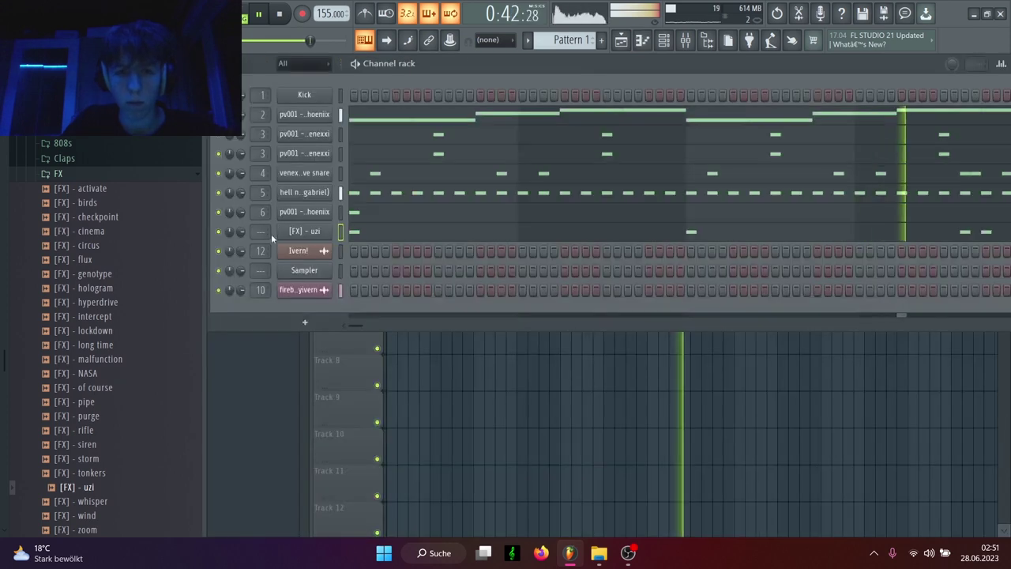
# Step: Route the uzi effect to Insert 7 and balance the mixer levels, setting the 808 to about -5.2 dB, snare -1.9 and hihat -7.1
pyautogui.click(691, 45)
pyautogui.click(364, 477)
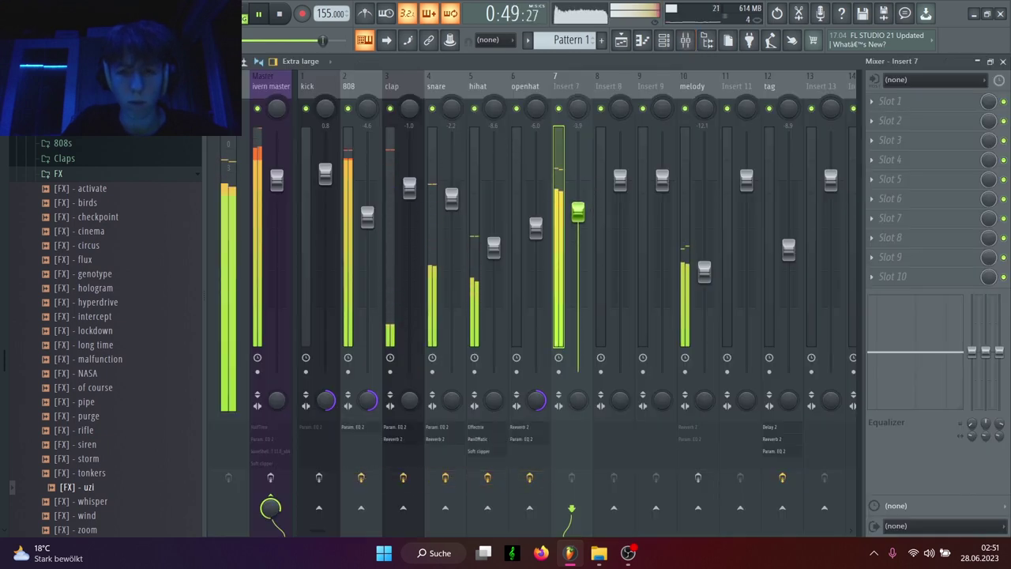
pyautogui.click(368, 215)
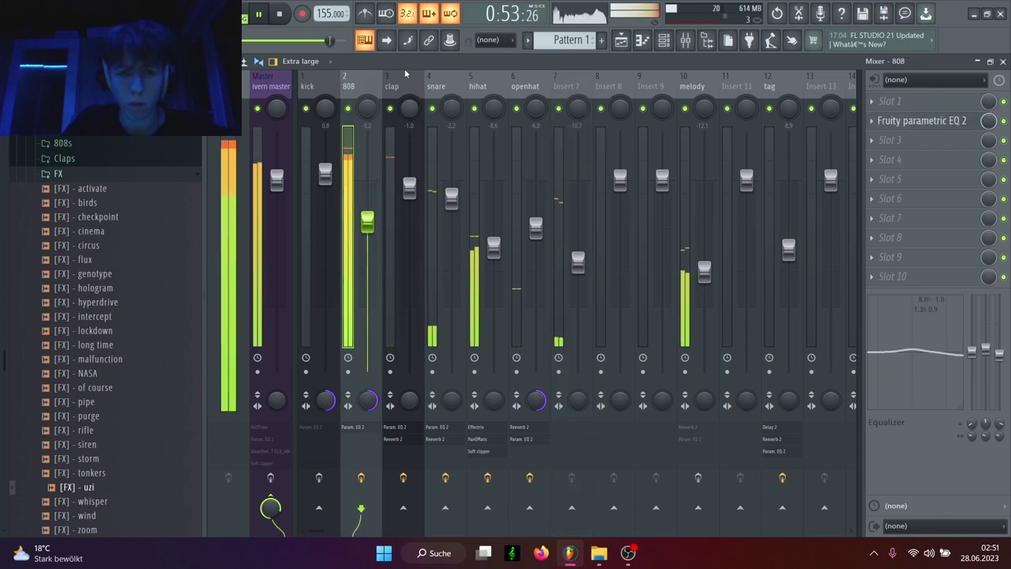
pyautogui.click(410, 185)
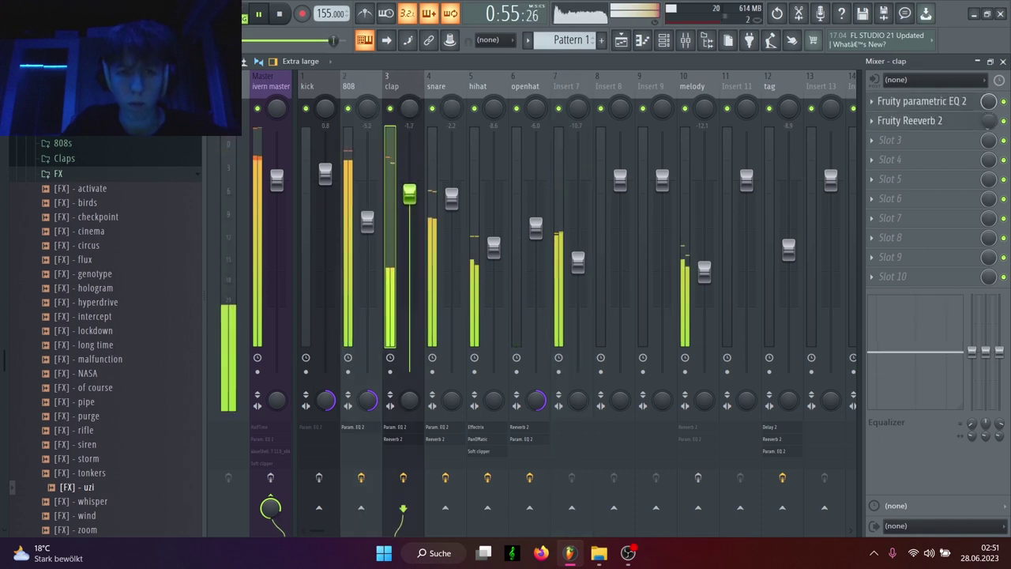
pyautogui.moveTo(411, 197); pyautogui.dragTo(451, 195)
pyautogui.moveTo(493, 247); pyautogui.dragTo(578, 270)
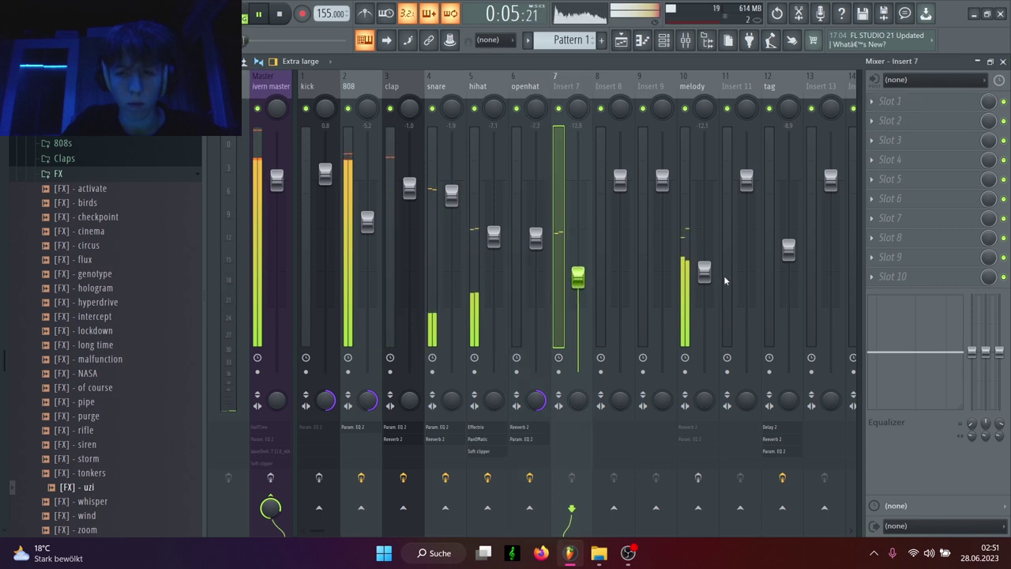
pyautogui.moveTo(704, 272); pyautogui.dragTo(703, 268)
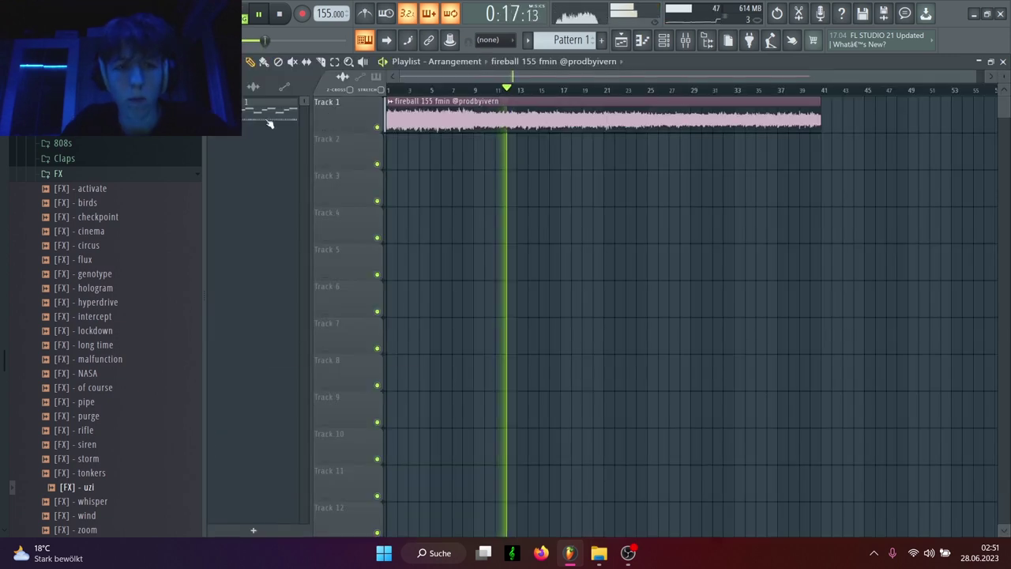
# Step: Split Pattern 1 by channel and place all seven resulting patterns at bar 1 on Tracks 2 to 8
pyautogui.rightClick(267, 120)
pyautogui.click(300, 316)
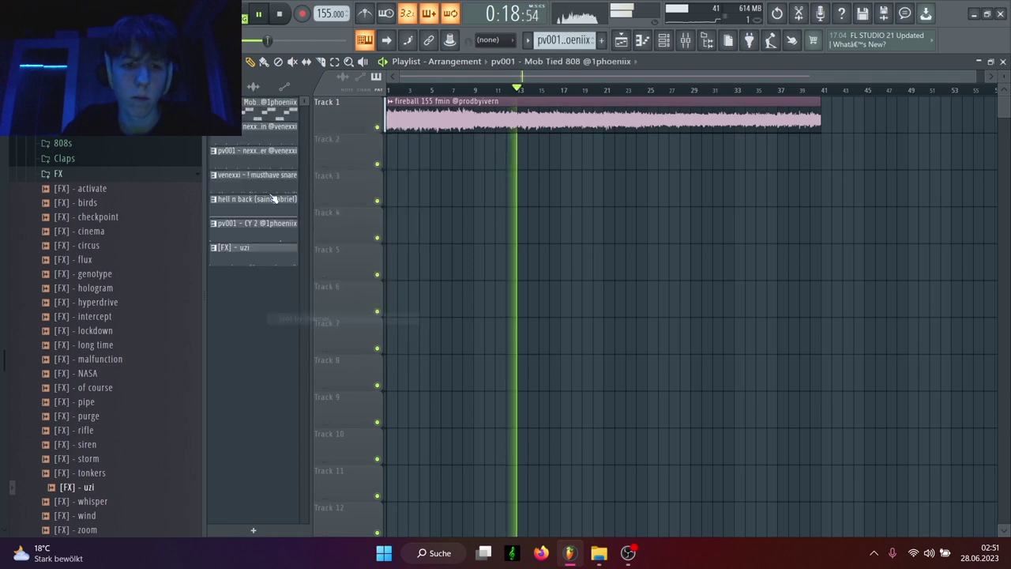
pyautogui.keyDown('shift'); pyautogui.click(251, 113); pyautogui.keyUp('shift')
pyautogui.keyDown('shift'); pyautogui.click(248, 255); pyautogui.keyUp('shift')
pyautogui.moveTo(250, 111); pyautogui.dragTo(416, 146)
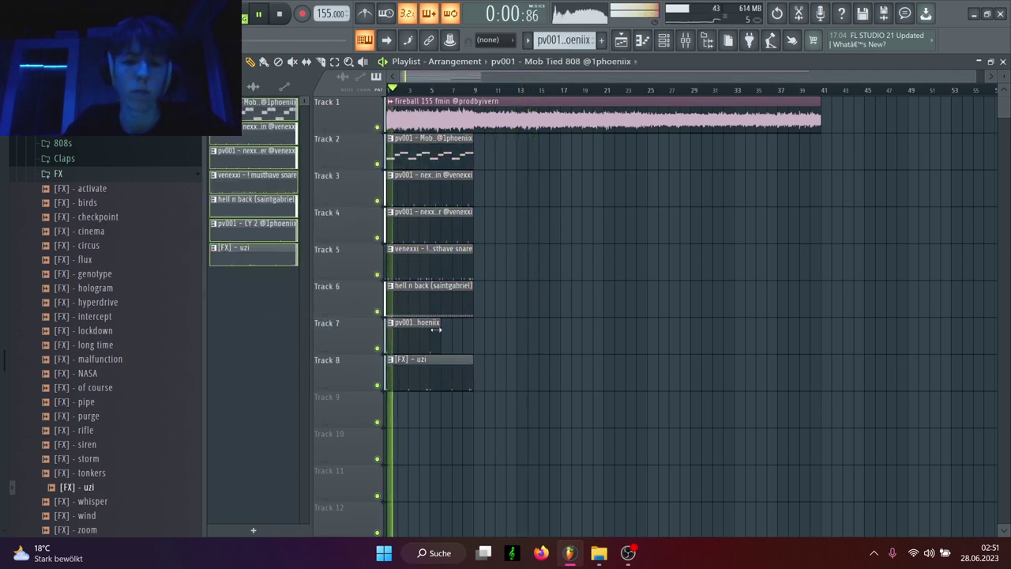
# Step: Extend the CY 2 clip on Track 7 to eight bars and repeat all the pattern clips up to bar 41
pyautogui.moveTo(435, 329); pyautogui.dragTo(471, 161)
pyautogui.hotkey('ctrl', 'b')
pyautogui.hotkey('ctrl', 'b')
pyautogui.hotkey('ctrl', 'b')
pyautogui.hotkey('ctrl', 'b')
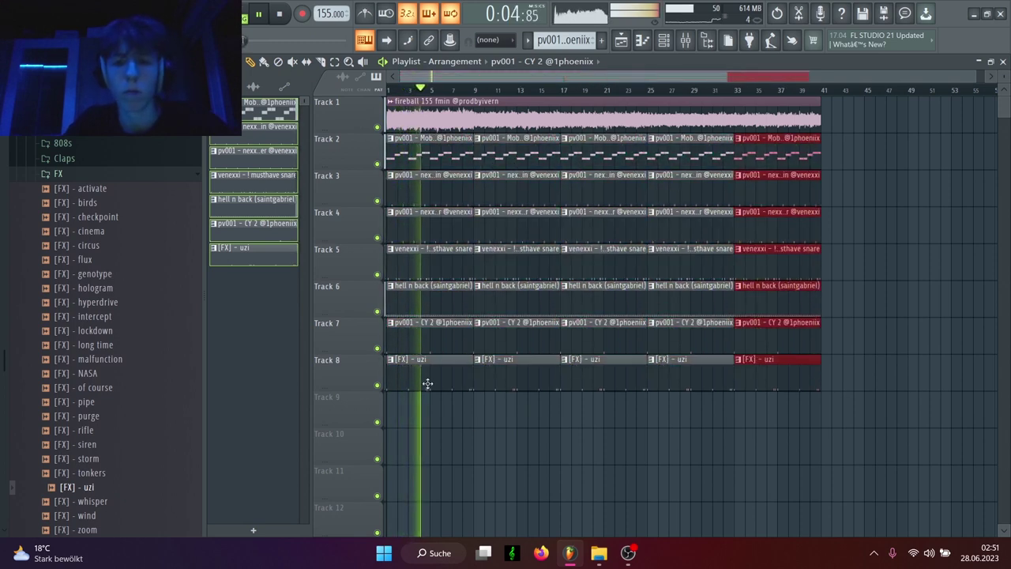
# Step: Shorten the first pattern clips on Tracks 2 to 8 to end at bar 7 and delete the musthave snare clips at bars 9 and 25
pyautogui.moveTo(424, 384); pyautogui.dragTo(450, 152)
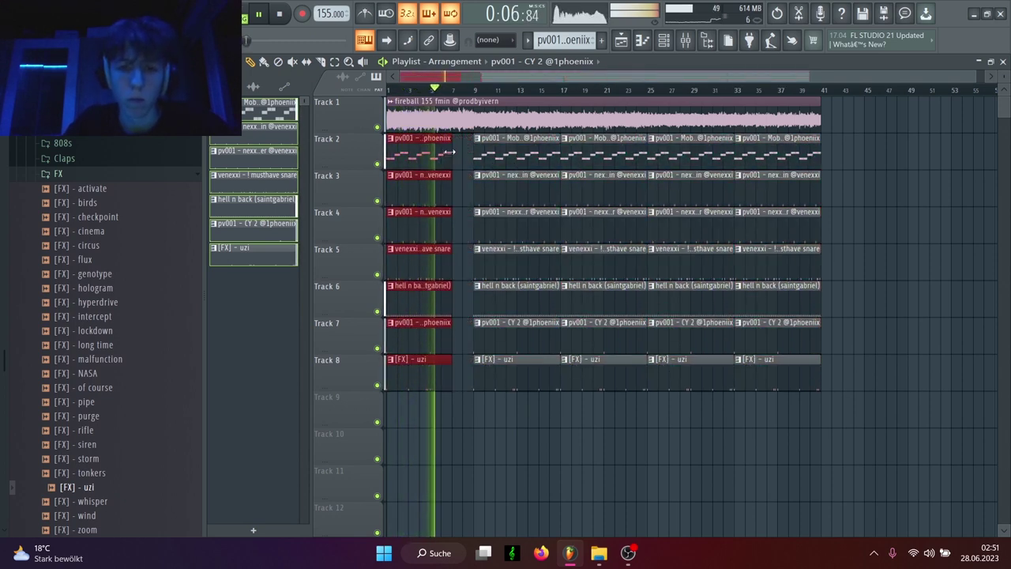
pyautogui.click(461, 379)
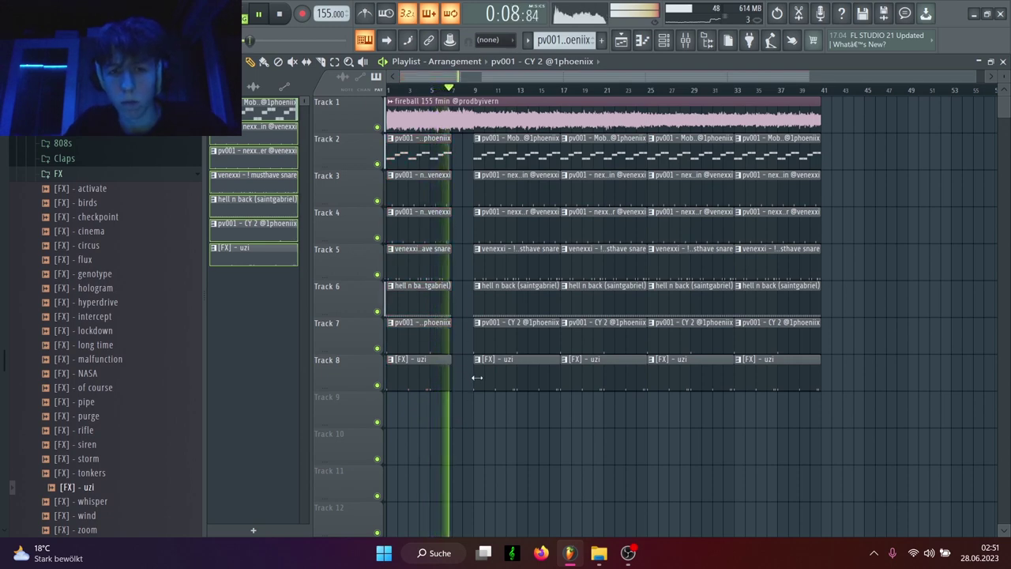
pyautogui.rightClick(501, 263)
pyautogui.scroll(1, 507, 339)
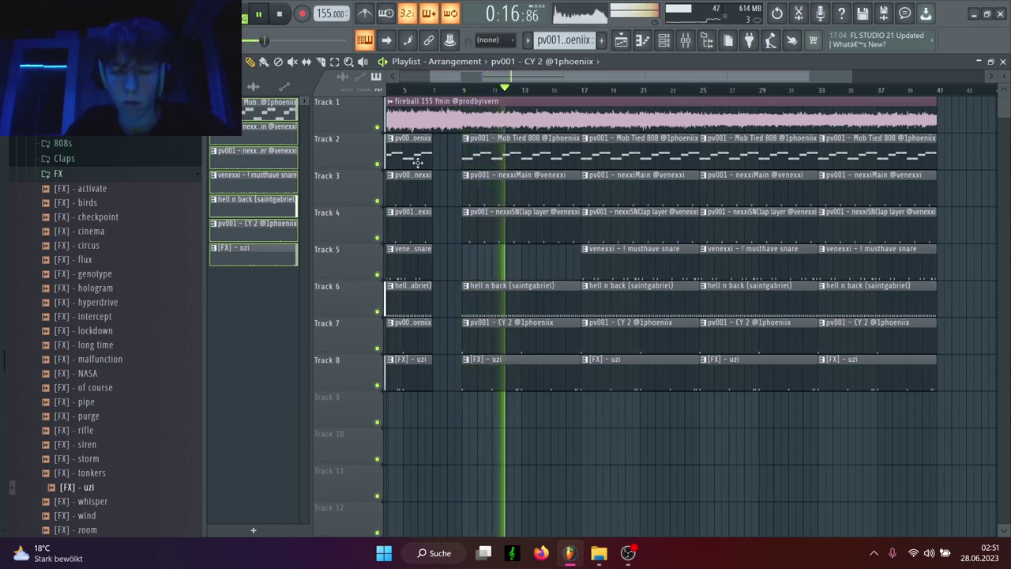
pyautogui.rightClick(718, 262)
# Step: Trim the start of the hell n back clip at bar 25 on Track 6 by about half a bar
pyautogui.moveTo(701, 301); pyautogui.dragTo(709, 301)
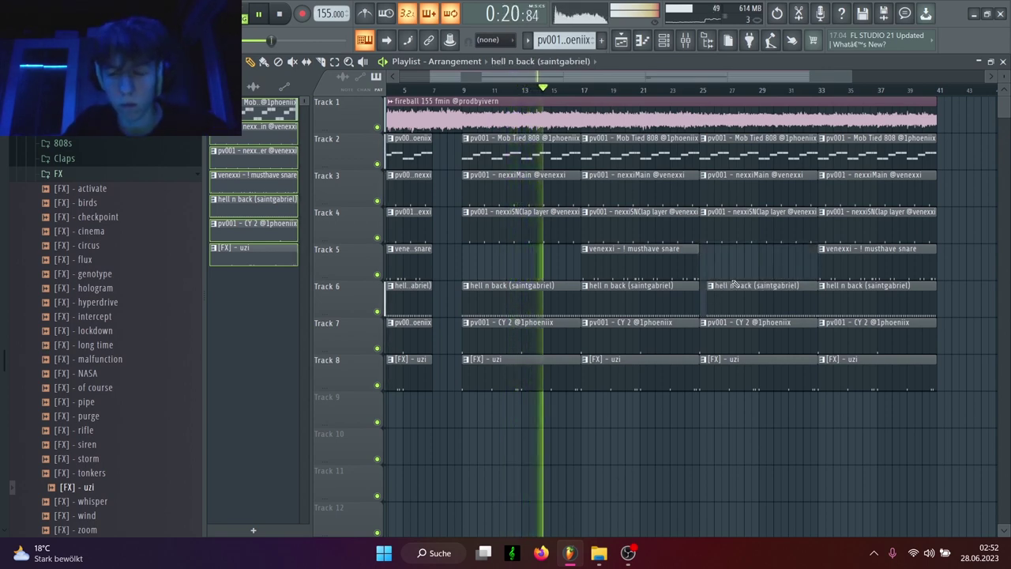
pyautogui.scroll(4, 735, 285)
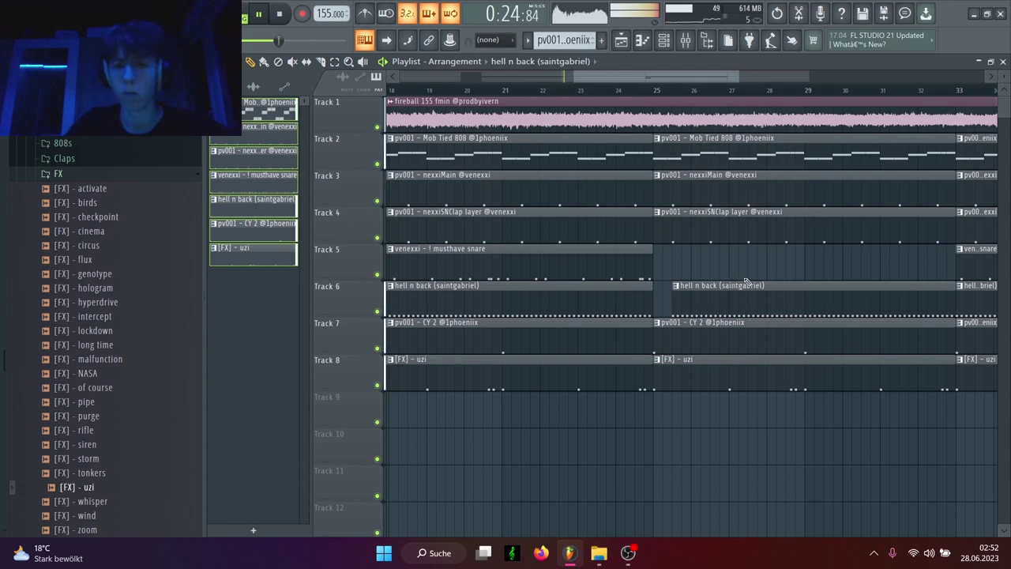
pyautogui.scroll(-3, 771, 274)
pyautogui.scroll(-2, 779, 275)
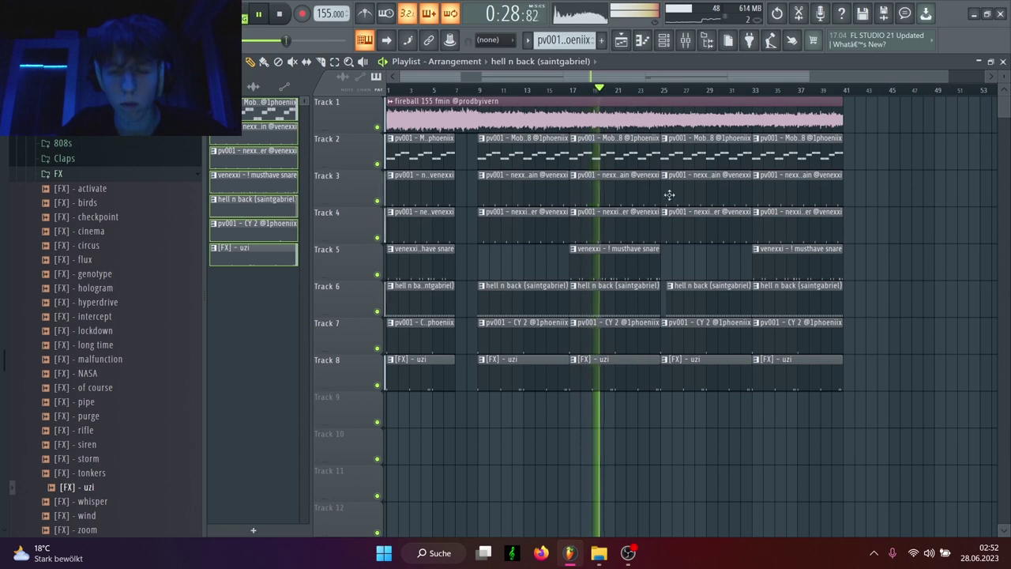
pyautogui.click(684, 44)
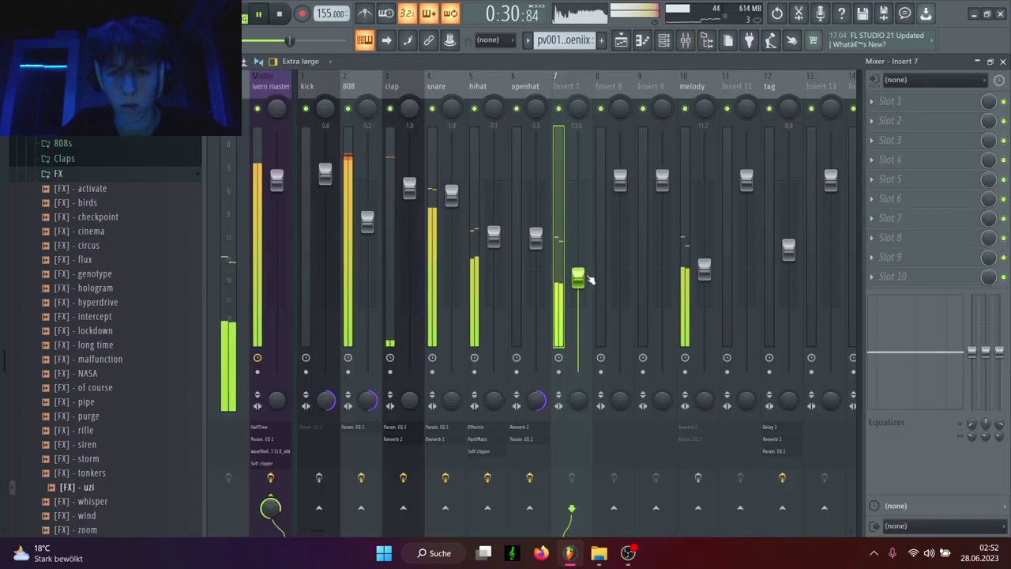
pyautogui.click(620, 40)
# Step: Shorten the bar 25 section's pattern clips on Tracks 2 to 4 and 6 to 8 to end about half a bar before bar 33
pyautogui.click(647, 90)
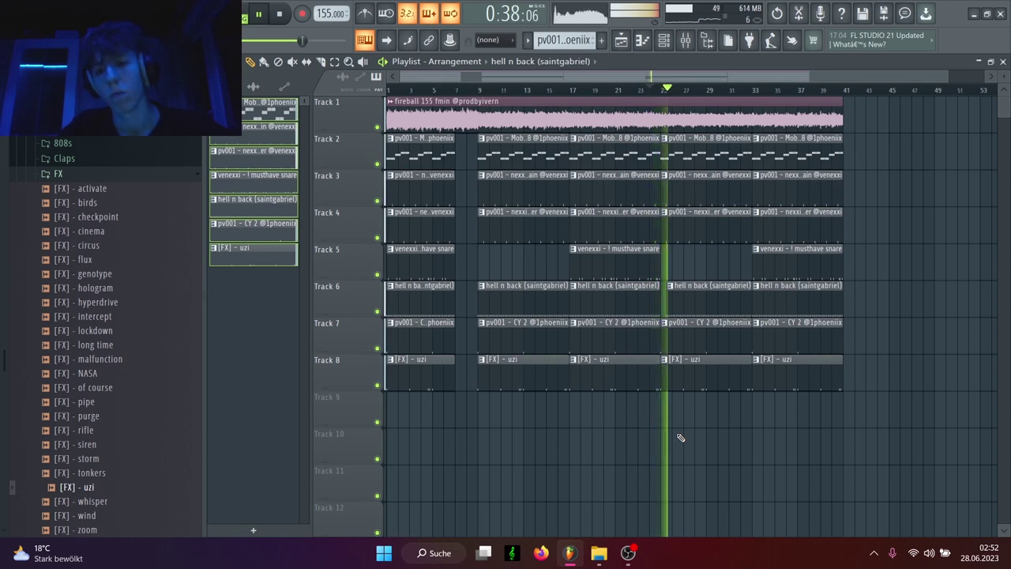
pyautogui.scroll(3, 721, 350)
pyautogui.moveTo(756, 433); pyautogui.dragTo(772, 152)
pyautogui.click(762, 90)
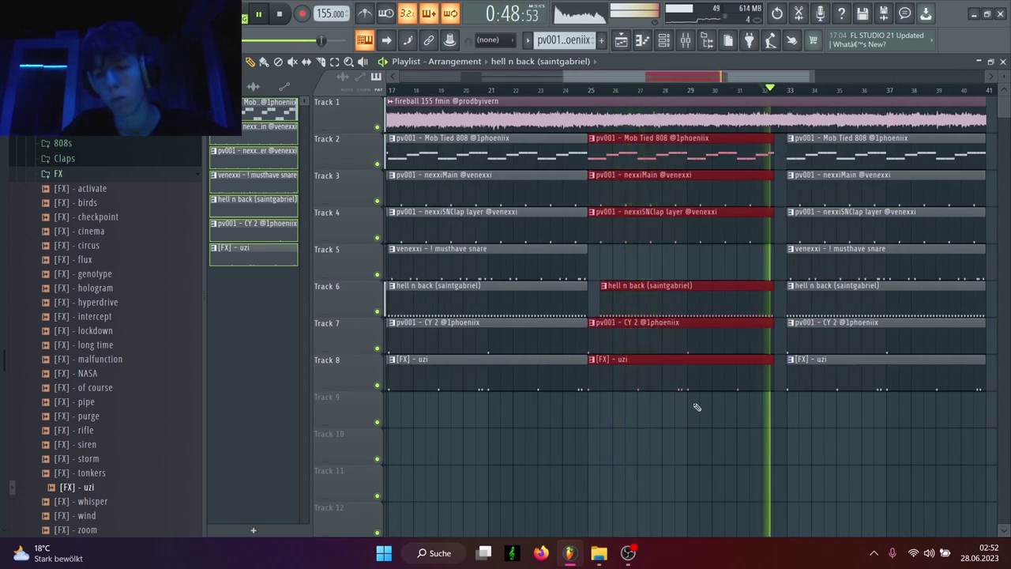
pyautogui.keyDown('ctrl'); pyautogui.click(679, 436); pyautogui.keyUp('ctrl')
pyautogui.scroll(-3, 679, 436)
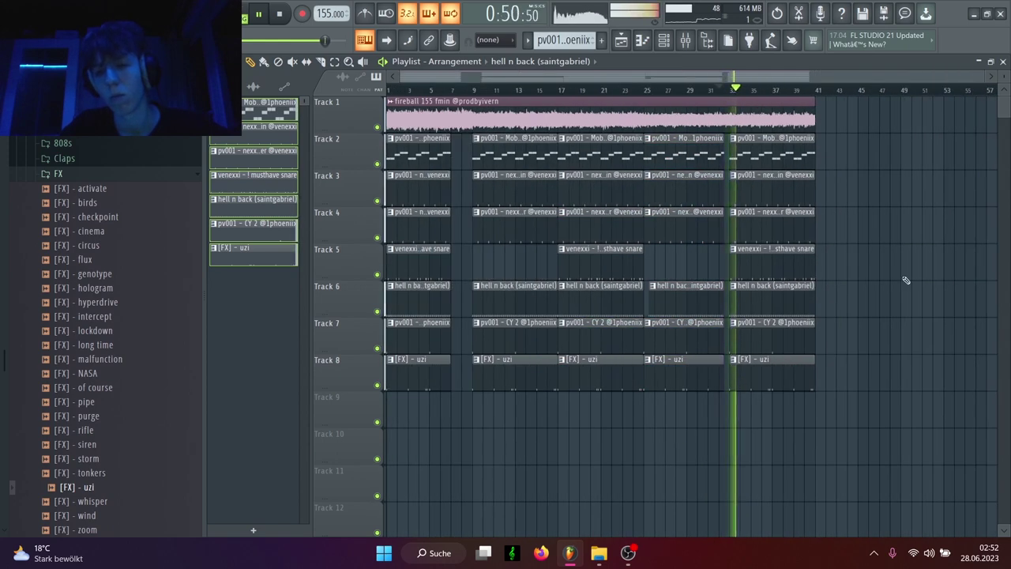
# Step: Duplicate the entire arrangement, including the fireball melody, so it repeats from bar 41 to bar 81
pyautogui.hotkey('ctrl', 'a')
pyautogui.hotkey('ctrl', 'b')
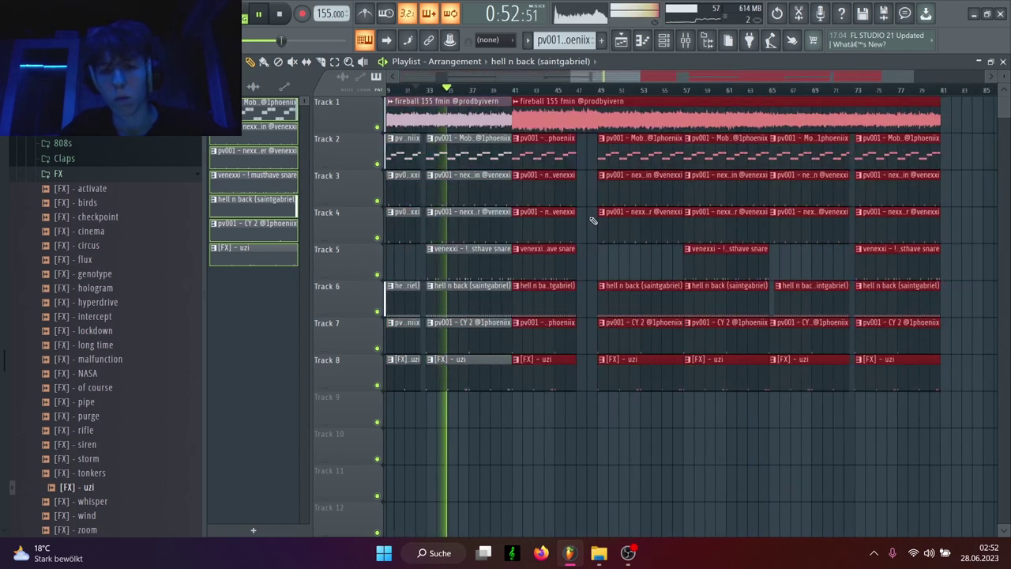
pyautogui.scroll(-2, 593, 220)
pyautogui.click(435, 90)
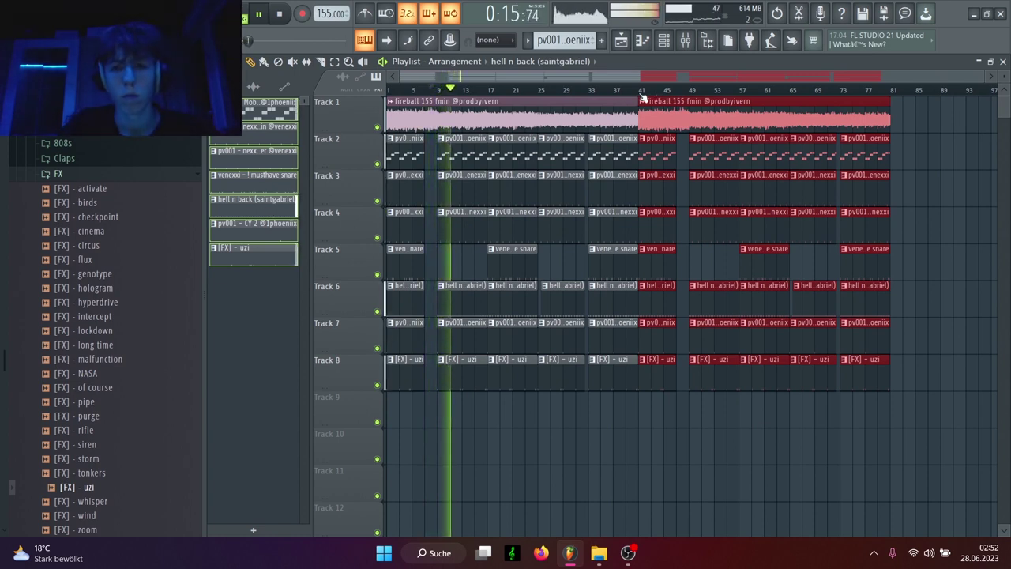
# Step: Play the transition into bar 41 and delete the hell n back and musthave snare clips starting there, keeping the clap layer clip
pyautogui.click(642, 96)
pyautogui.click(659, 410)
pyautogui.scroll(3, 661, 379)
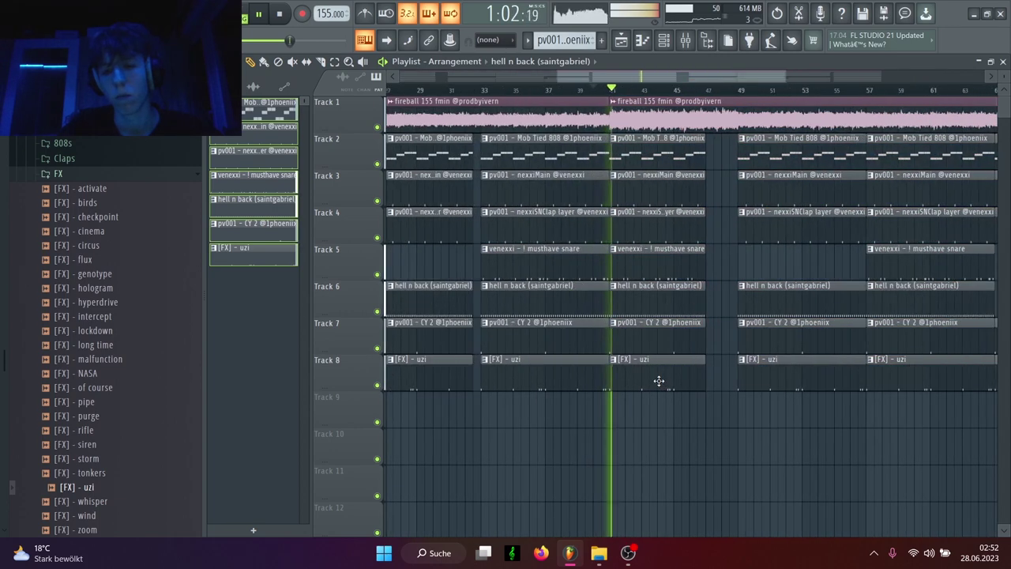
pyautogui.press('space')
pyautogui.press('space')
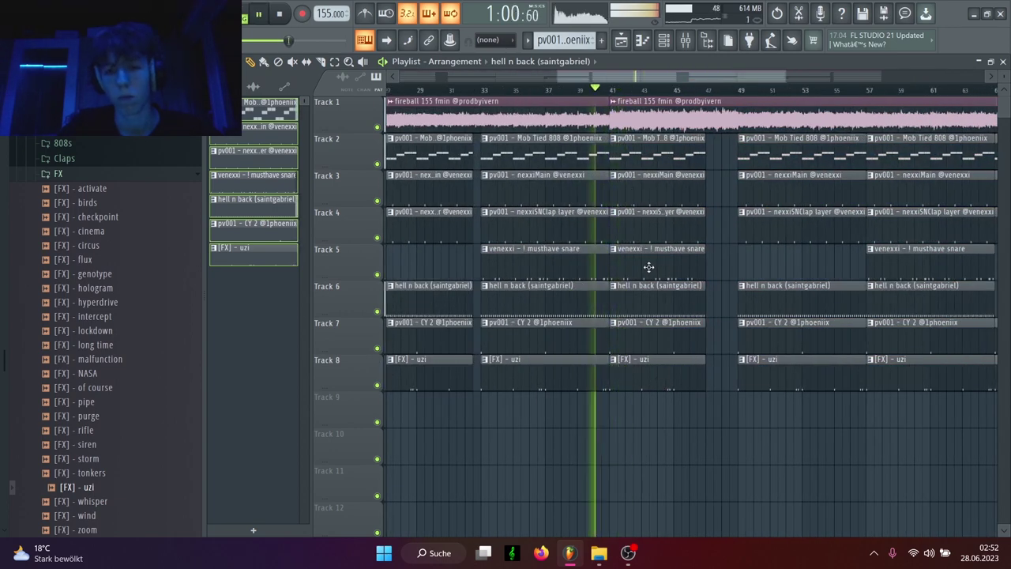
pyautogui.rightClick(636, 296)
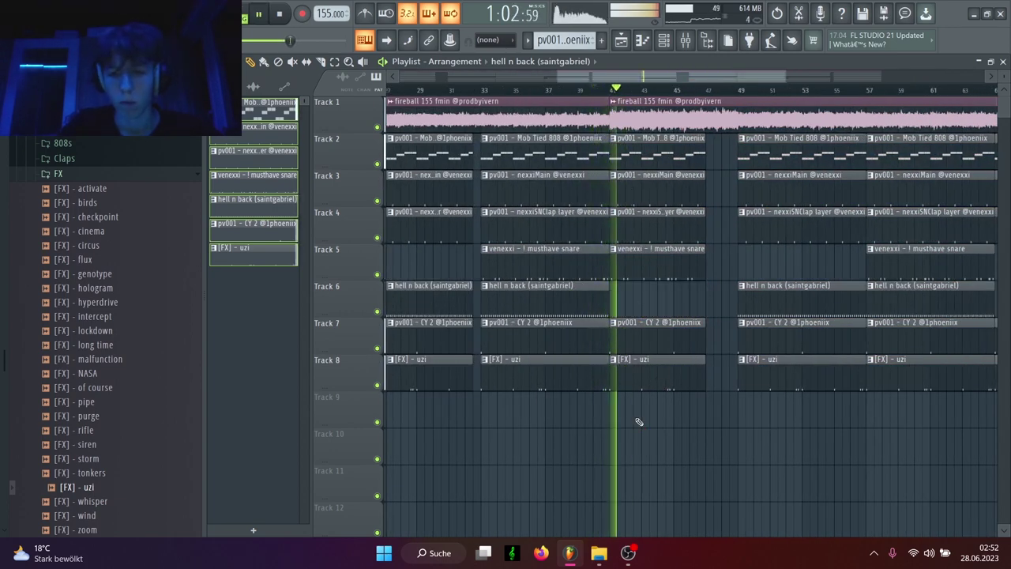
pyautogui.rightClick(638, 265)
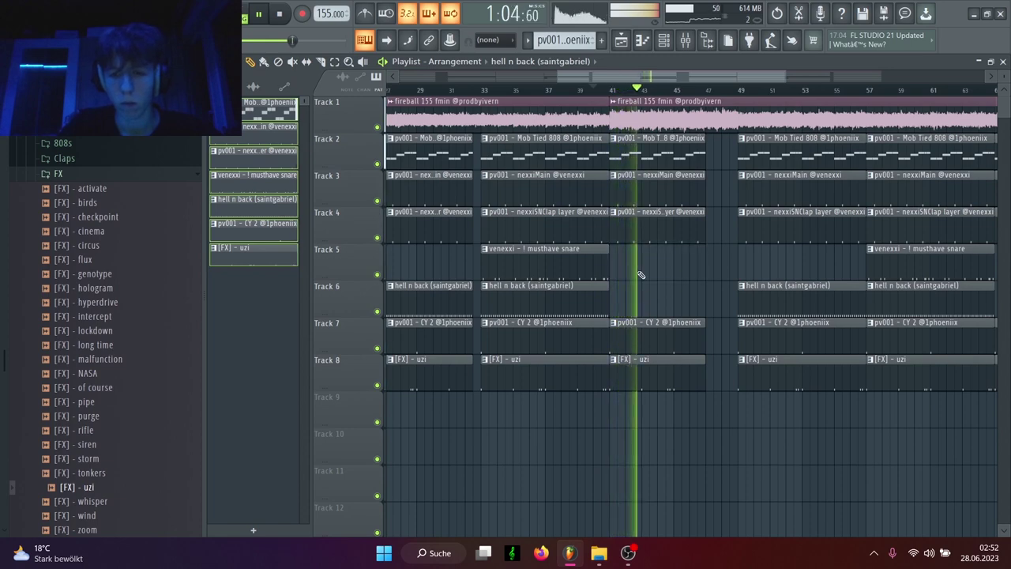
pyautogui.rightClick(643, 226)
pyautogui.hotkey('ctrl', 'z')
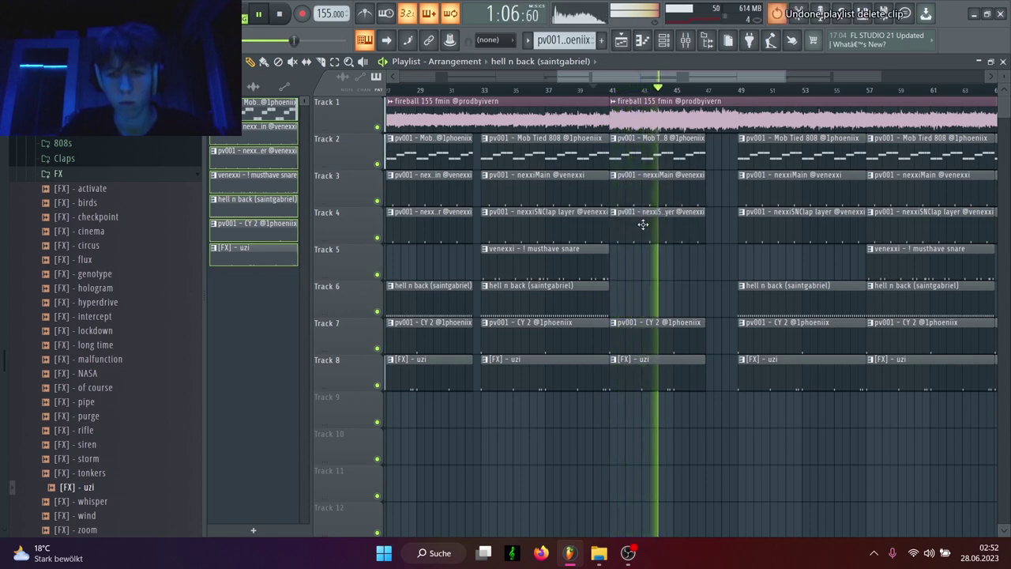
# Step: Duplicate all melody and pattern clips between bars 41 and 81 so they repeat from bar 81
pyautogui.scroll(-3, 686, 409)
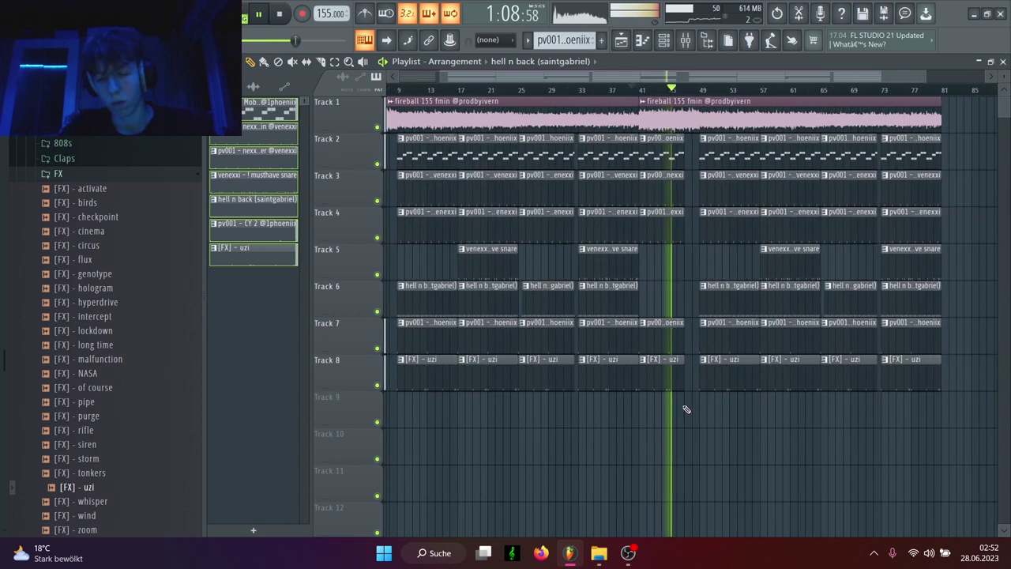
pyautogui.moveTo(952, 445); pyautogui.dragTo(638, 92)
pyautogui.hotkey('ctrl', 'b')
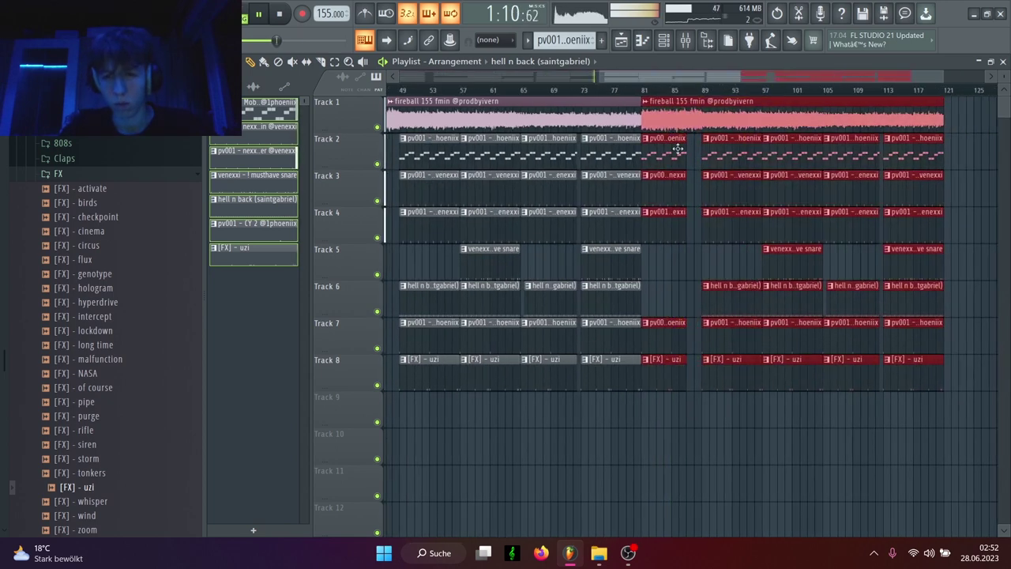
# Step: Delete the last two sets of pattern clips after bar 105 and shorten the third fireball melody clip to end at bar 105
pyautogui.moveTo(958, 152); pyautogui.dragTo(845, 406)
pyautogui.press('Delete')
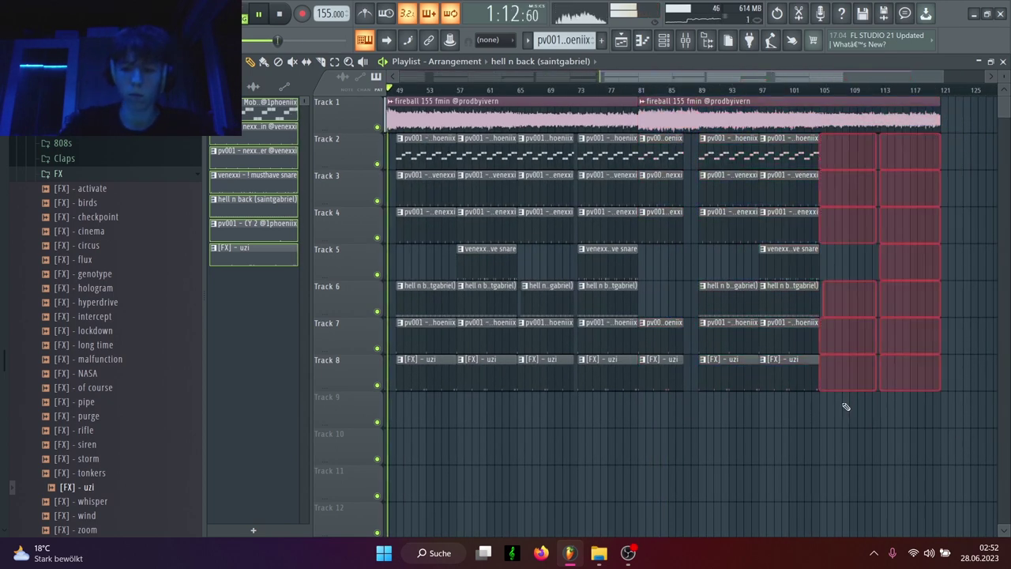
pyautogui.moveTo(942, 115); pyautogui.dragTo(784, 439)
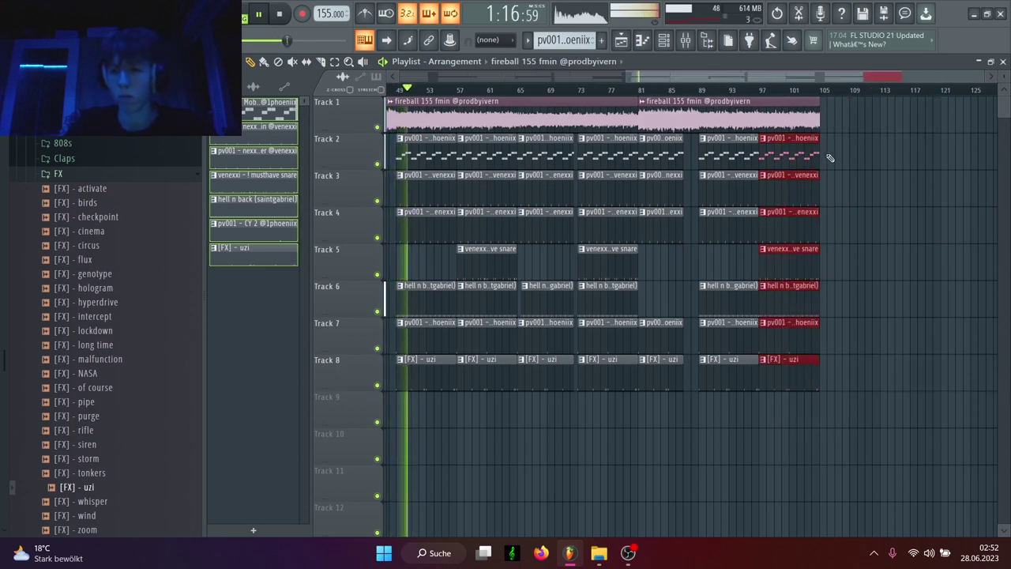
# Step: Extend the final pattern clips starting at bar 97 on Tracks 2 to 8 by about one bar
pyautogui.moveTo(818, 153); pyautogui.dragTo(828, 150)
pyautogui.keyDown('ctrl'); pyautogui.click(893, 235); pyautogui.keyUp('ctrl')
pyautogui.scroll(-3, 889, 273)
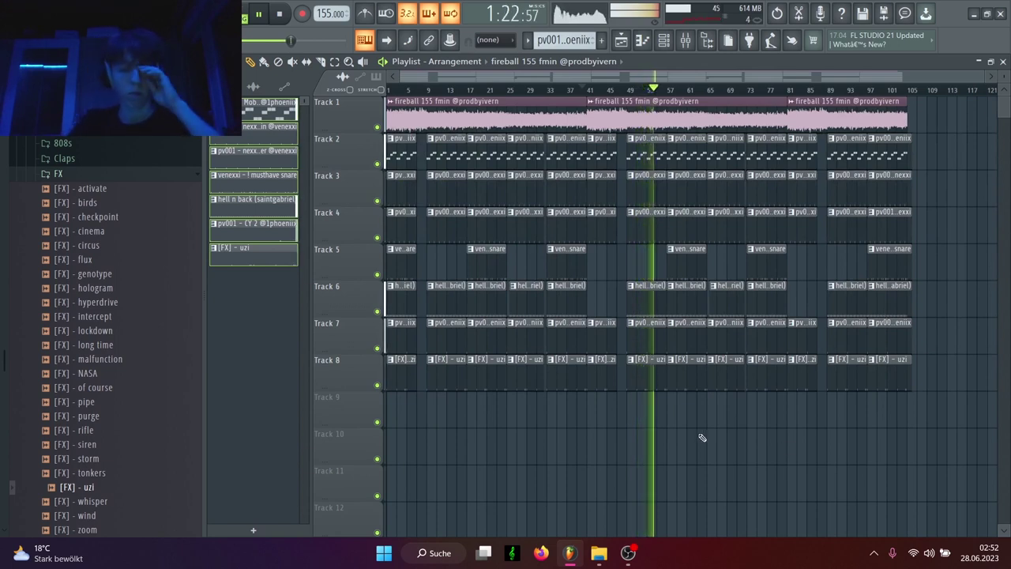
# Step: Disable the Effectrix plugin on the hihat mixer track
pyautogui.click(694, 45)
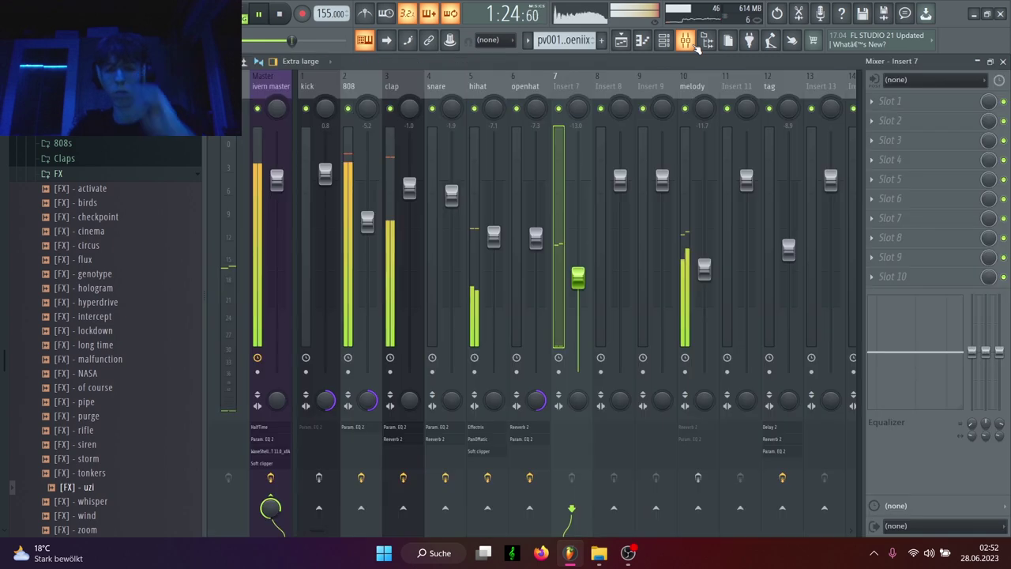
pyautogui.click(487, 94)
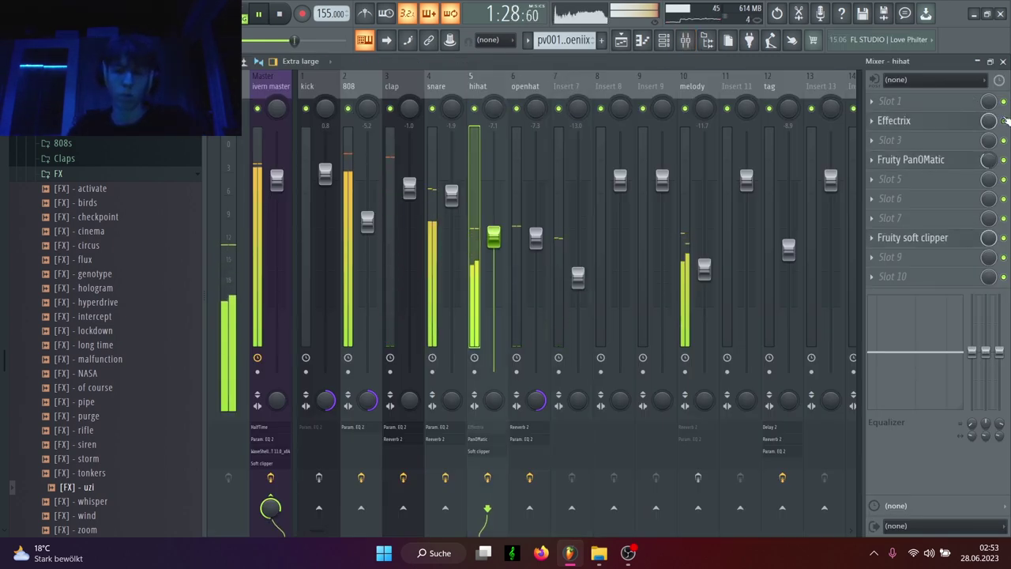
pyautogui.click(623, 42)
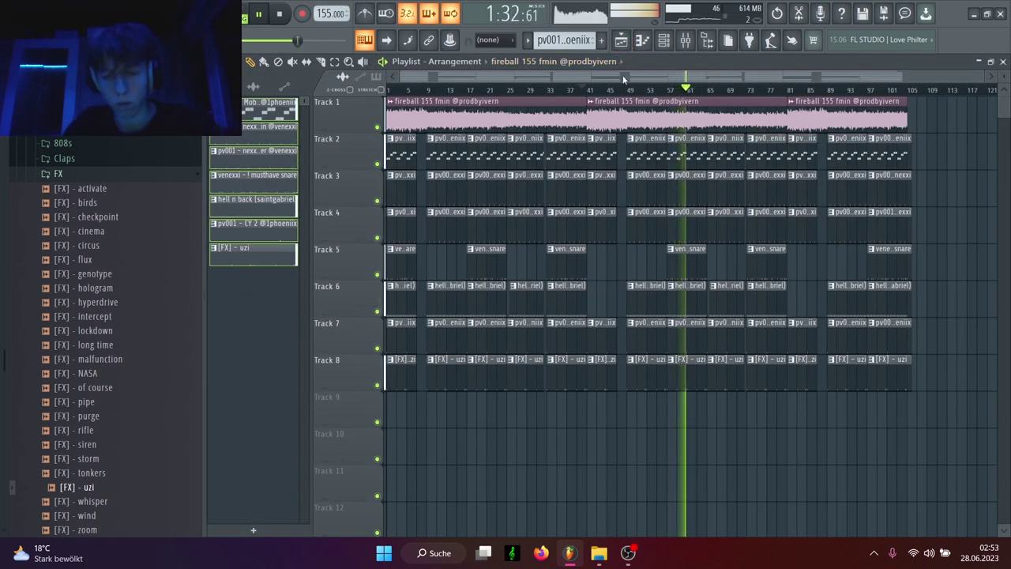
# Step: Lower the level of Insert 7 to about -13.6 dB
pyautogui.click(686, 41)
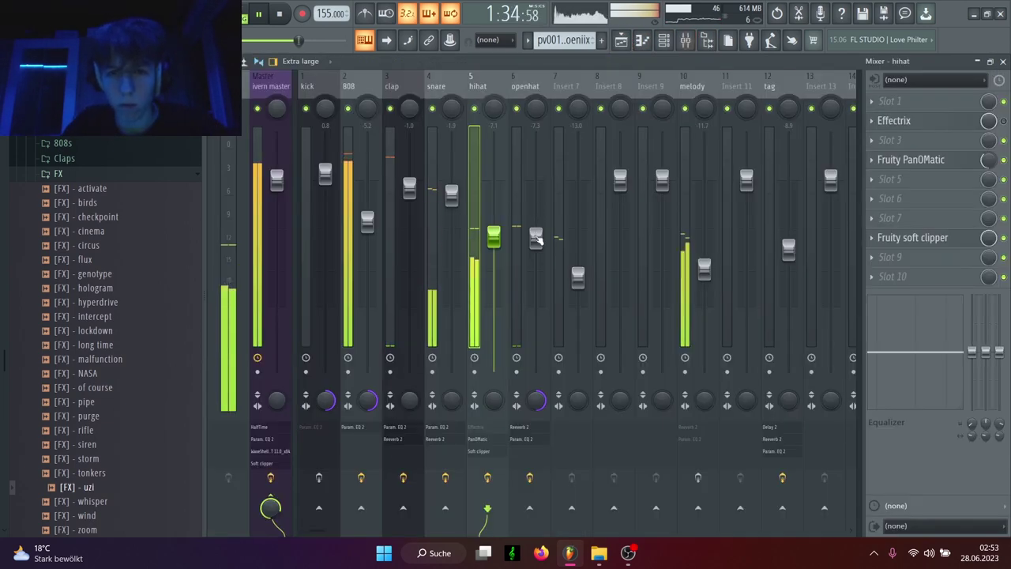
pyautogui.click(576, 282)
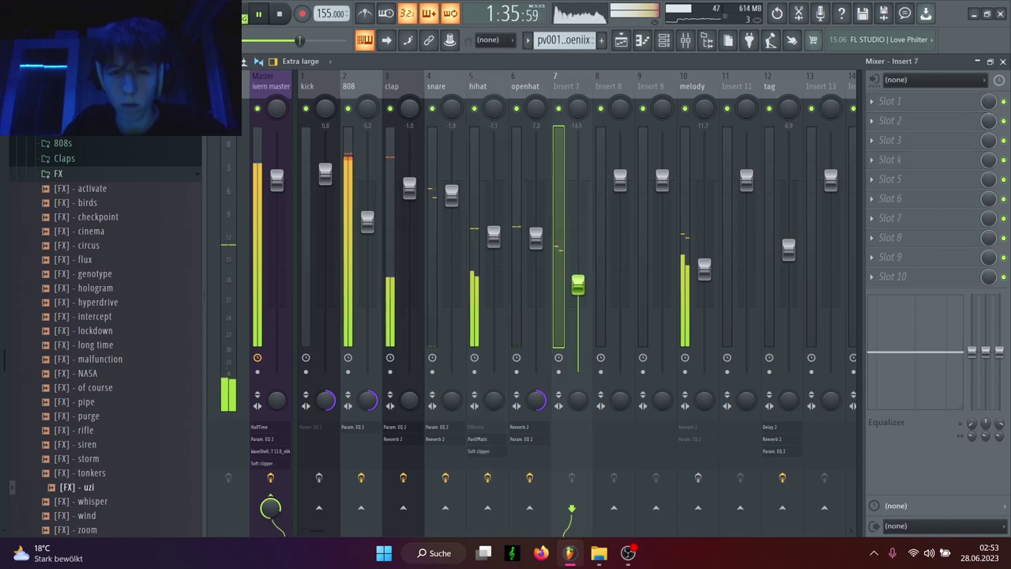
pyautogui.click(620, 43)
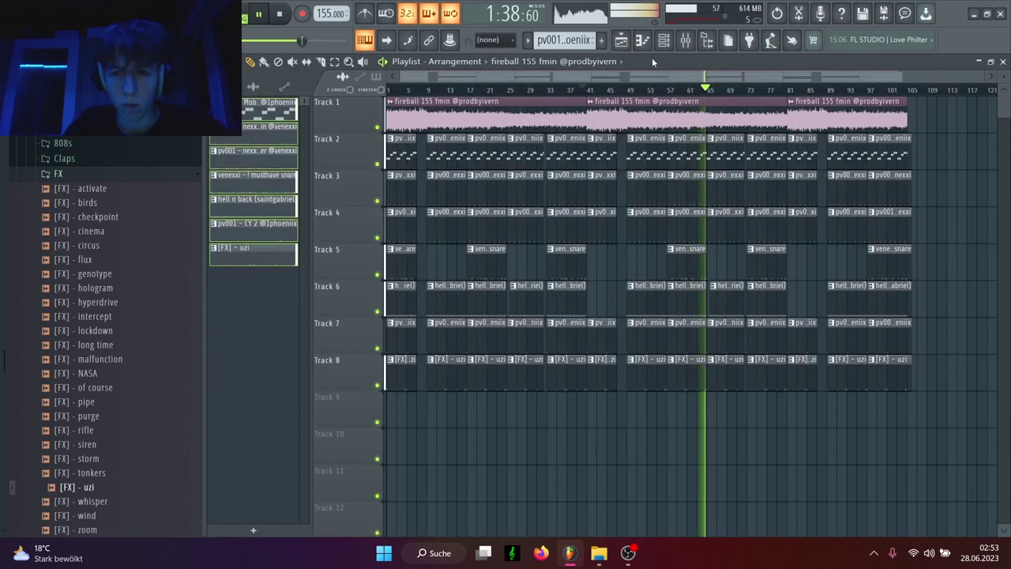
pyautogui.click(685, 41)
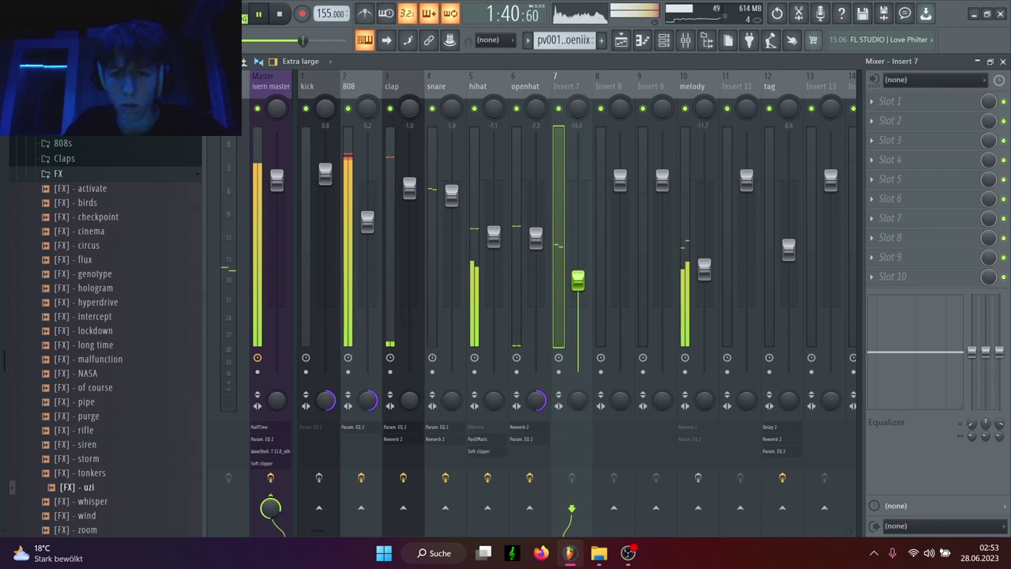